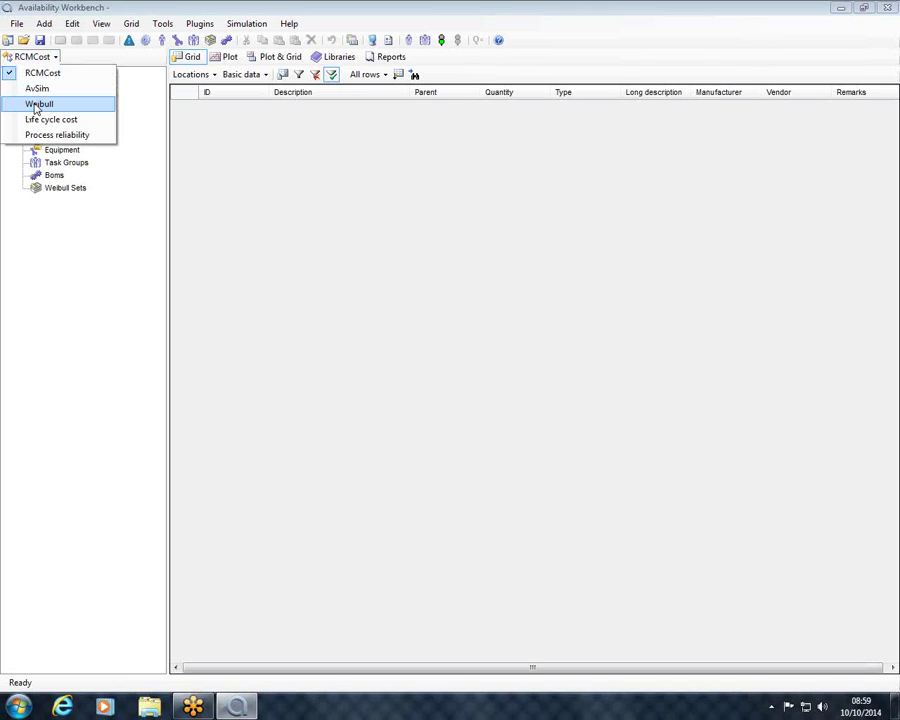
# Step: Switch to the Weibull module, widen the project tree slightly and refuse the jucheck.exe permission request
pyautogui.click(70, 107)
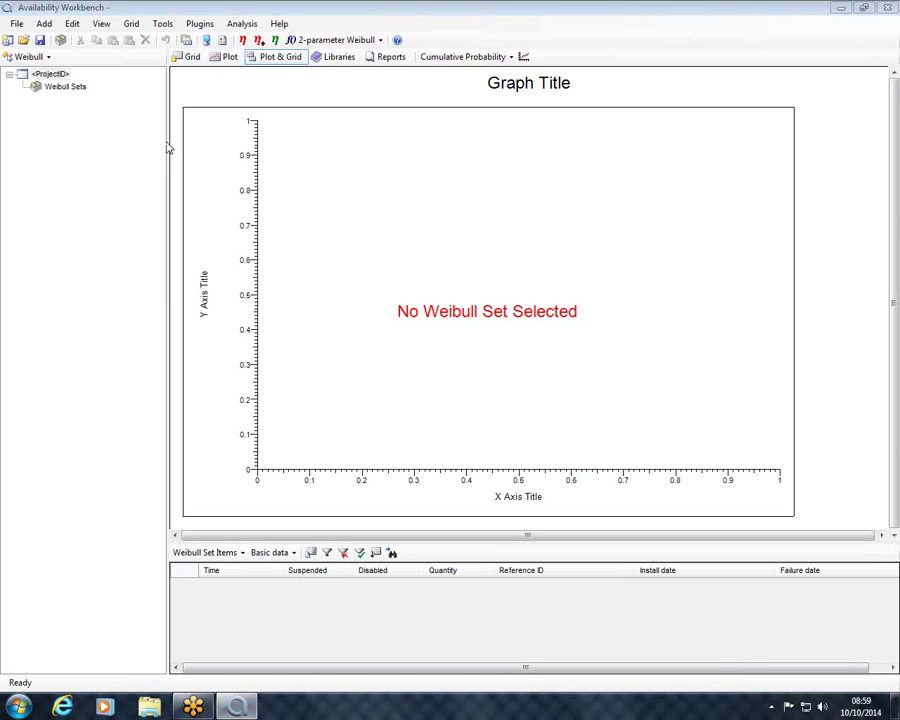
pyautogui.moveTo(169, 141); pyautogui.dragTo(189, 141)
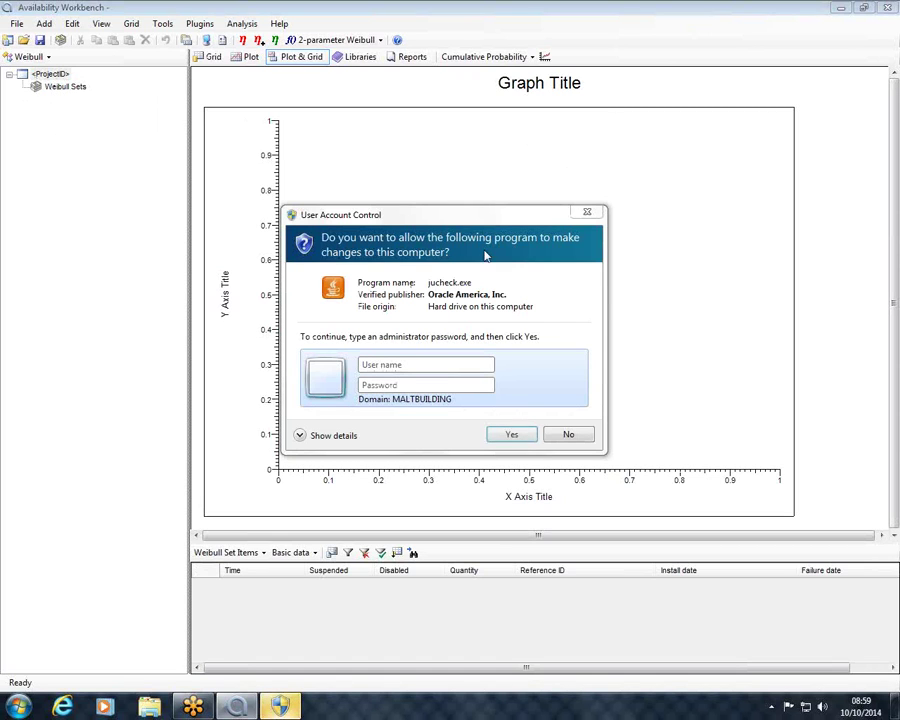
pyautogui.click(571, 438)
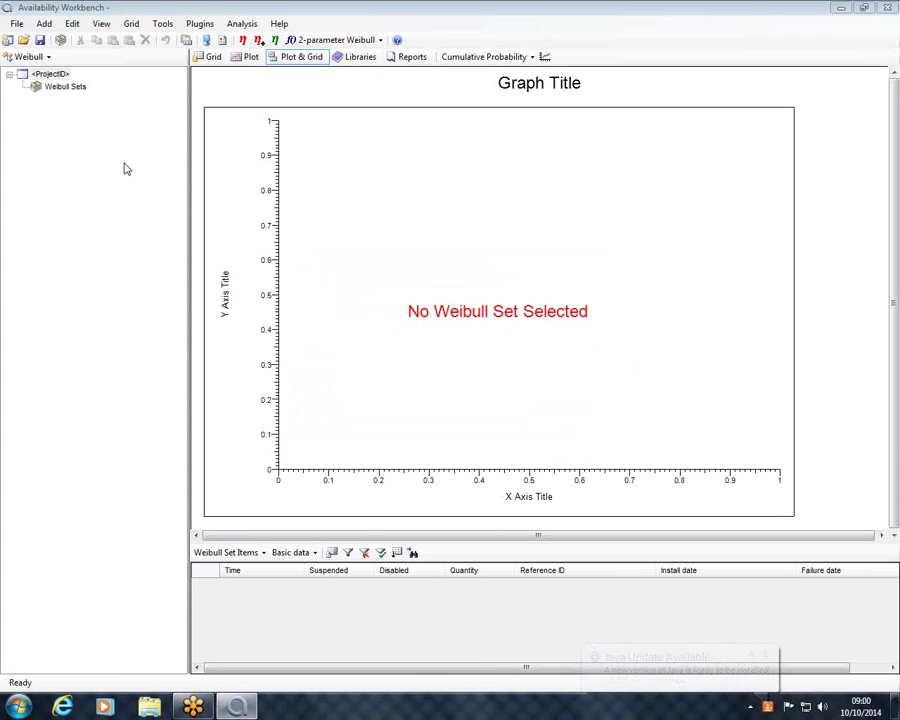
# Step: Add a new Weibull set to the project and open its analysis options
pyautogui.click(78, 89)
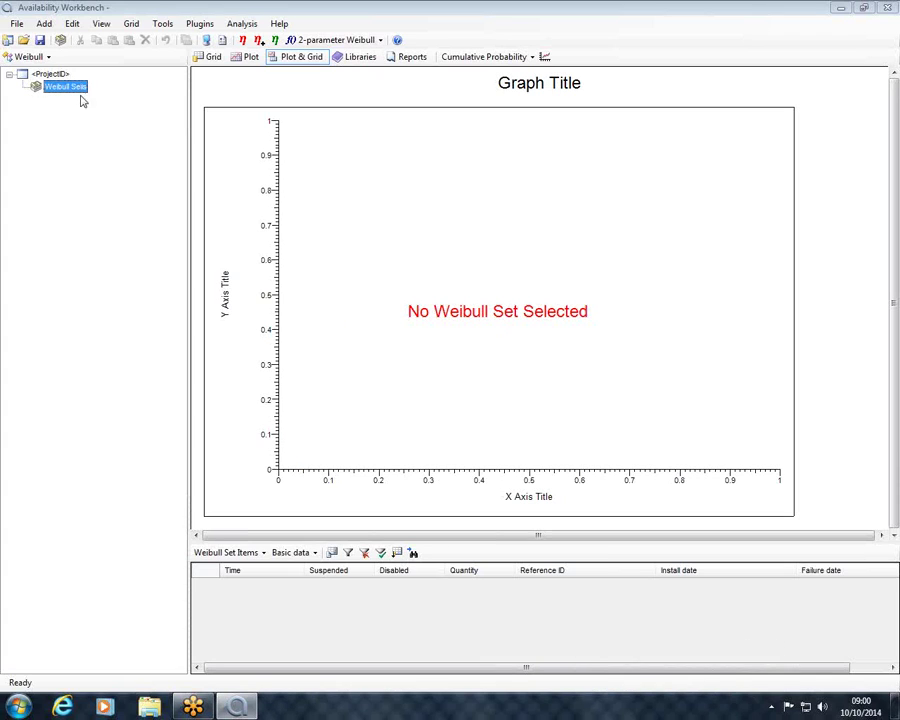
pyautogui.click(60, 42)
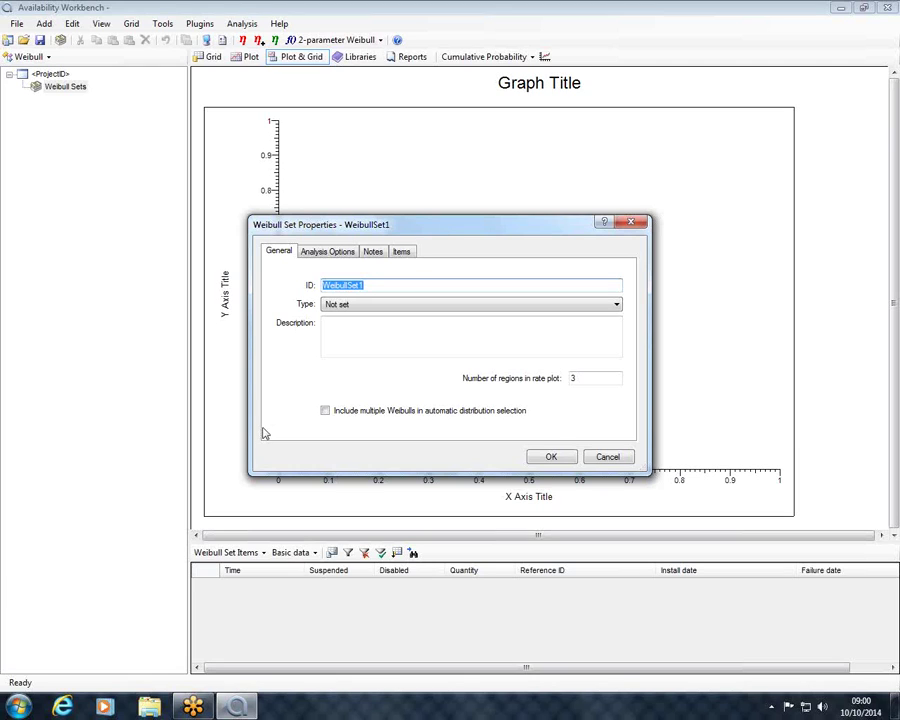
pyautogui.click(322, 258)
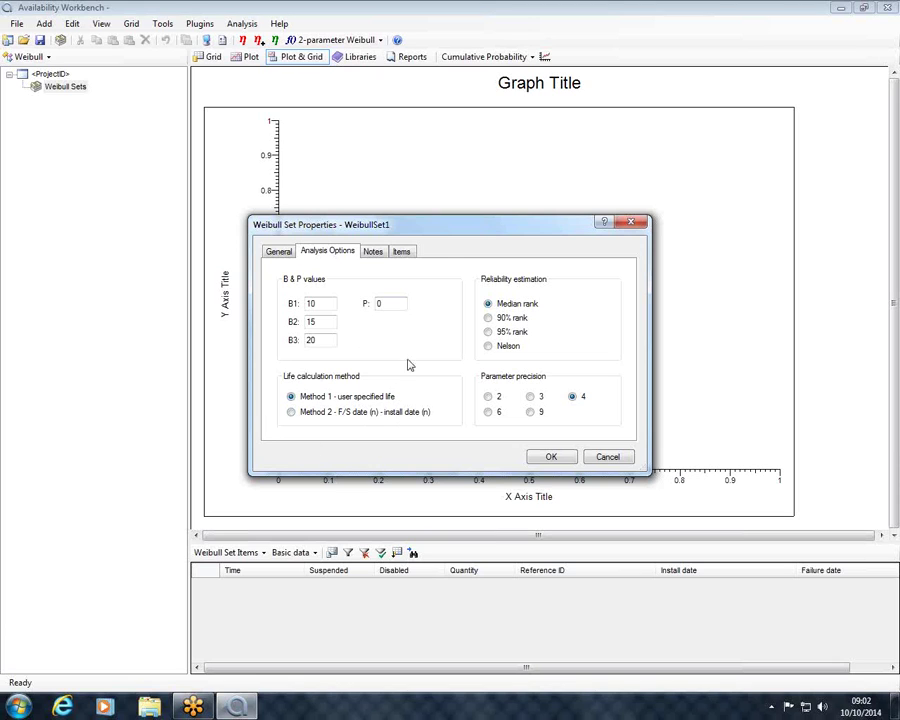
# Step: Examine the Weibull set's analysis options, especially the B and P values, moving the dialog aside to see the plot
pyautogui.moveTo(452, 225); pyautogui.dragTo(458, 531)
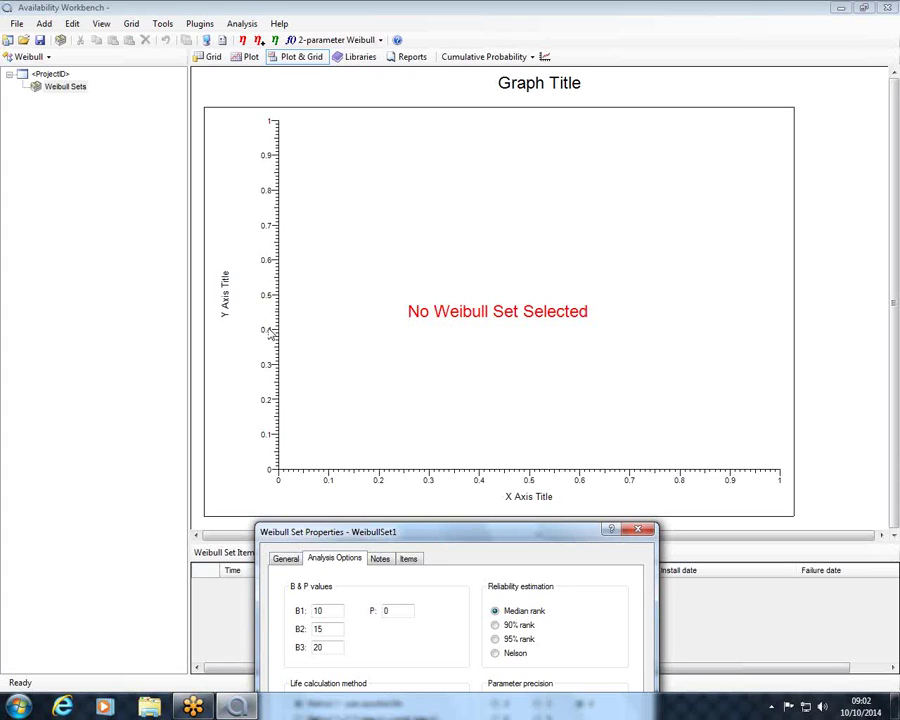
pyautogui.moveTo(458, 536); pyautogui.dragTo(455, 291)
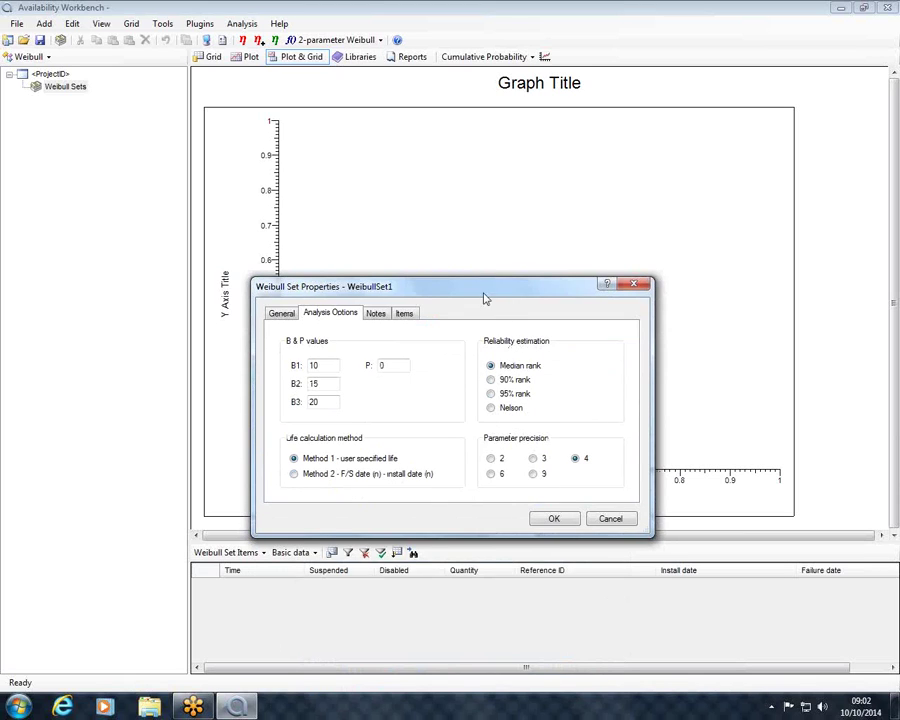
pyautogui.moveTo(490, 292); pyautogui.dragTo(485, 219)
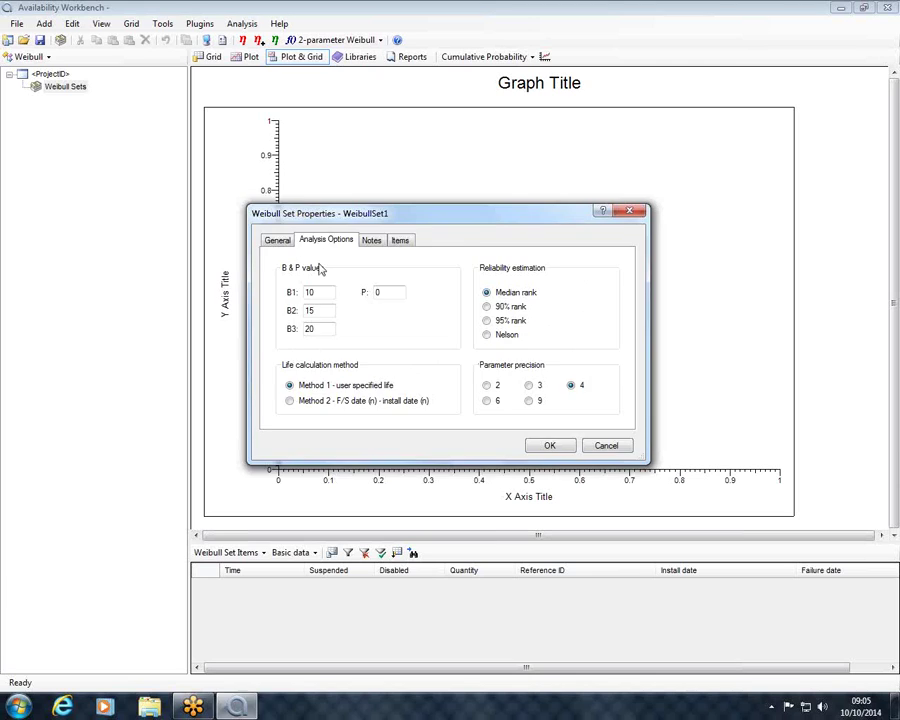
pyautogui.click(615, 206)
pyautogui.moveTo(388, 218); pyautogui.dragTo(435, 186)
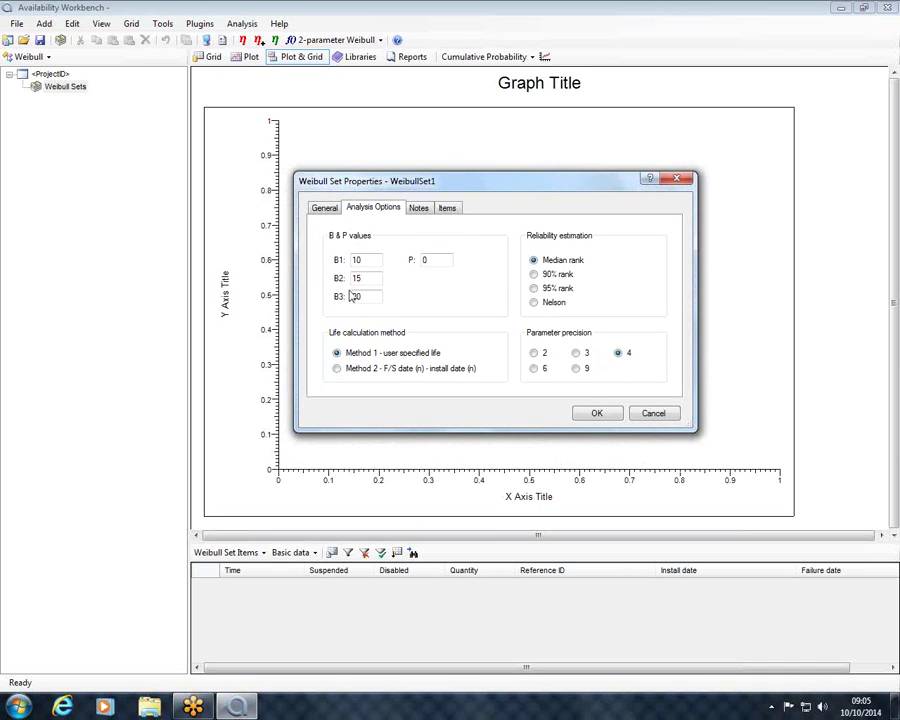
pyautogui.doubleClick(357, 260)
pyautogui.click(370, 260)
pyautogui.moveTo(369, 260); pyautogui.dragTo(306, 258)
pyautogui.press('Tab')
pyautogui.press('Tab')
pyautogui.hotkey('shift', 'Tab')
pyautogui.hotkey('shift', 'Tab')
pyautogui.click(434, 260)
pyautogui.doubleClick(434, 260)
# Step: Accept the new Weibull set's default properties and select the set in the project tree
pyautogui.click(596, 414)
pyautogui.click(72, 99)
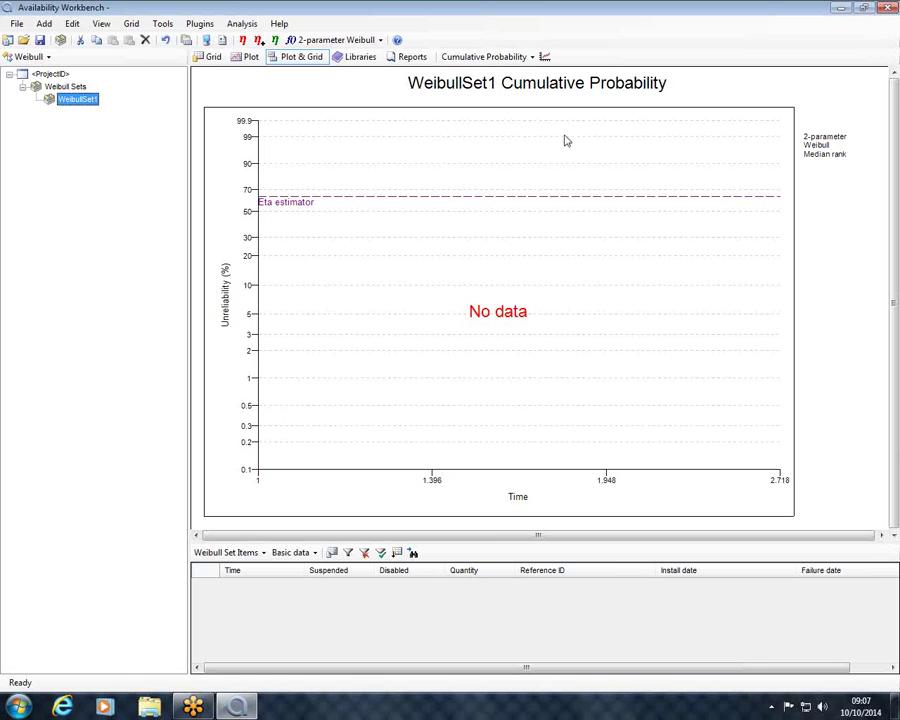
pyautogui.click(80, 99)
# Step: Switch to Windows Explorer and open the _AWB Training folder in the Documents library
pyautogui.click(149, 707)
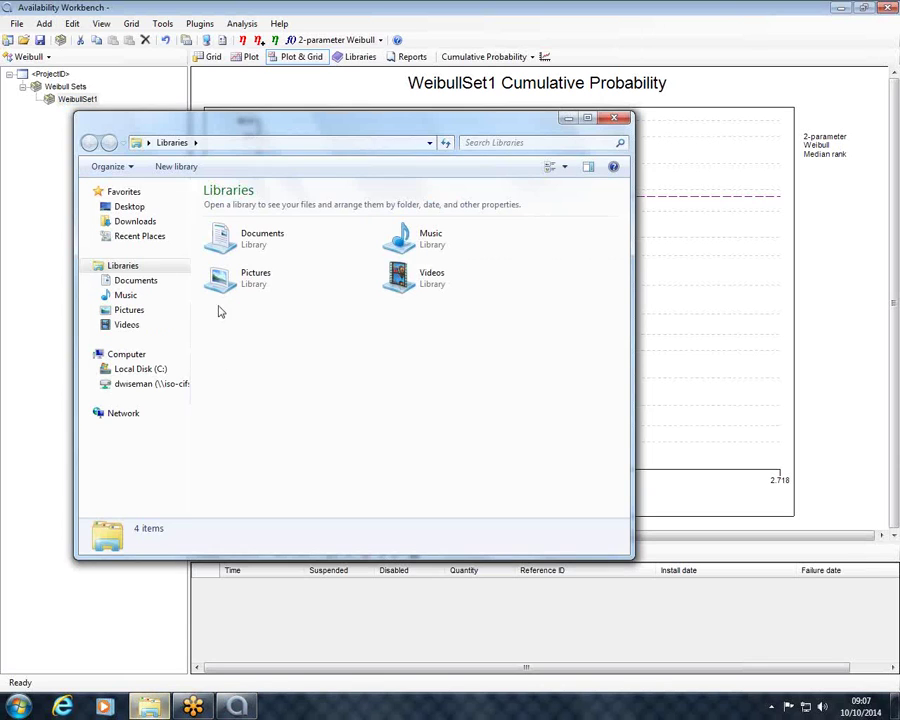
pyautogui.doubleClick(257, 244)
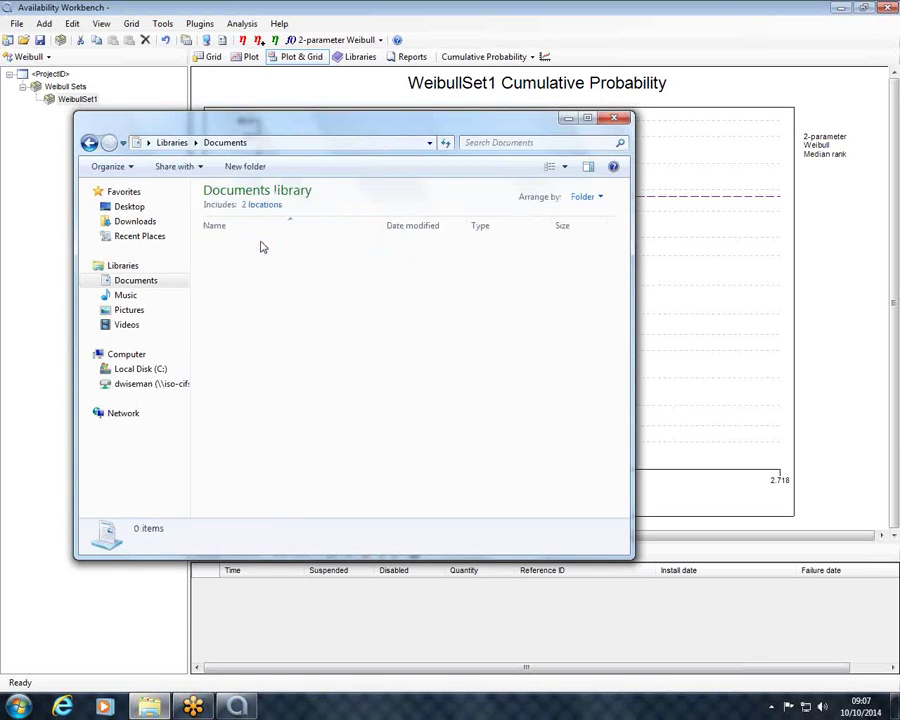
pyautogui.click(310, 143)
pyautogui.write('\\Documents\\_')
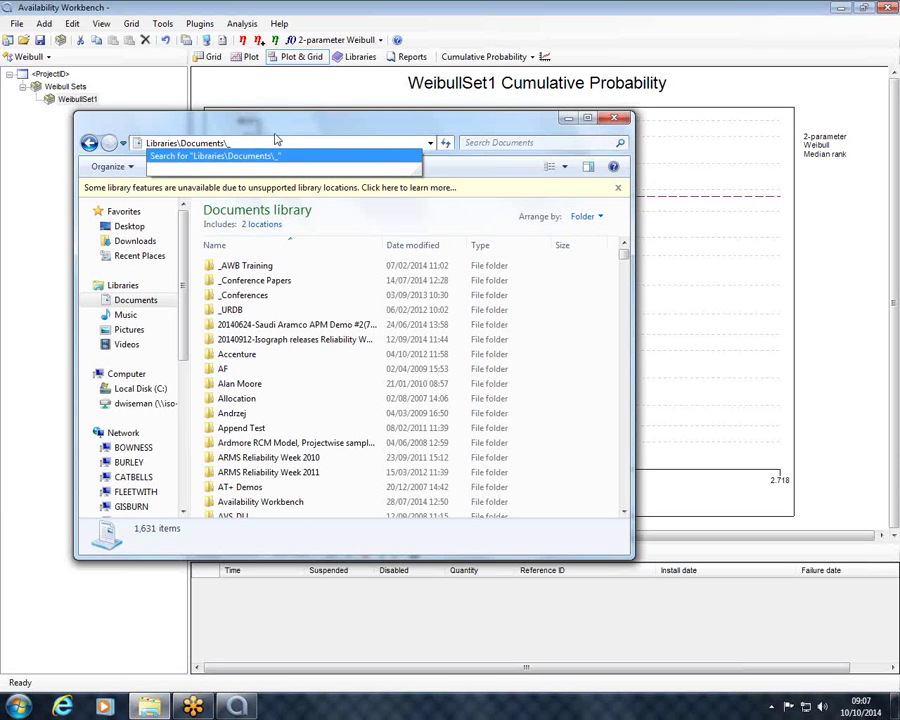
pyautogui.doubleClick(247, 265)
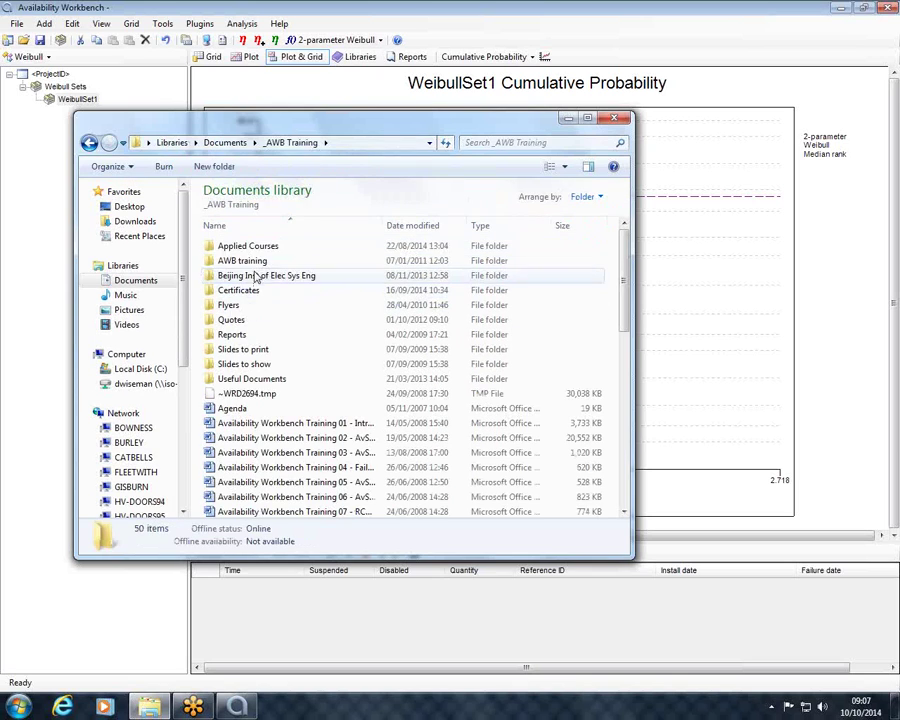
# Step: Open the valves CSV file from Applied Courses, Oil & Gas, Associated Files in Excel
pyautogui.doubleClick(247, 250)
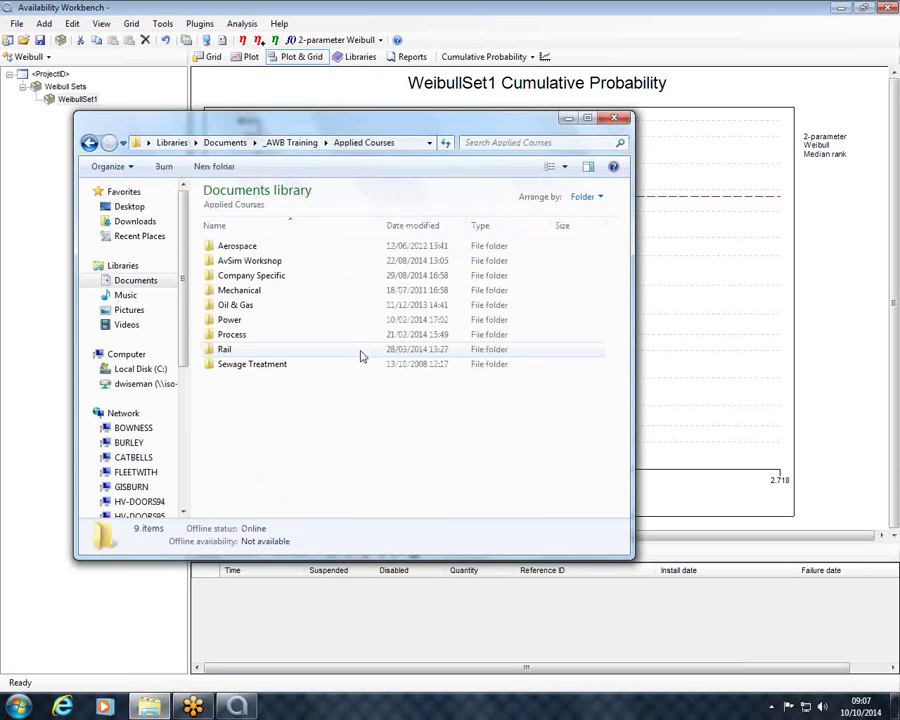
pyautogui.doubleClick(240, 306)
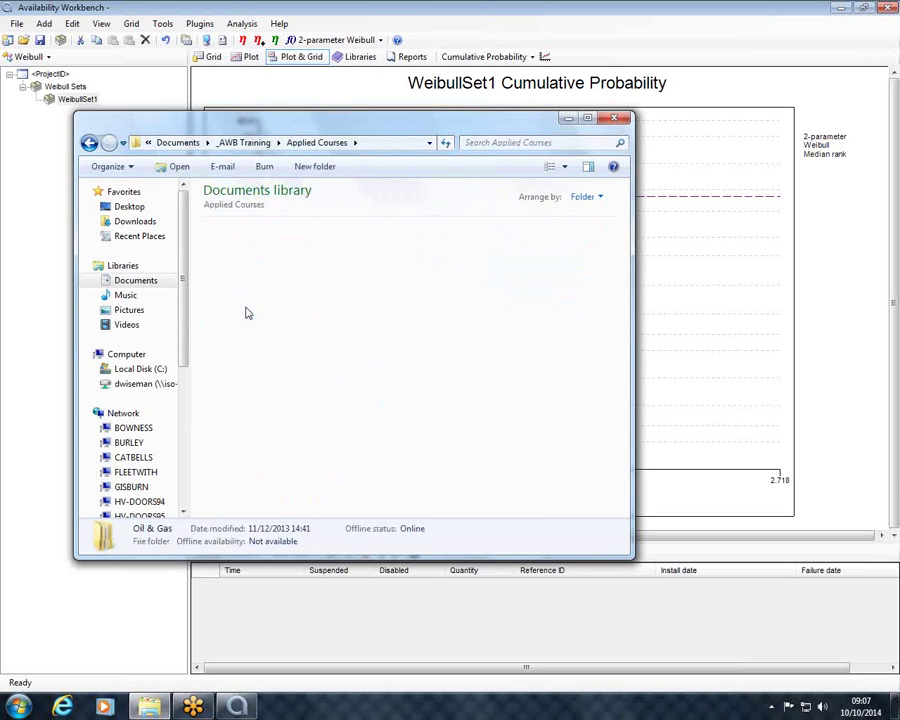
pyautogui.doubleClick(240, 247)
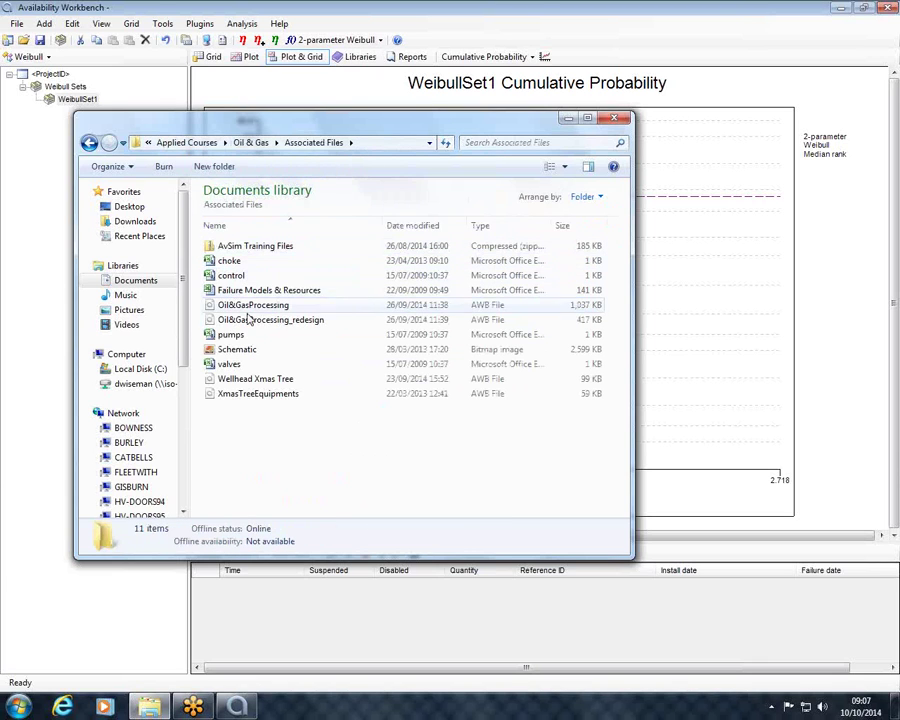
pyautogui.click(228, 364)
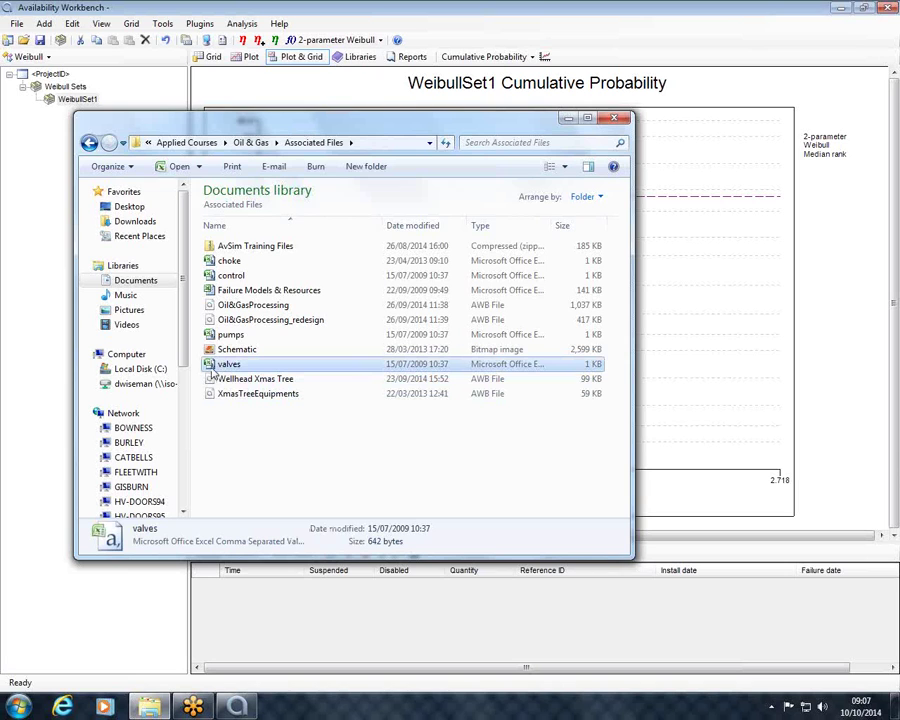
pyautogui.doubleClick(211, 366)
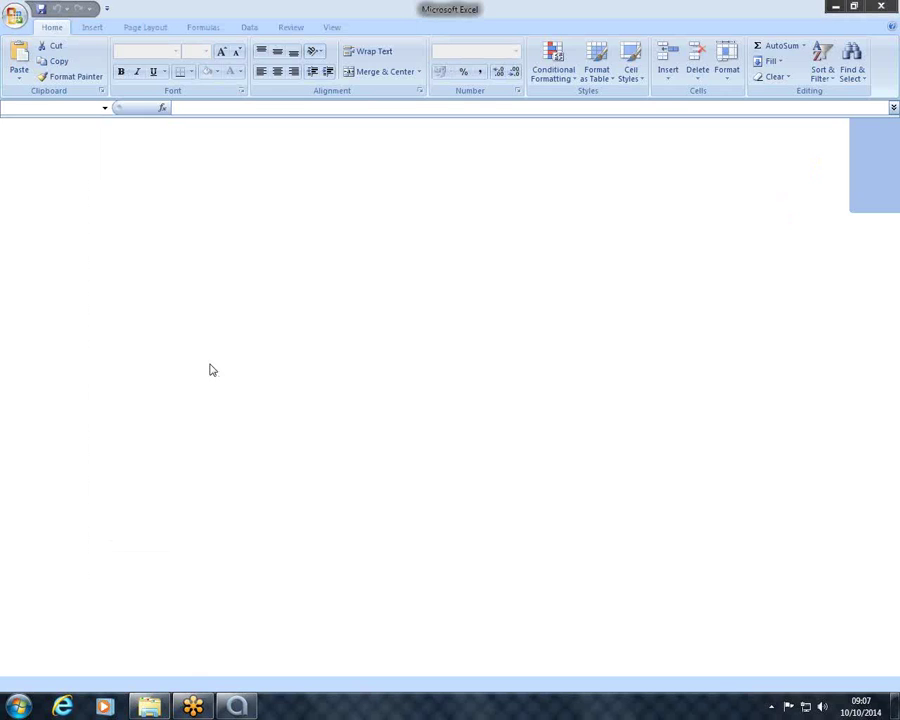
# Step: Examine the valve failure times in column A, inspecting the full values of cells A1 and A2
pyautogui.moveTo(894, 340); pyautogui.dragTo(869, 265)
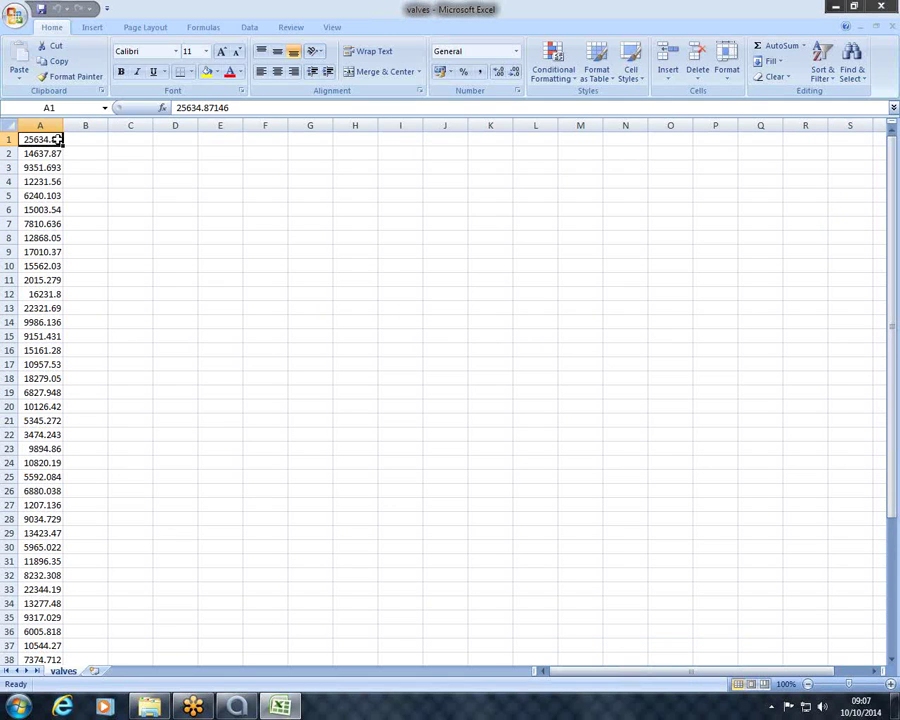
pyautogui.moveTo(176, 108); pyautogui.dragTo(201, 108)
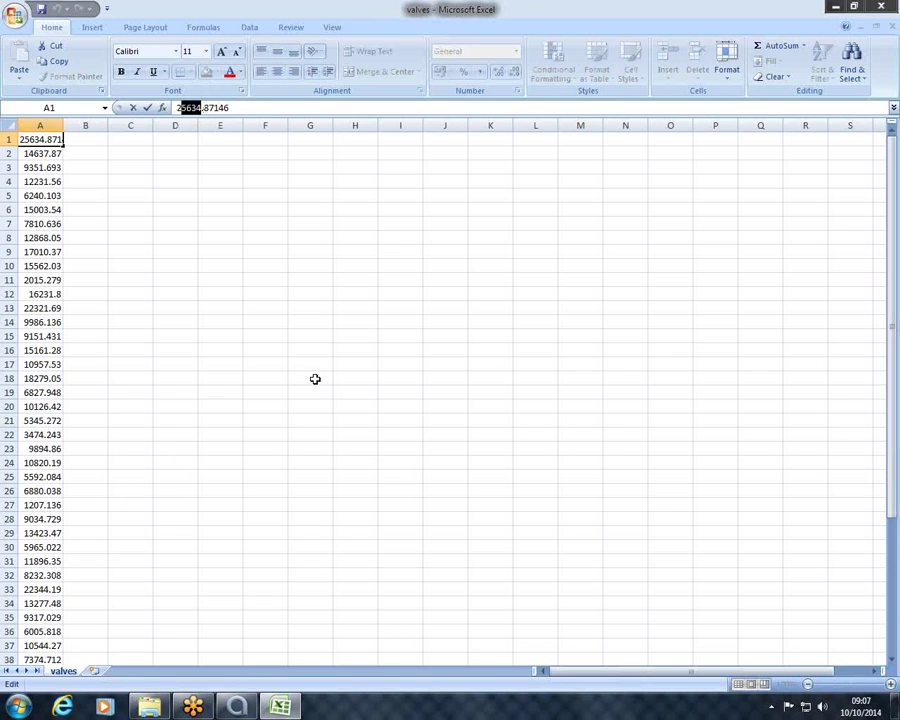
pyautogui.click(44, 154)
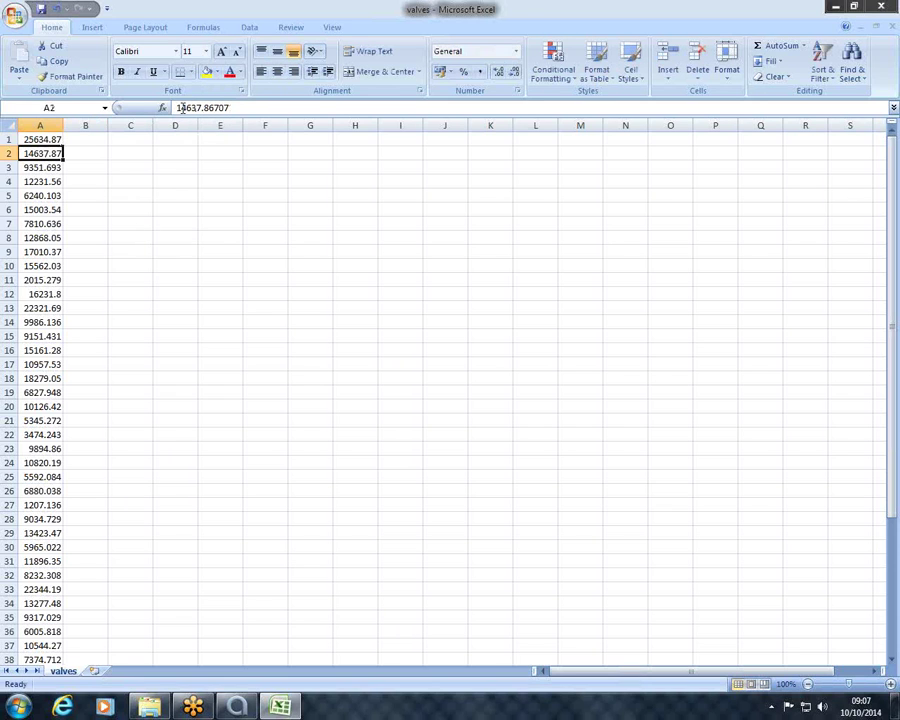
pyautogui.moveTo(180, 108); pyautogui.dragTo(201, 108)
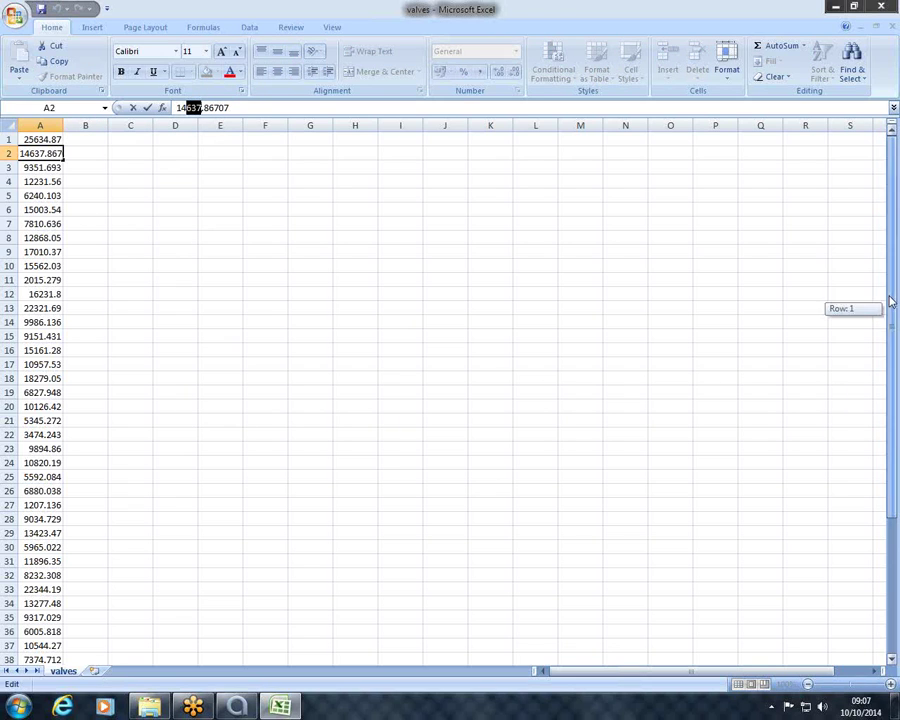
pyautogui.click(748, 309)
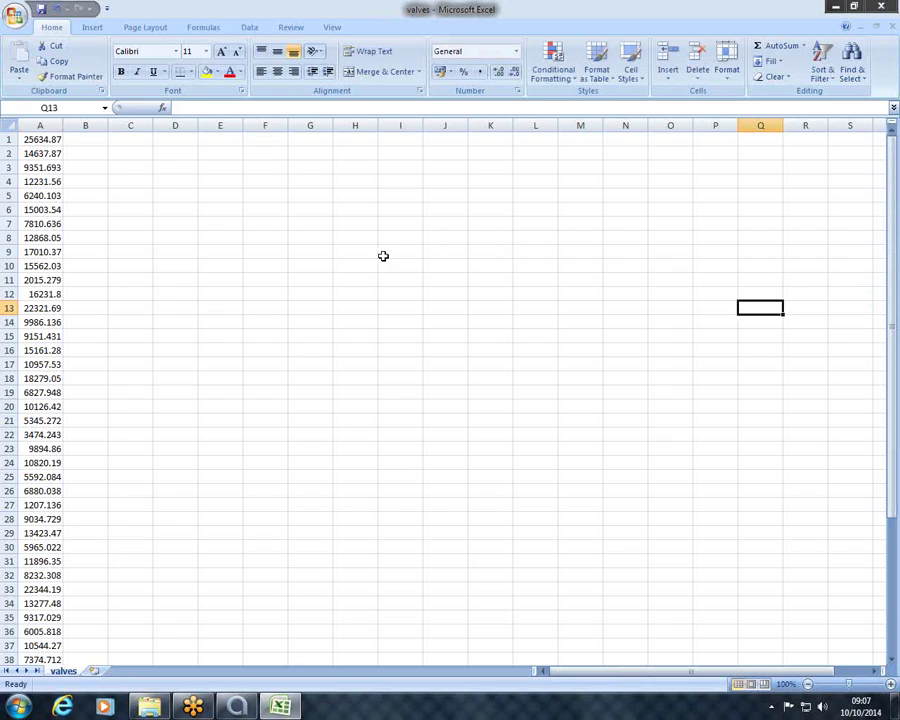
# Step: Copy all the failure times in A1:A50 and return to Availability Workbench
pyautogui.moveTo(52, 140); pyautogui.dragTo(48, 619)
pyautogui.click(55, 61)
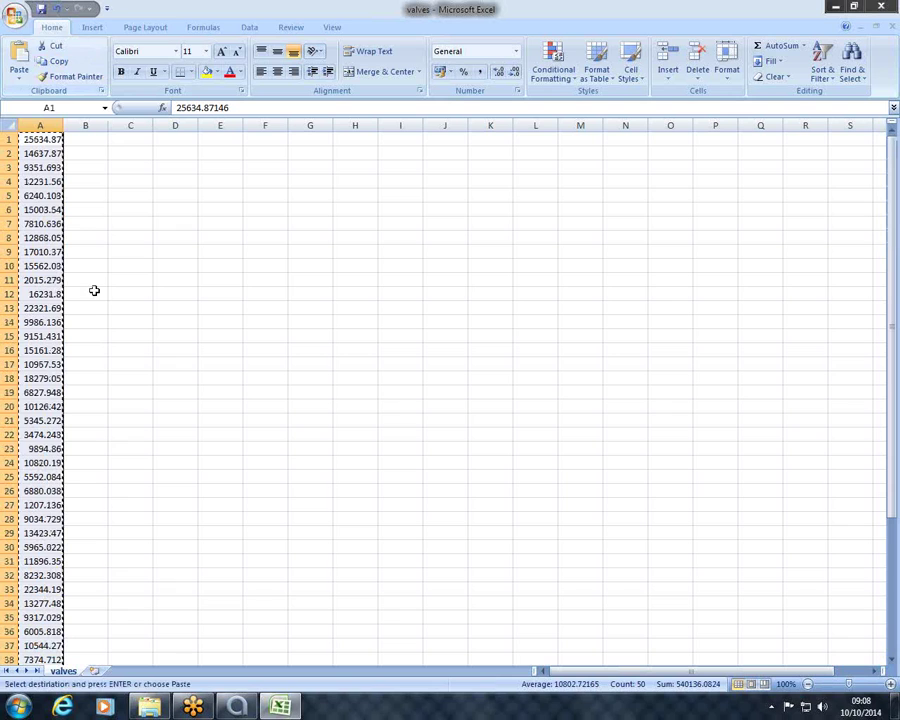
pyautogui.click(836, 6)
pyautogui.click(543, 18)
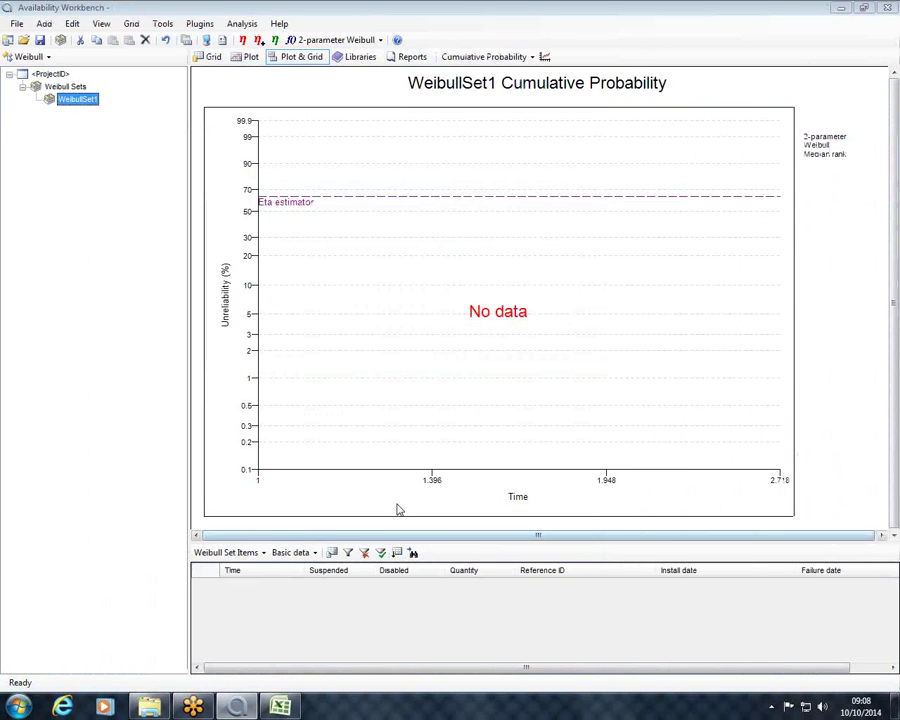
# Step: Enlarge the items grid of WeibullSet1 and open the clipboard import for it
pyautogui.click(78, 87)
pyautogui.click(62, 99)
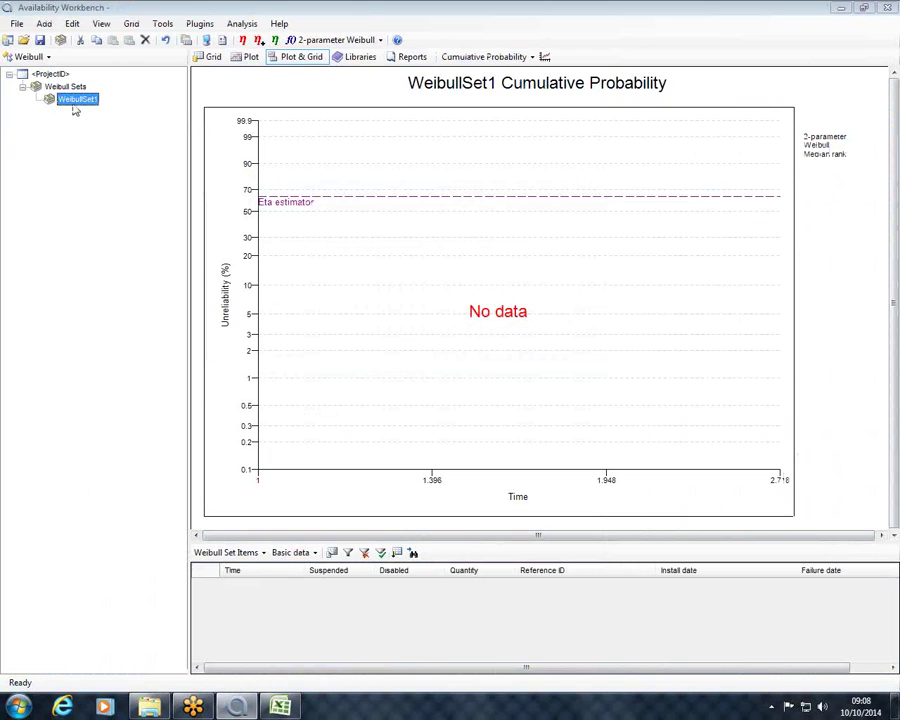
pyautogui.moveTo(376, 536); pyautogui.dragTo(376, 435)
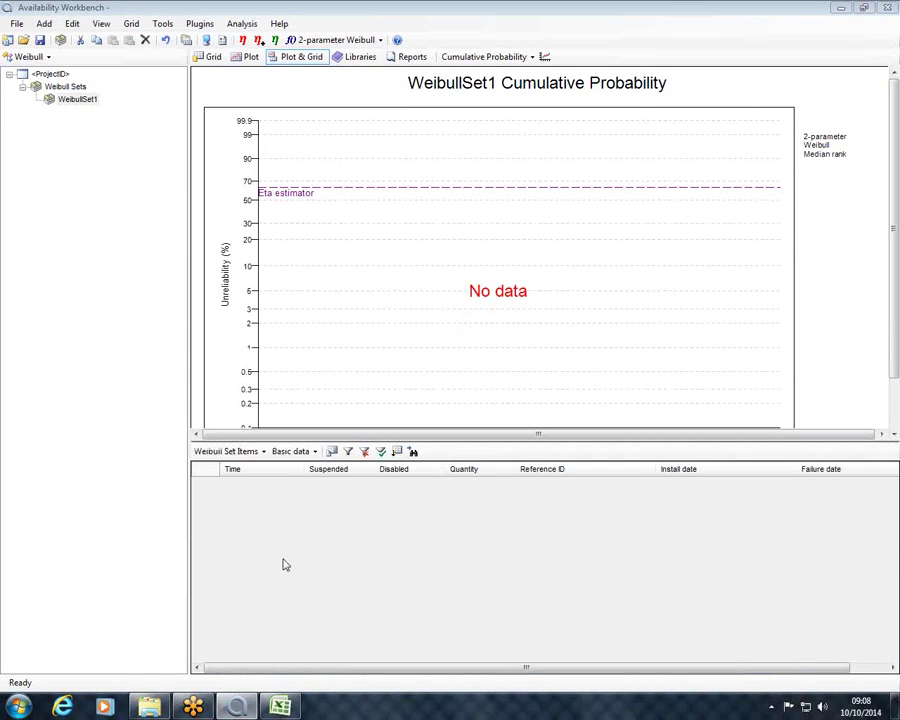
pyautogui.rightClick(349, 569)
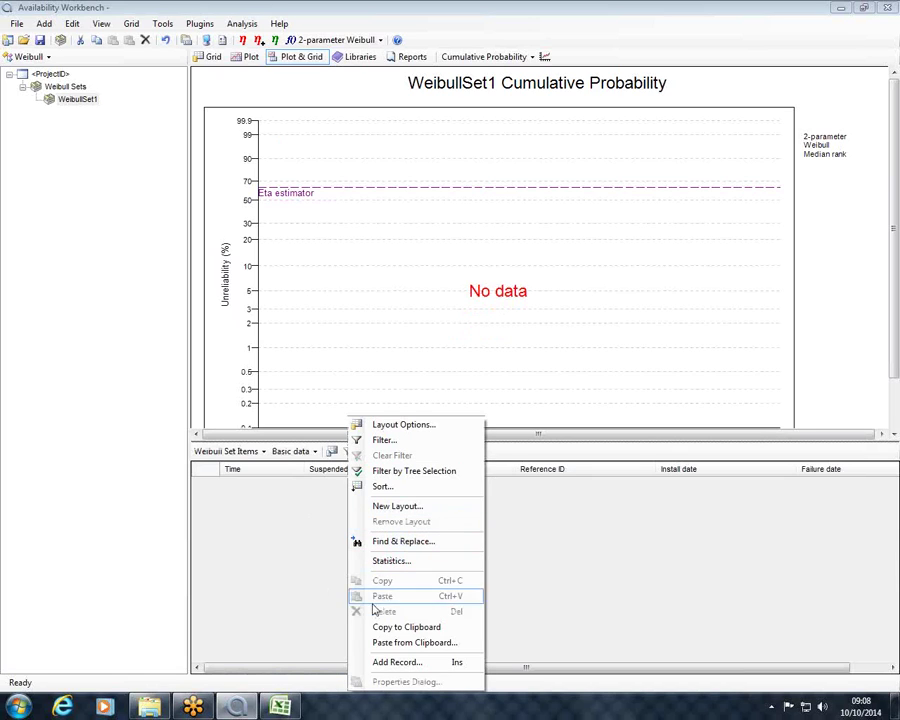
pyautogui.click(389, 643)
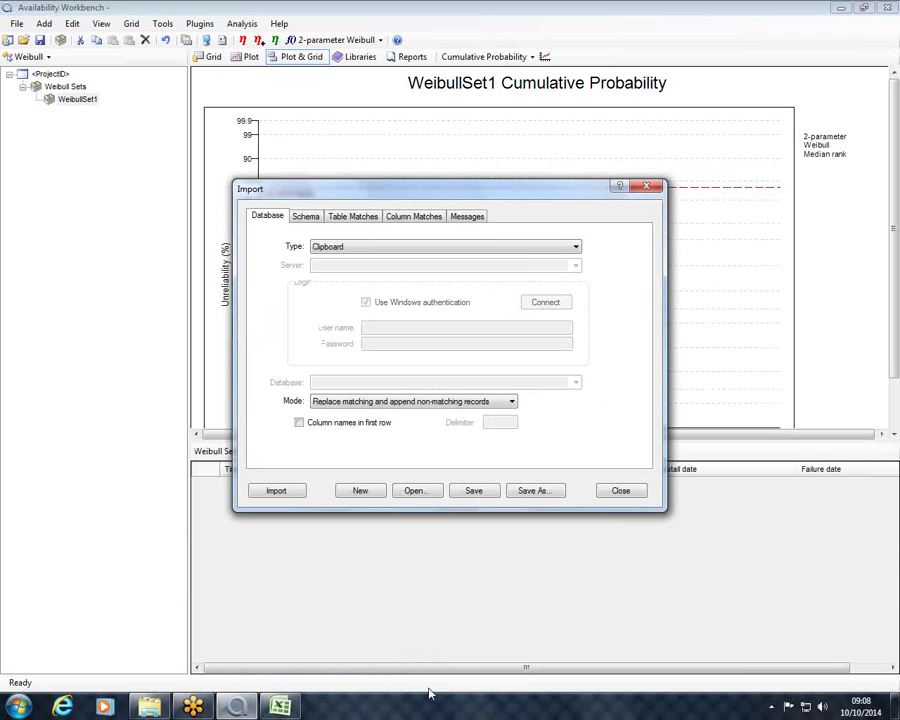
# Step: Match the external Clipboard table to the WeibullSetItems application table
pyautogui.click(352, 218)
pyautogui.click(300, 281)
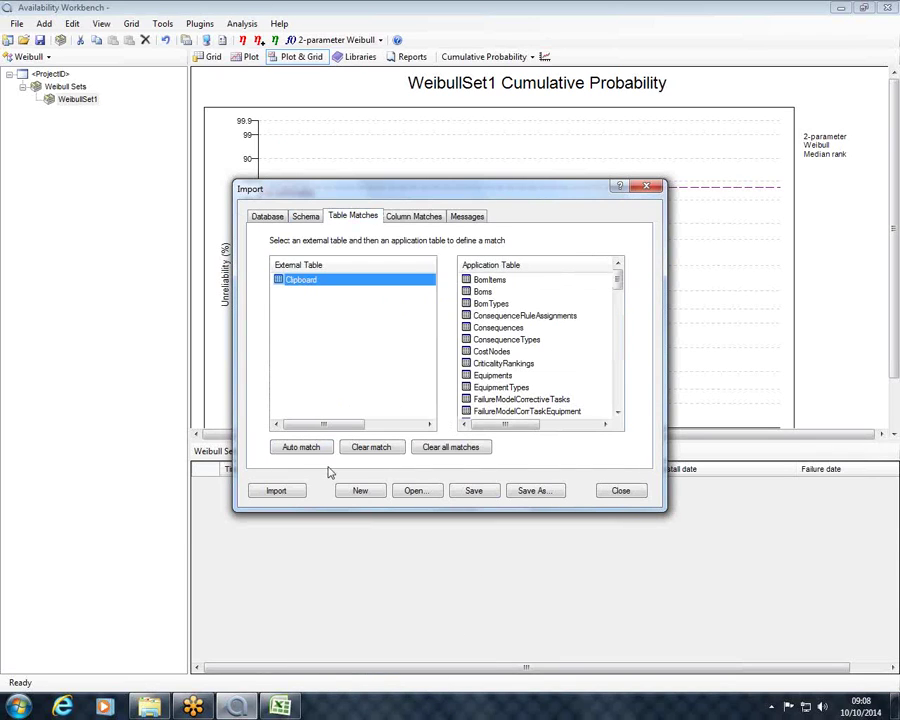
pyautogui.moveTo(619, 281); pyautogui.dragTo(609, 405)
pyautogui.click(494, 388)
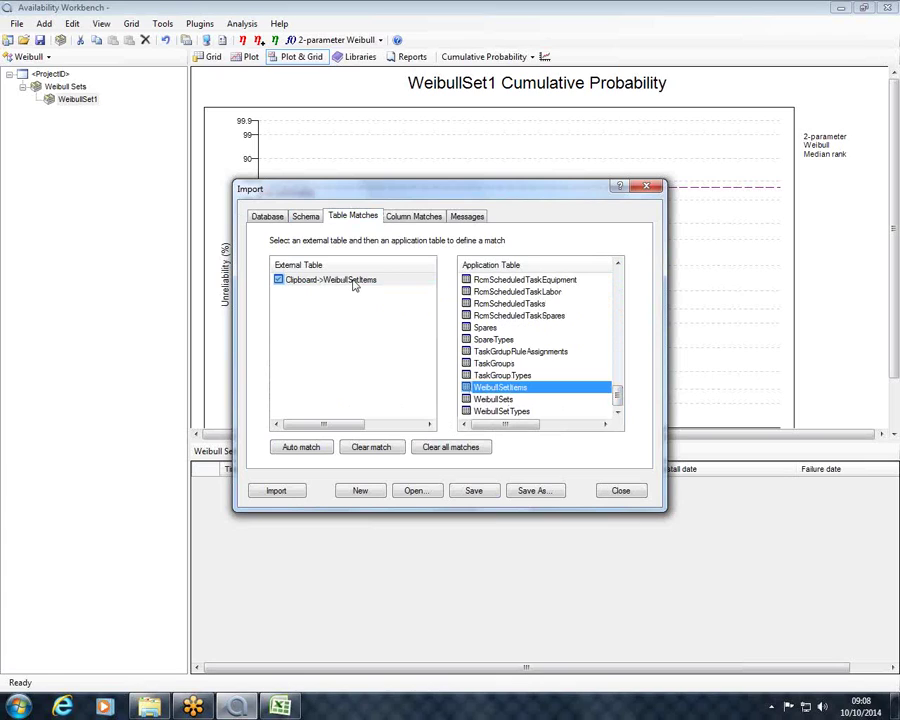
# Step: Match the clipboard's only external column to the TimeValue application column
pyautogui.click(394, 224)
pyautogui.click(305, 317)
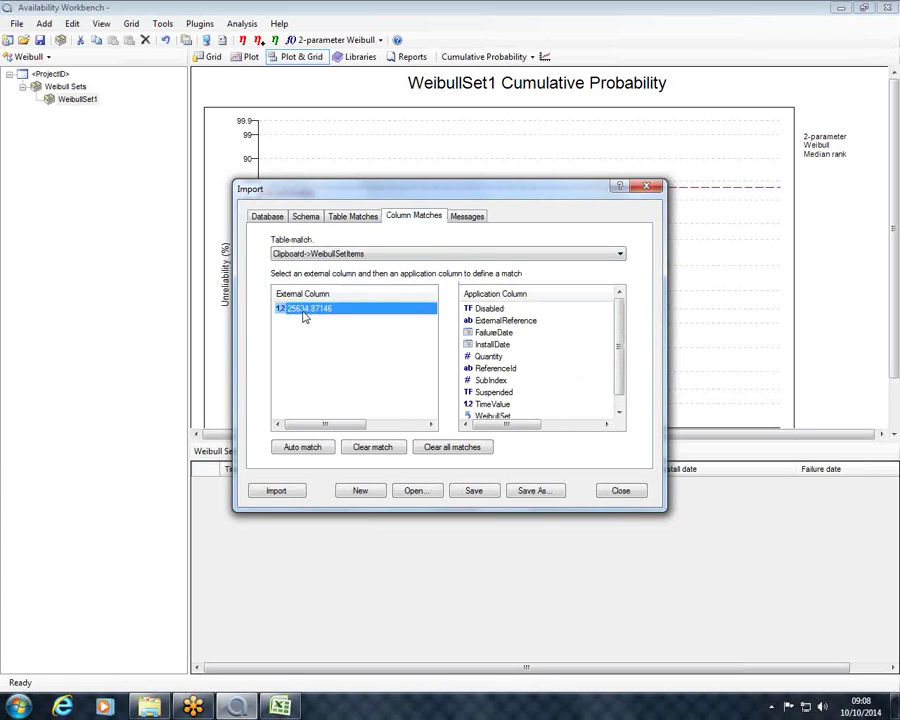
pyautogui.click(490, 405)
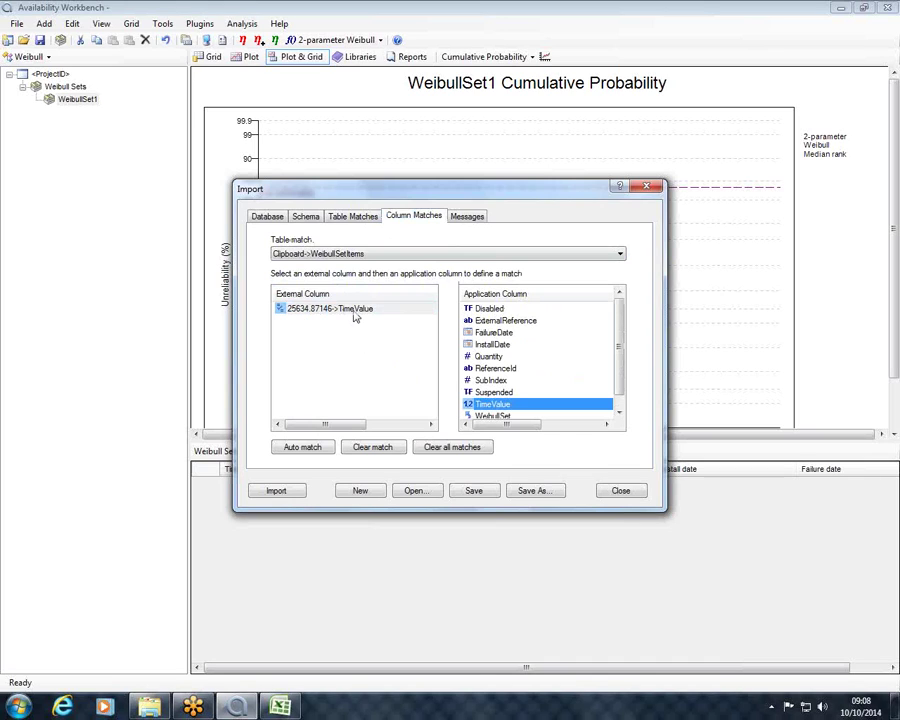
# Step: Import the matched clipboard failure times into WeibullSet1 and close the import dialog
pyautogui.click(280, 492)
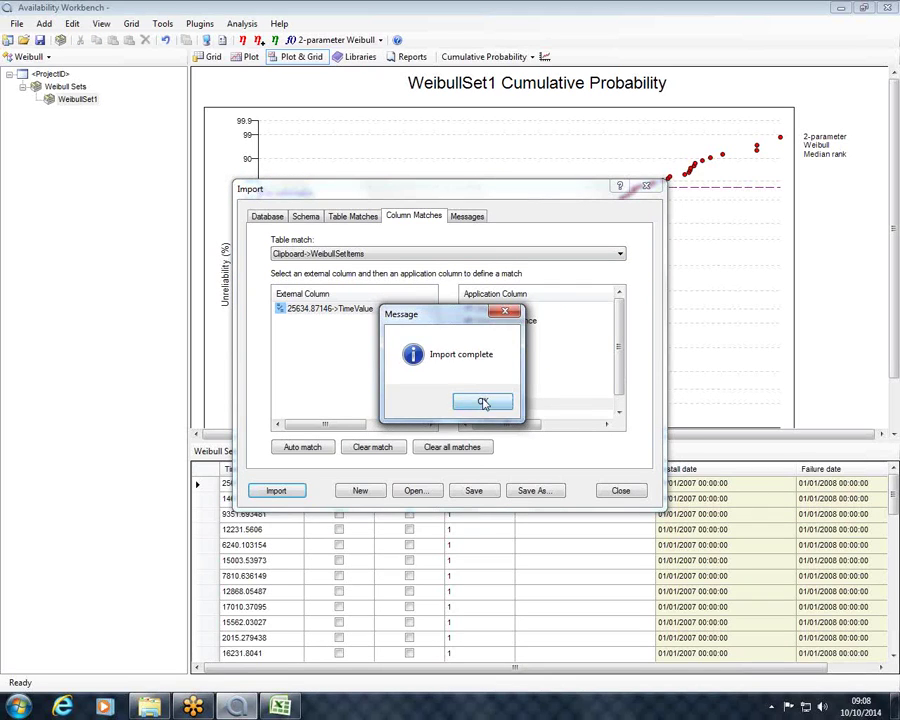
pyautogui.click(483, 403)
pyautogui.click(620, 490)
pyautogui.click(462, 404)
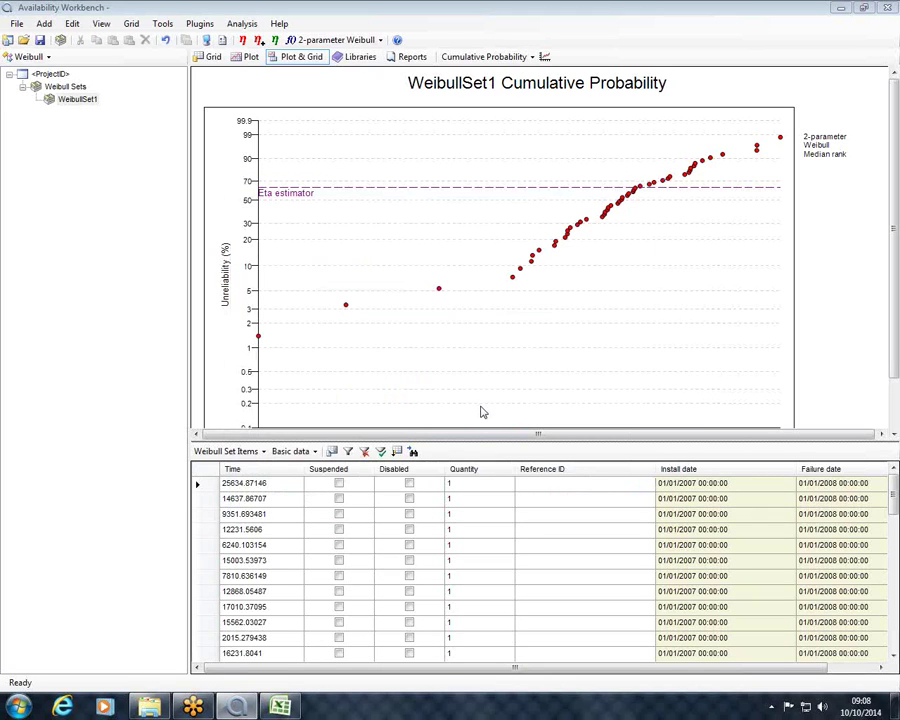
# Step: Enlarge the WeibullSet1 cumulative probability plot and inspect the time and unreliability of its earliest failure points
pyautogui.moveTo(894, 500)
pyautogui.mouseDown()
pyautogui.moveTo(894, 643)
pyautogui.moveTo(892, 483)
pyautogui.mouseUp()
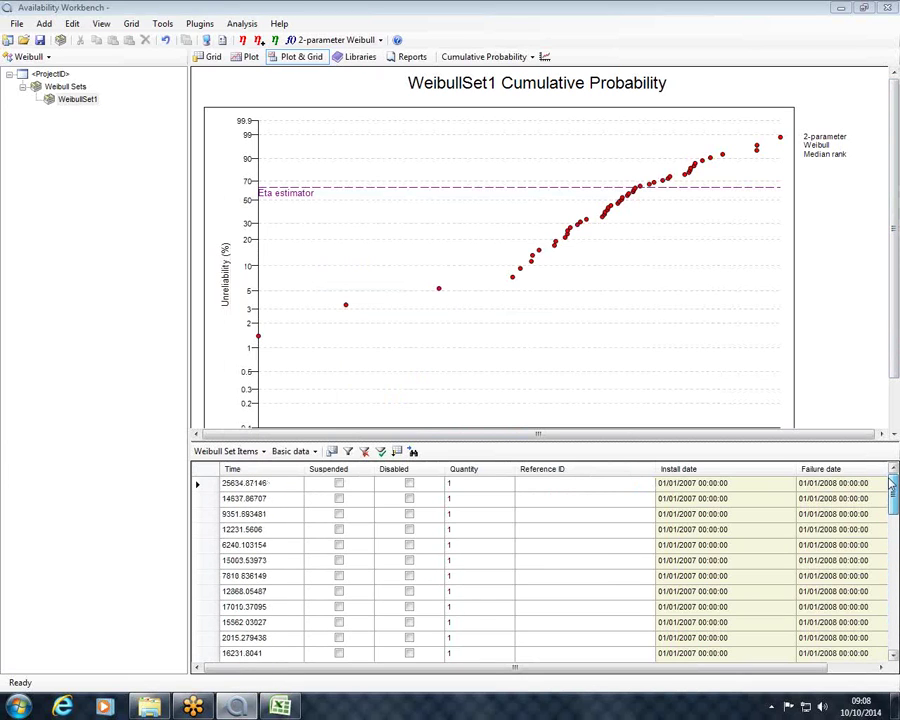
pyautogui.moveTo(587, 439); pyautogui.dragTo(428, 601)
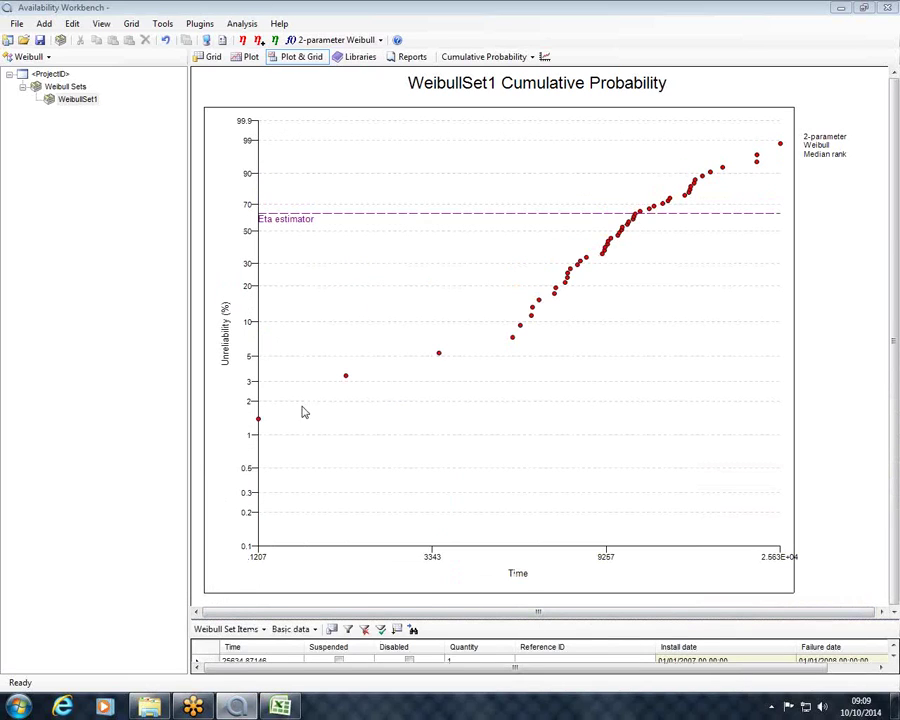
pyautogui.moveTo(259, 421)
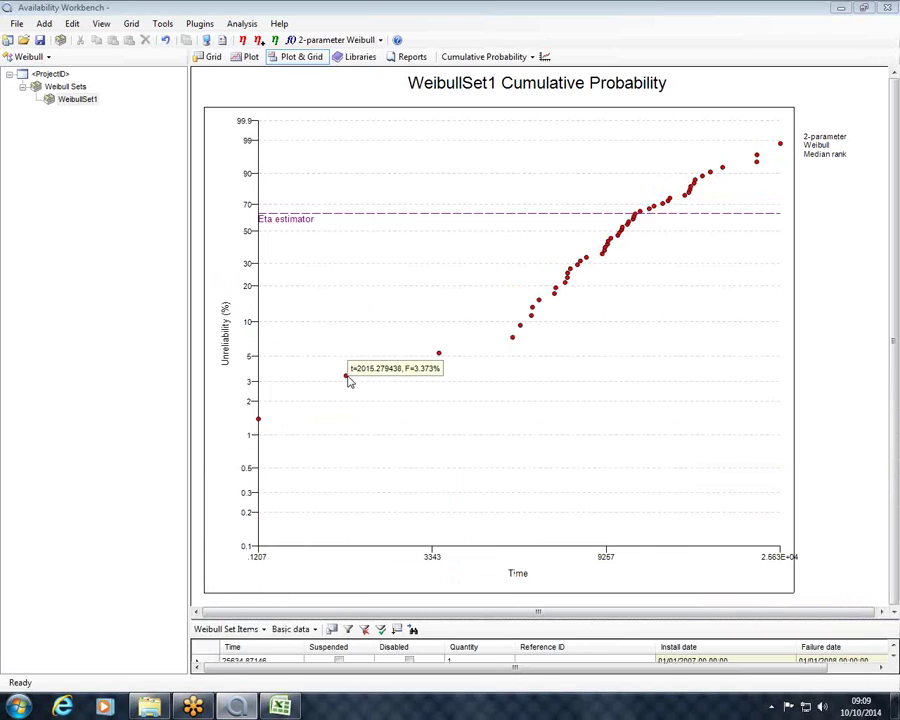
pyautogui.moveTo(438, 356)
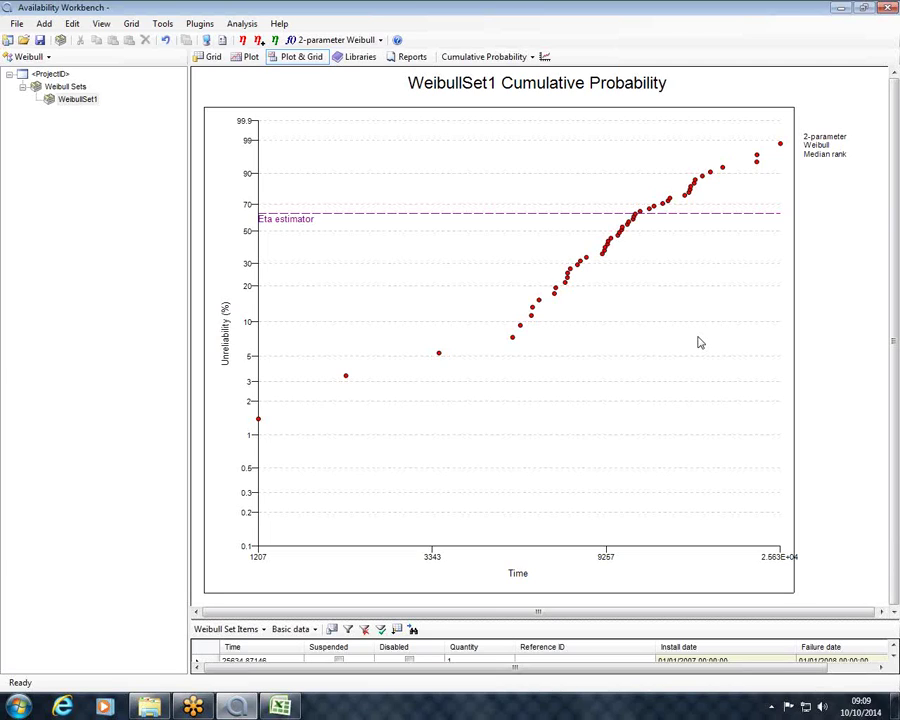
# Step: Run the automatic best-fit distribution analysis on WeibullSet1 and set its distribution to 2-parameter Weibull
pyautogui.click(380, 40)
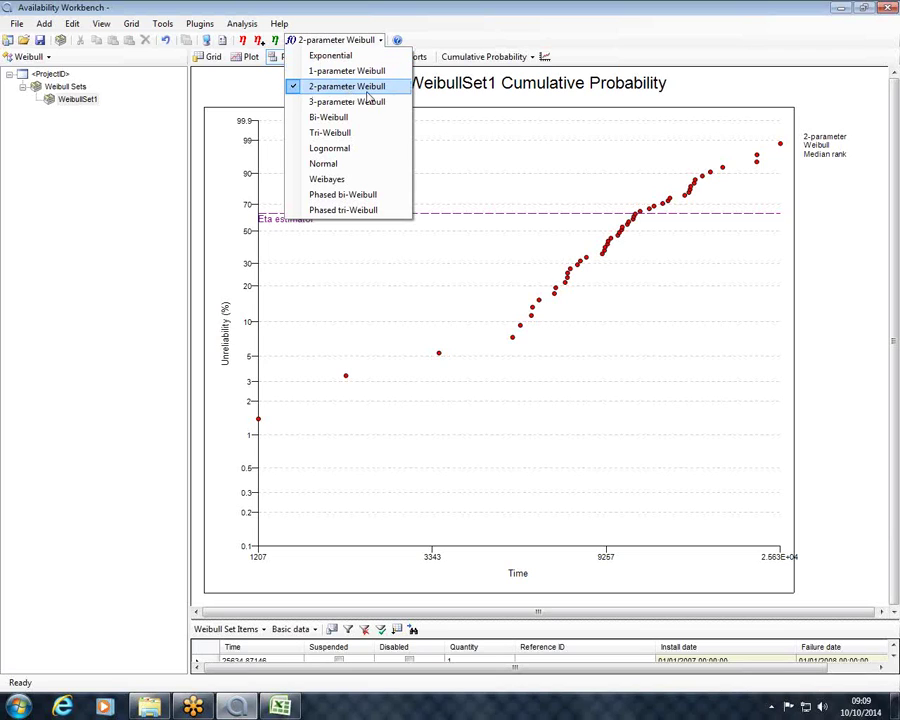
pyautogui.click(545, 43)
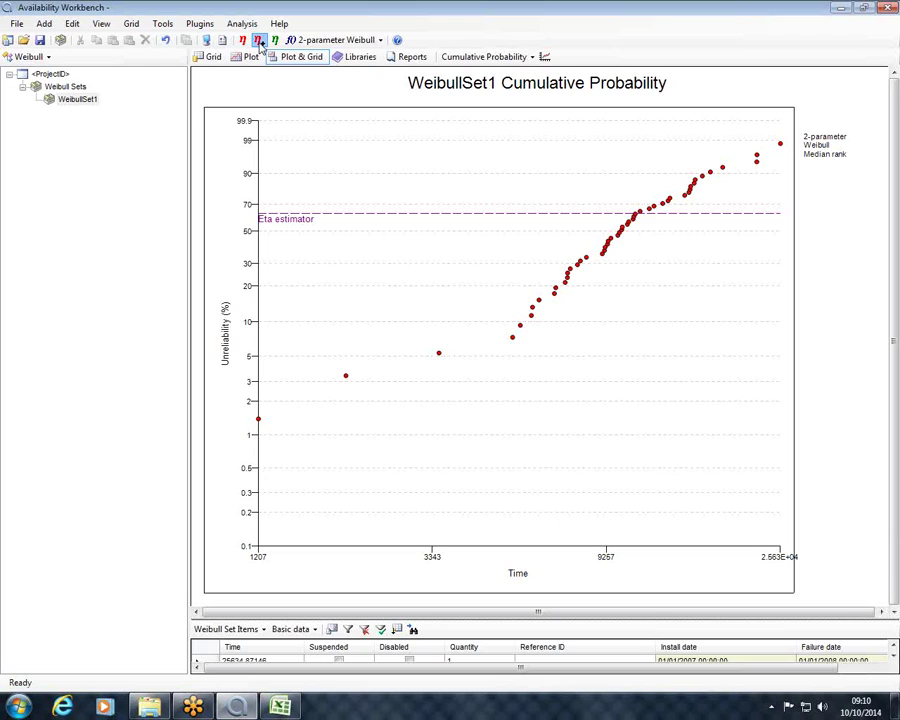
pyautogui.click(258, 40)
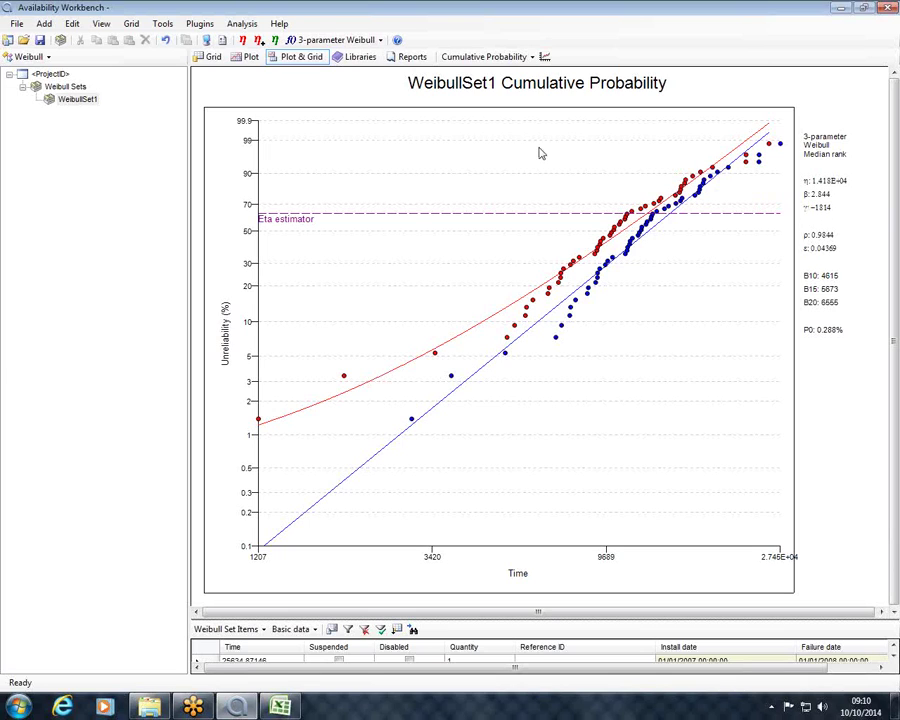
pyautogui.click(368, 41)
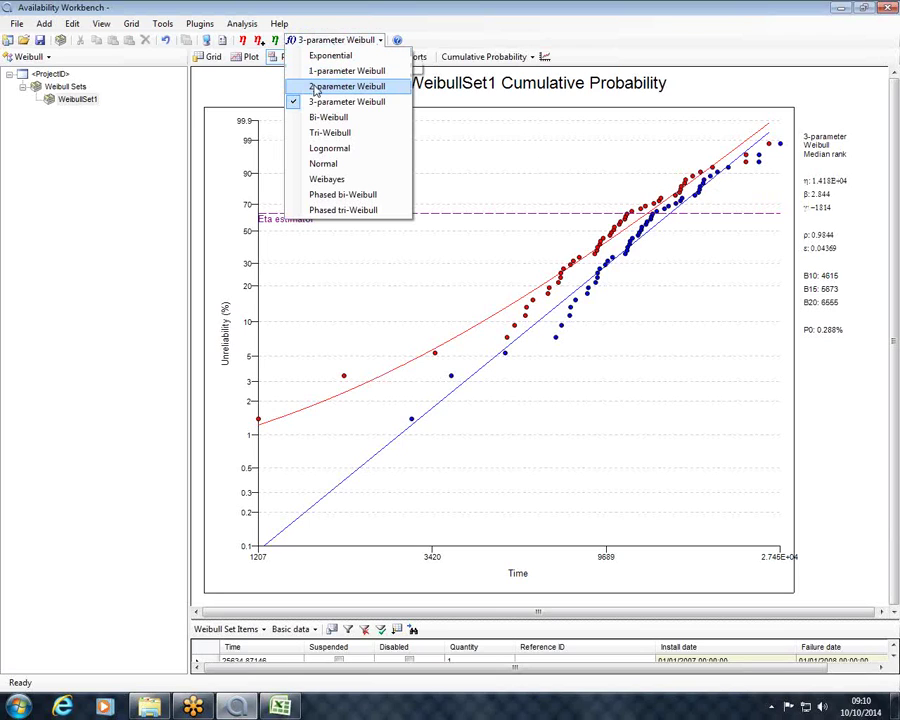
pyautogui.click(346, 88)
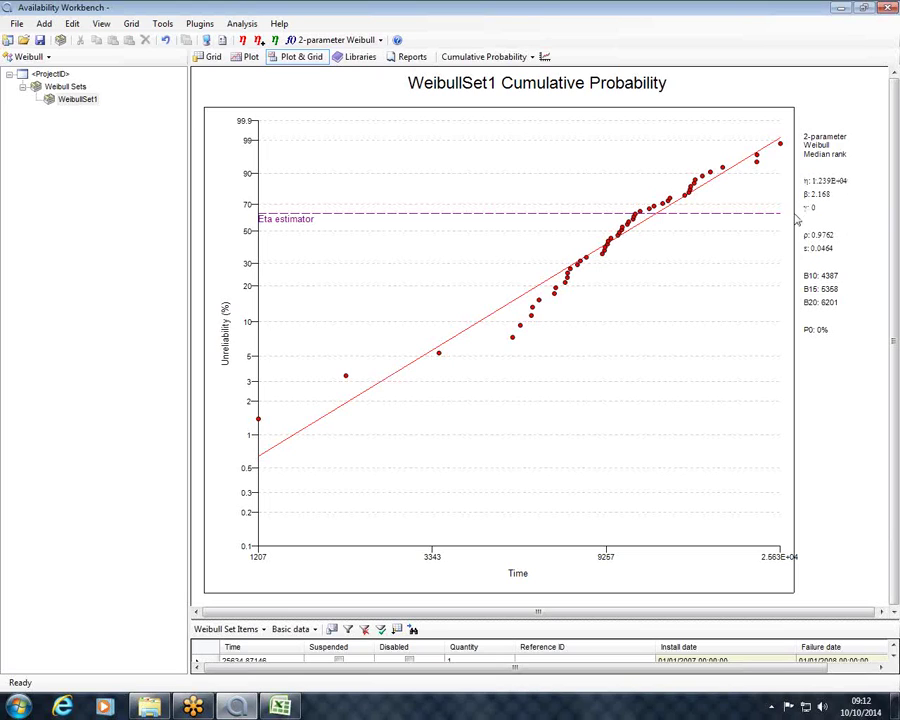
# Step: Switch to the AvSim module and start a new failure model with its failure parameters open
pyautogui.click(30, 56)
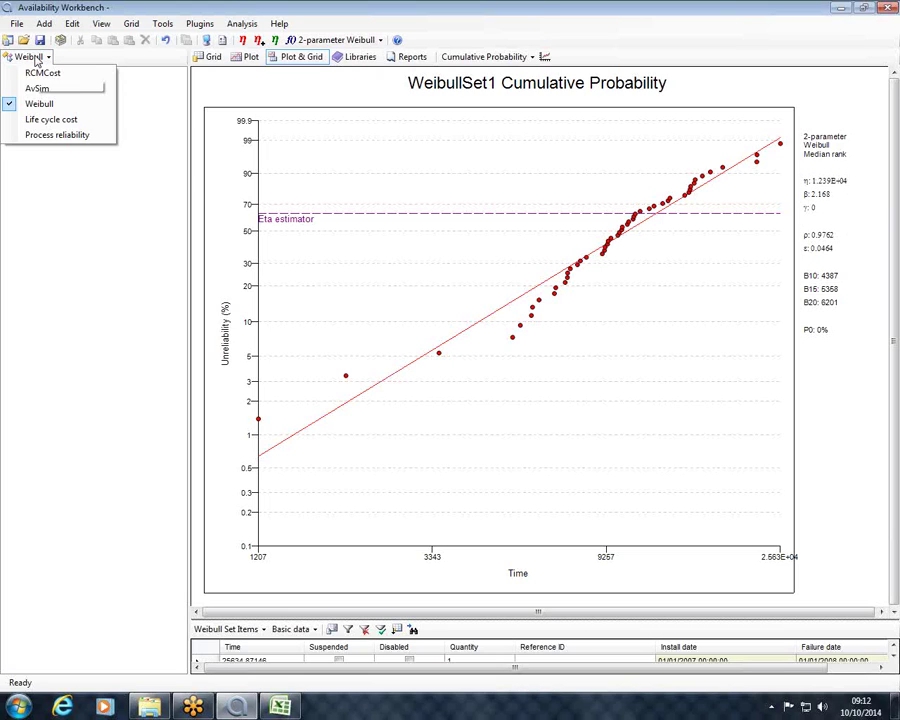
pyautogui.click(38, 89)
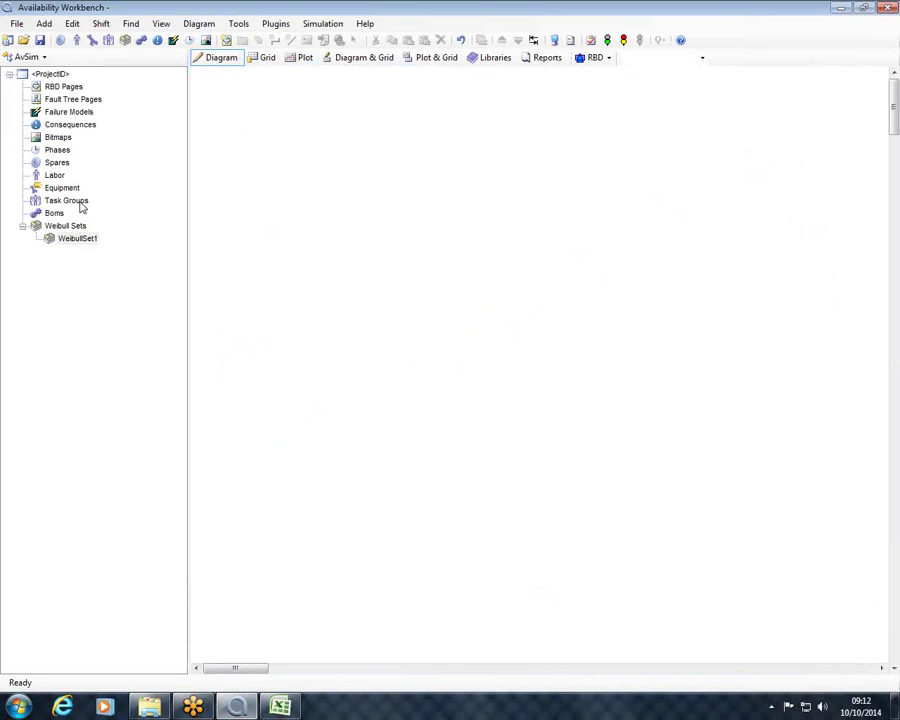
pyautogui.click(55, 112)
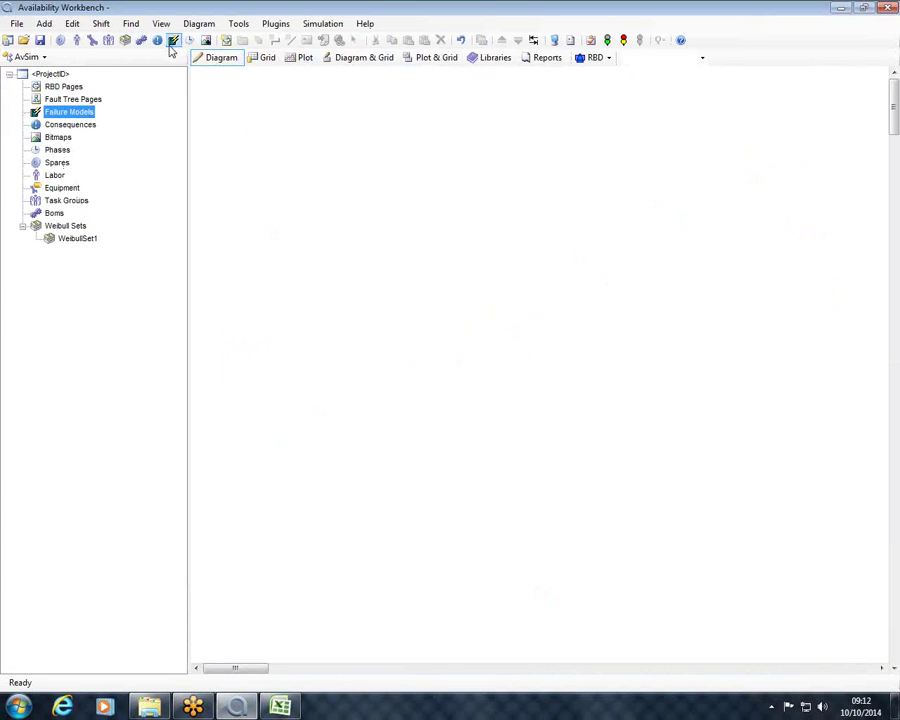
pyautogui.click(173, 40)
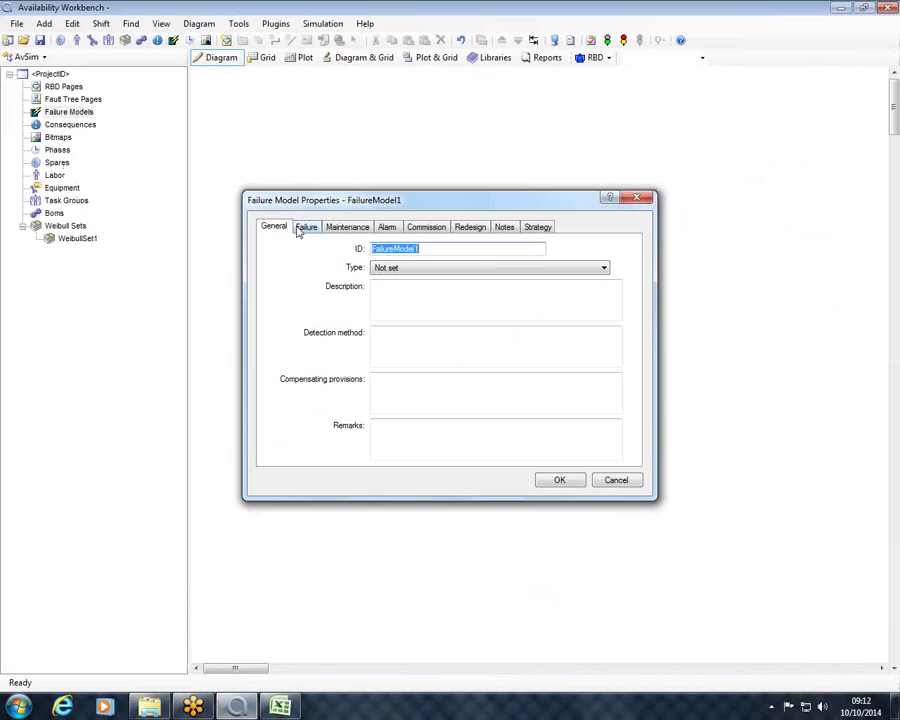
pyautogui.click(305, 228)
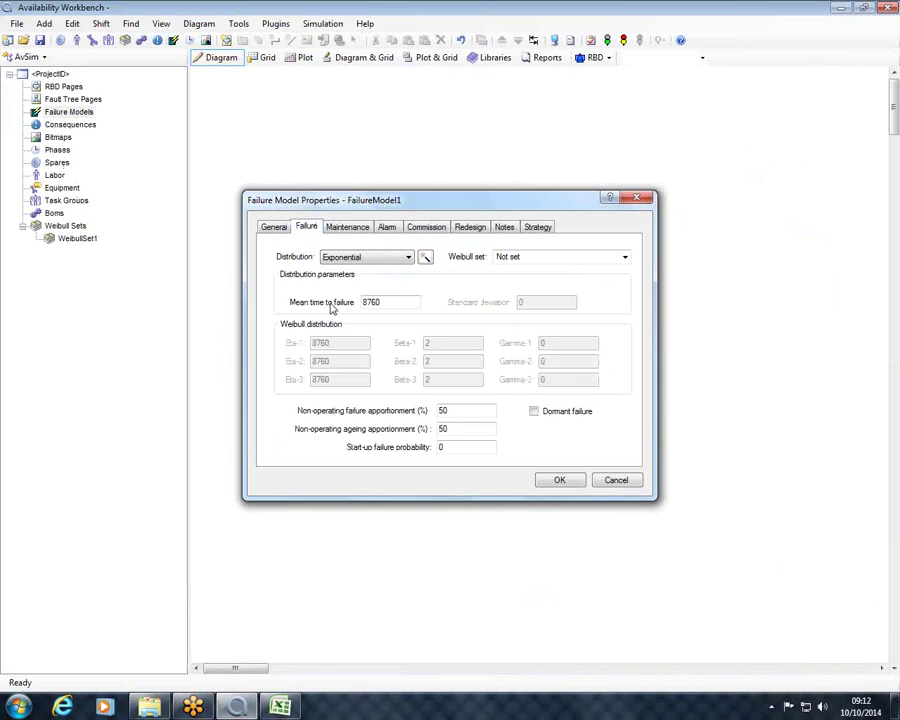
# Step: Try linking the new failure model to WeibullSet1, cancel the model, and return to the Weibull module
pyautogui.click(345, 260)
pyautogui.click(344, 256)
pyautogui.click(384, 301)
pyautogui.click(625, 259)
pyautogui.click(534, 279)
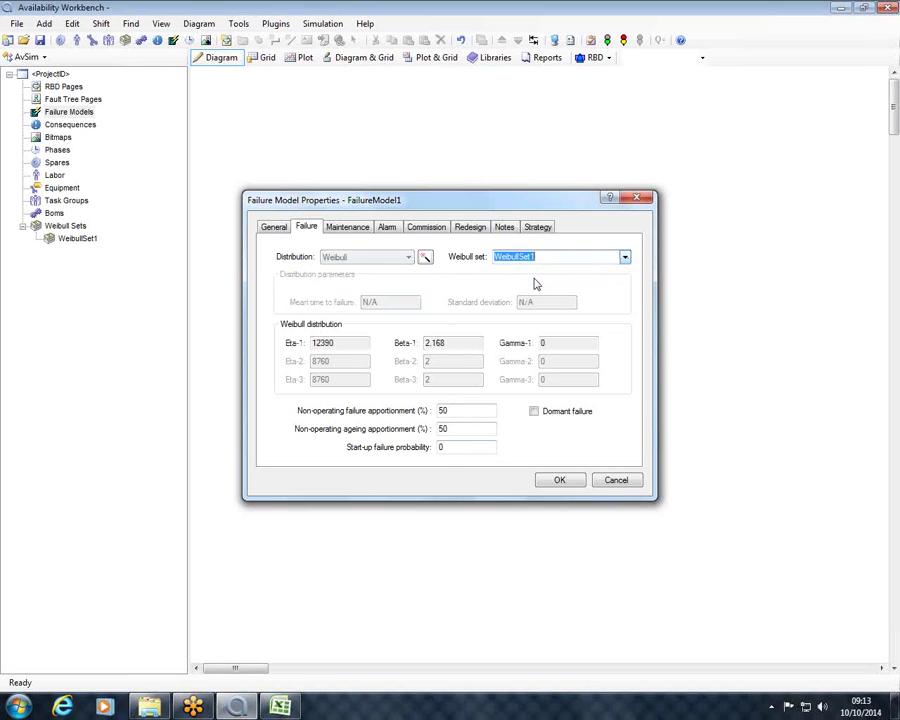
pyautogui.click(348, 345)
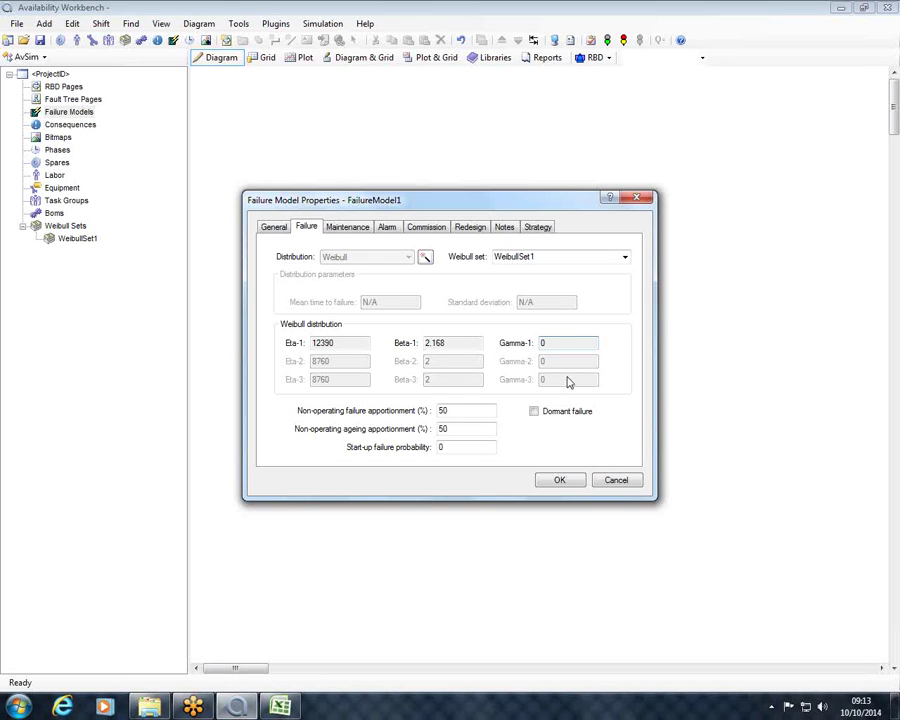
pyautogui.click(607, 480)
pyautogui.click(24, 57)
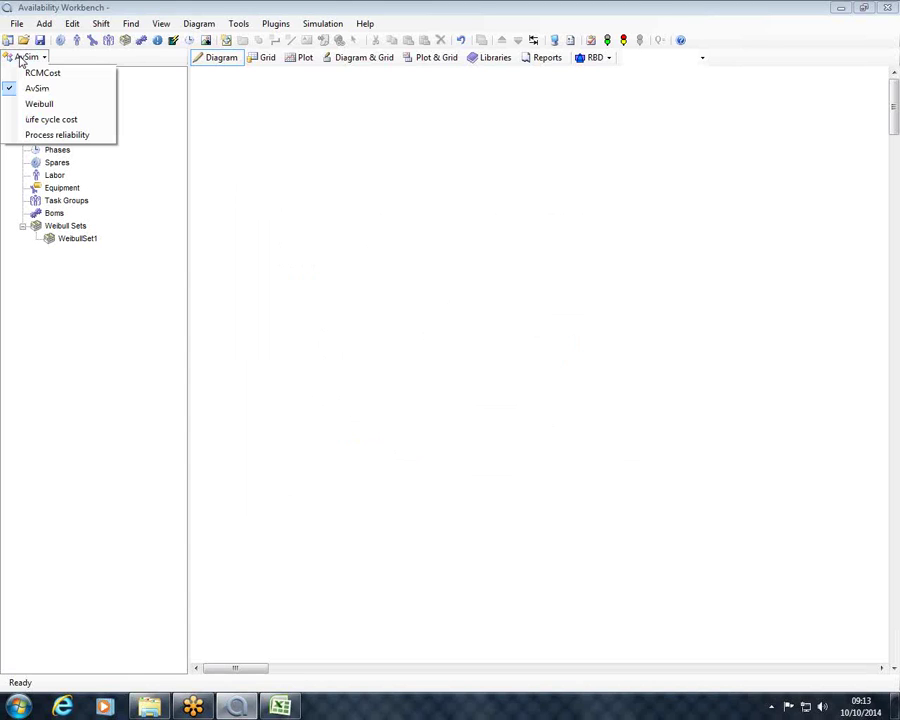
pyautogui.click(38, 104)
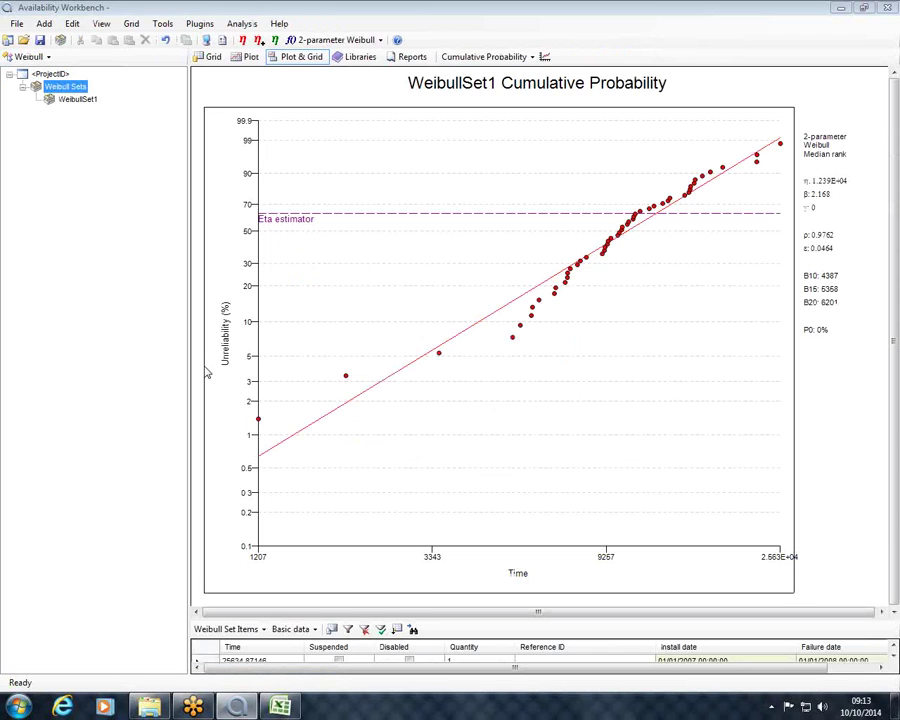
# Step: Add a second Weibull set and enlarge its items grid
pyautogui.click(60, 46)
pyautogui.click(537, 454)
pyautogui.click(77, 112)
pyautogui.moveTo(380, 612); pyautogui.dragTo(395, 460)
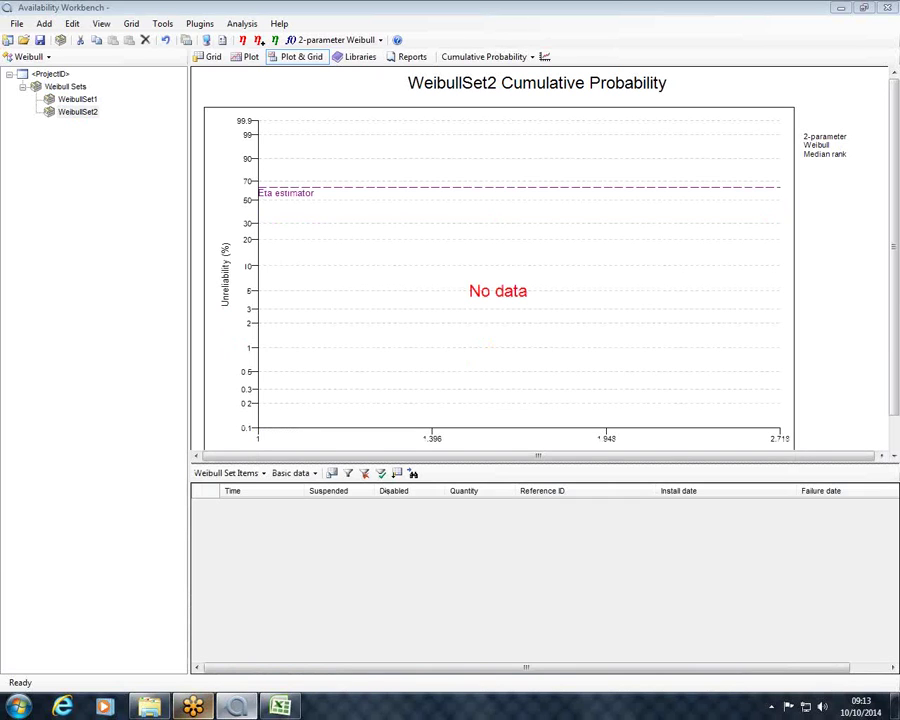
# Step: Switch to Excel and create a new blank workbook
pyautogui.click(281, 706)
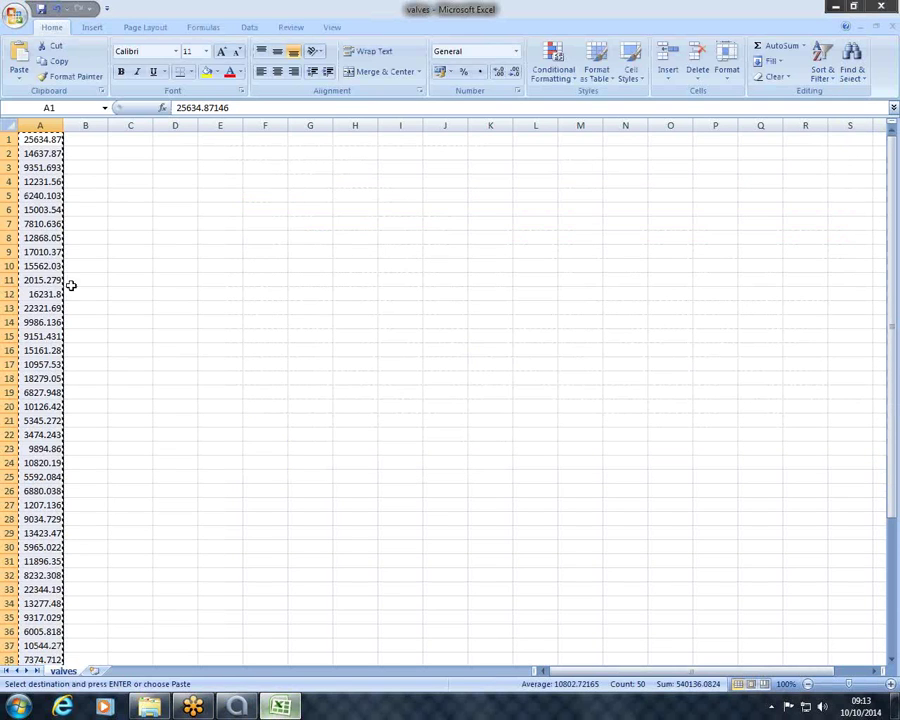
pyautogui.click(14, 14)
pyautogui.click(61, 60)
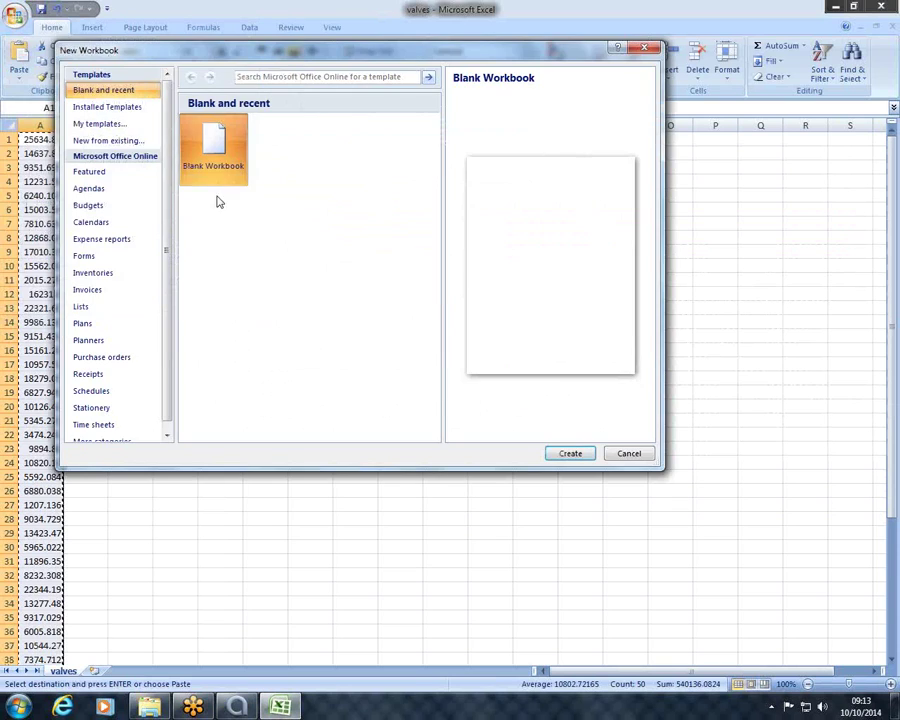
pyautogui.doubleClick(235, 137)
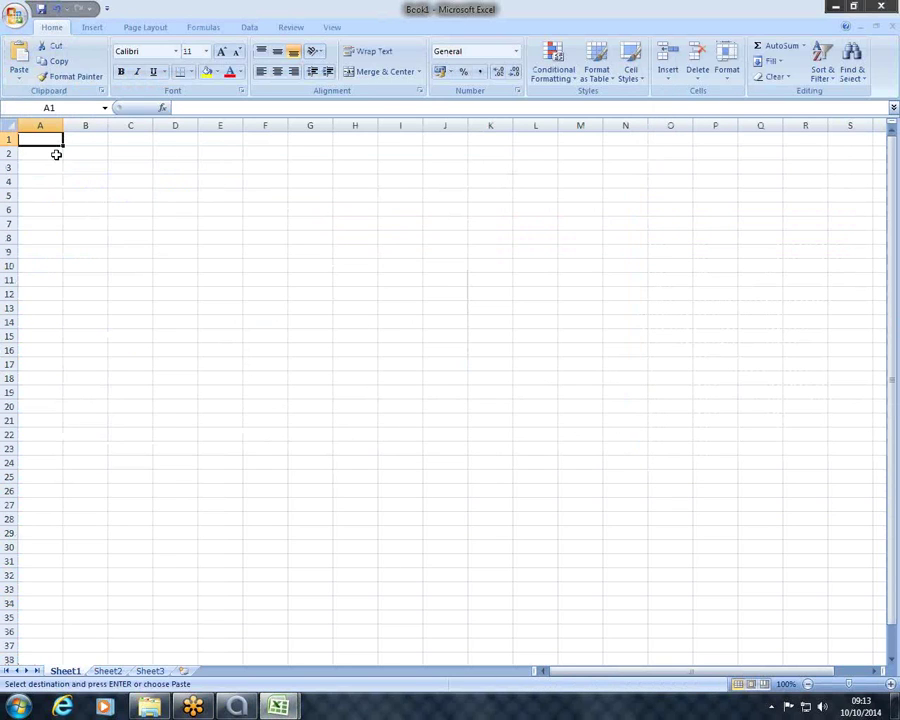
# Step: Enter the column headers Installation, Failure and SetId in cells A1 to C1
pyautogui.write('Installationm')
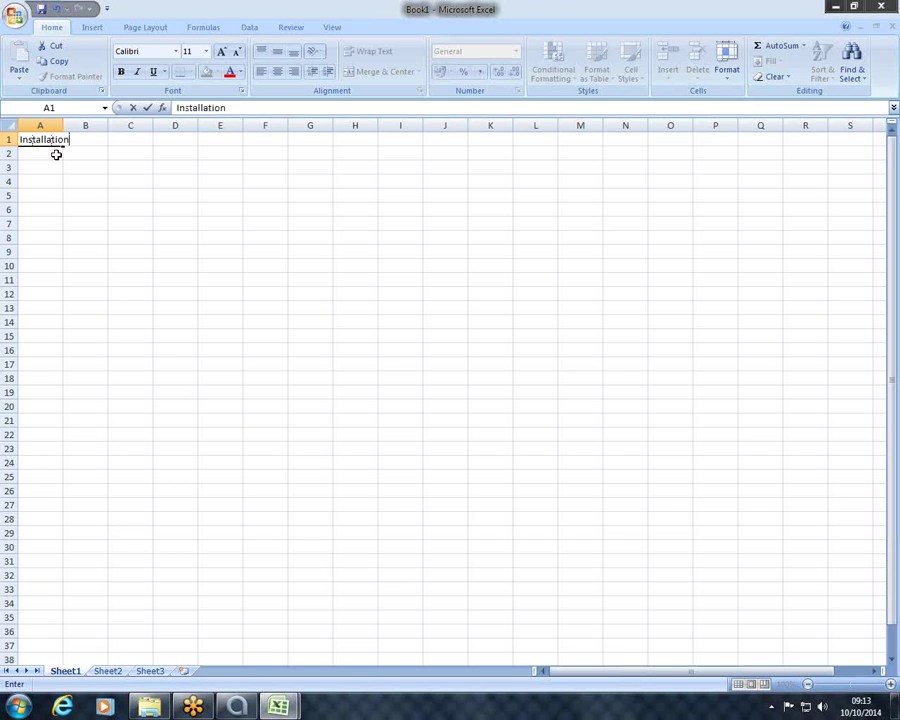
pyautogui.press('Tab')
pyautogui.write('Fa')
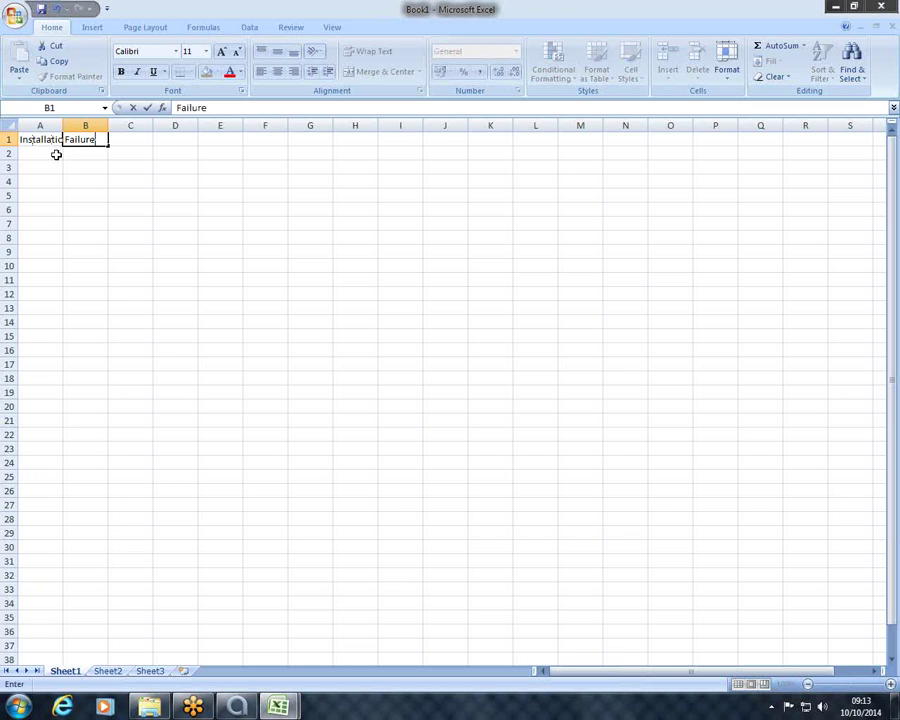
pyautogui.press('Tab')
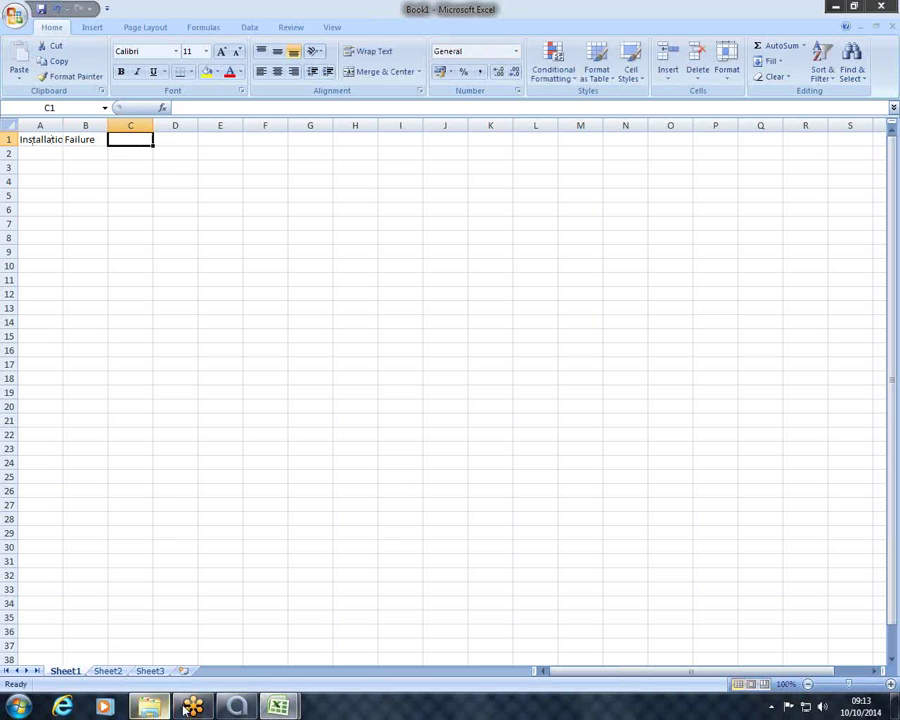
pyautogui.click(249, 709)
pyautogui.click(249, 709)
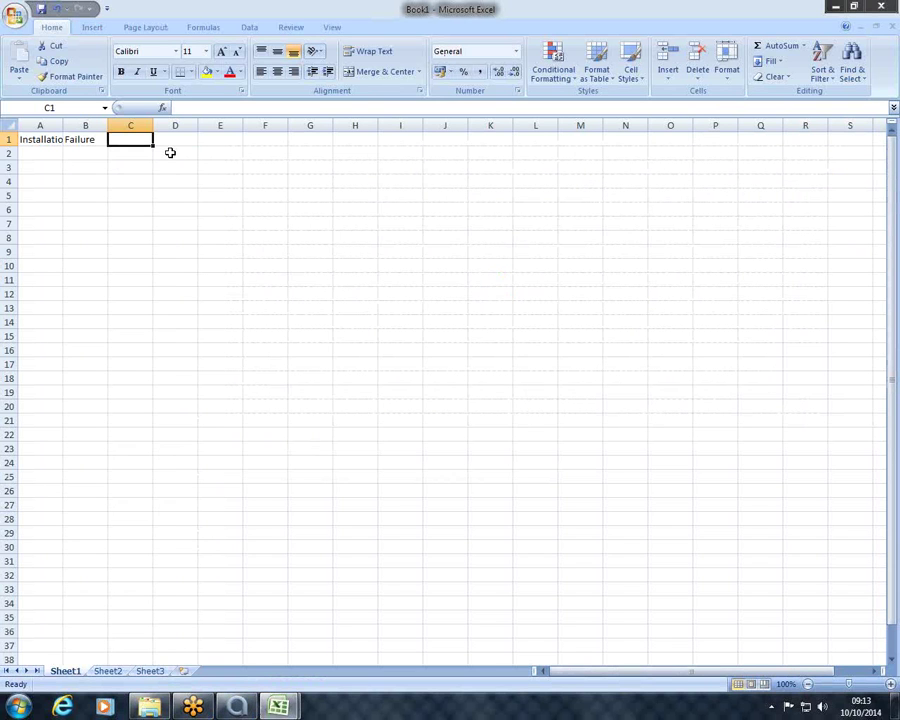
pyautogui.write('SetId')
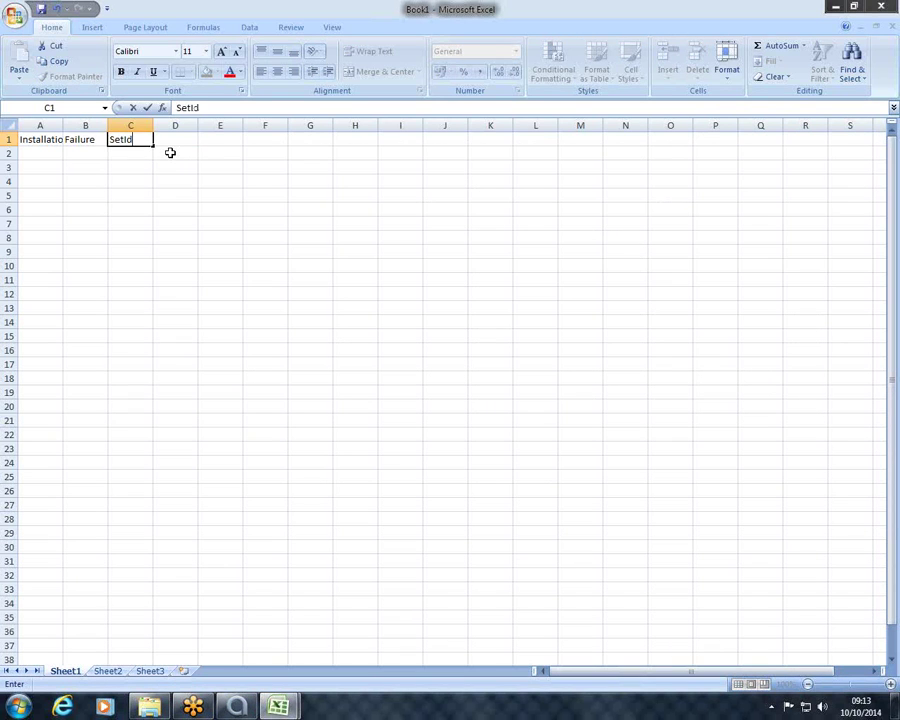
pyautogui.press('Return')
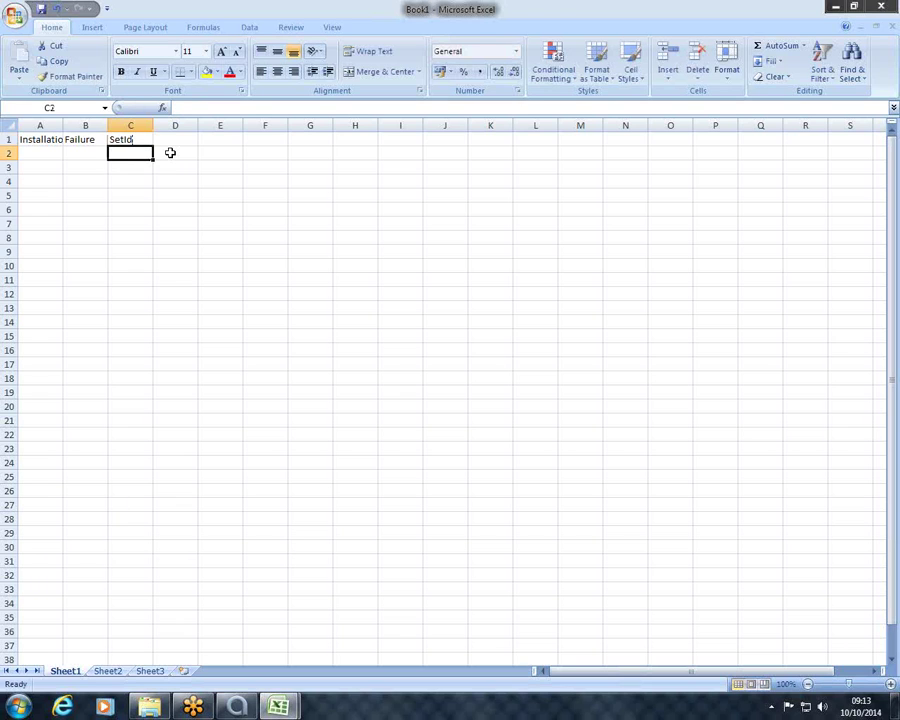
# Step: Fill the Installation column in A2:A17 with yearly dates from 01/01/1999 to 01/01/2014
pyautogui.click(39, 157)
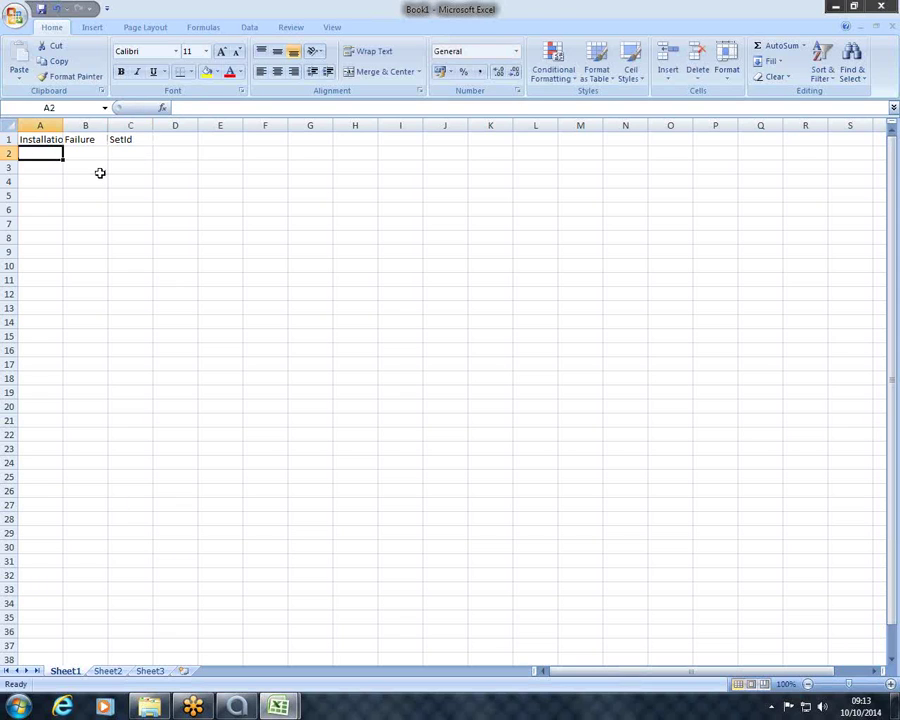
pyautogui.write('1/1/1999')
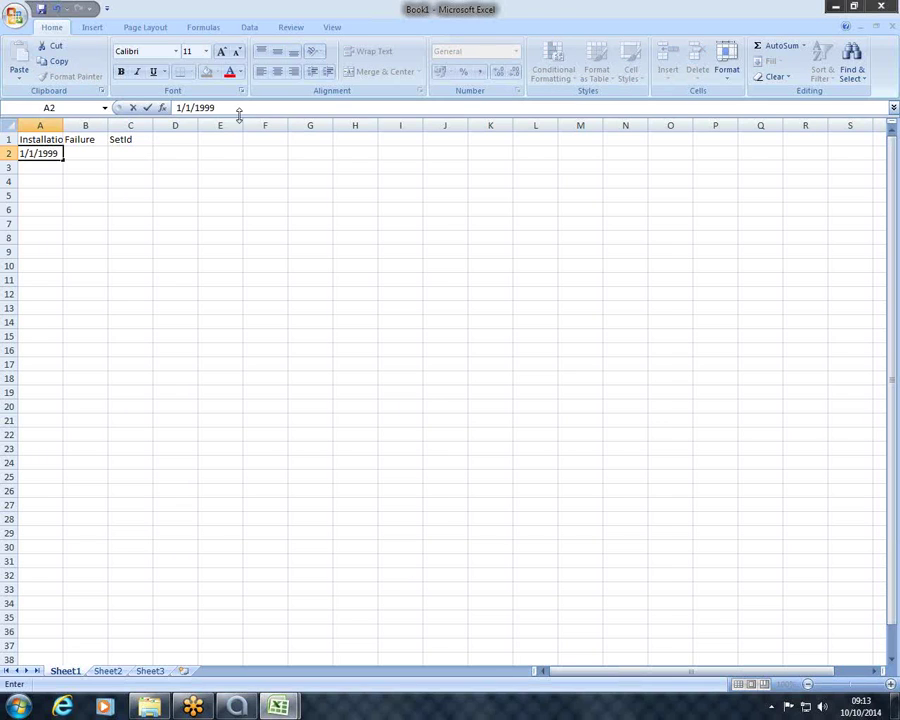
pyautogui.click(185, 212)
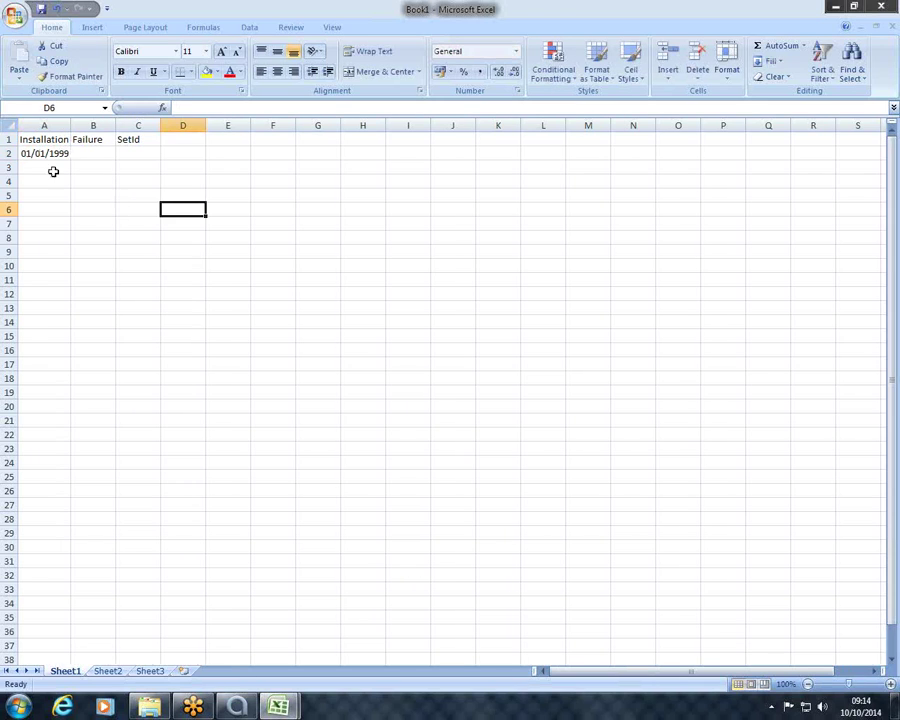
pyautogui.click(57, 156)
pyautogui.click(54, 167)
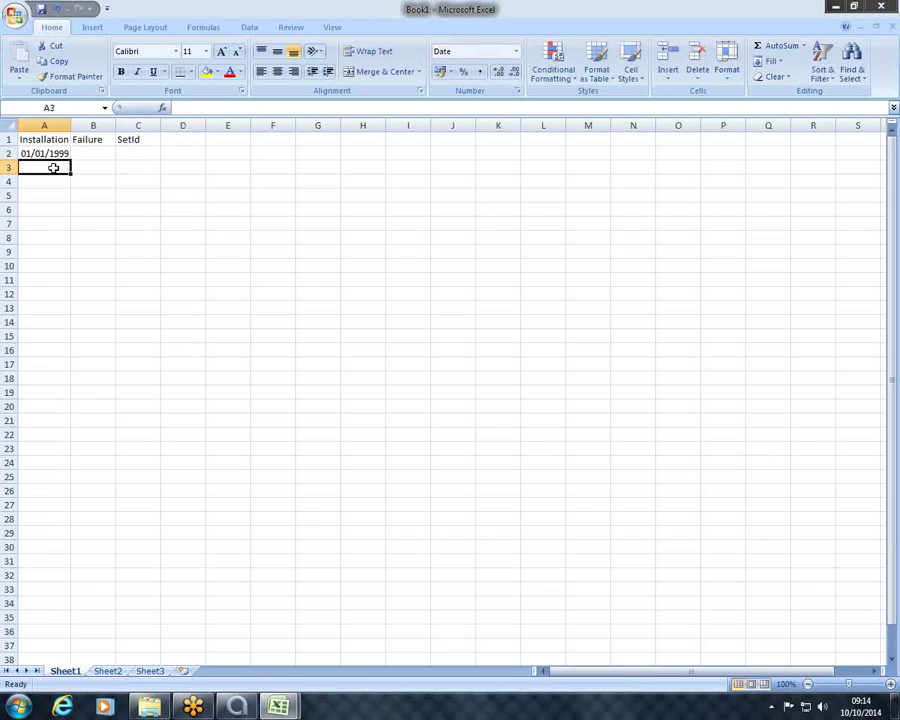
pyautogui.write('1')
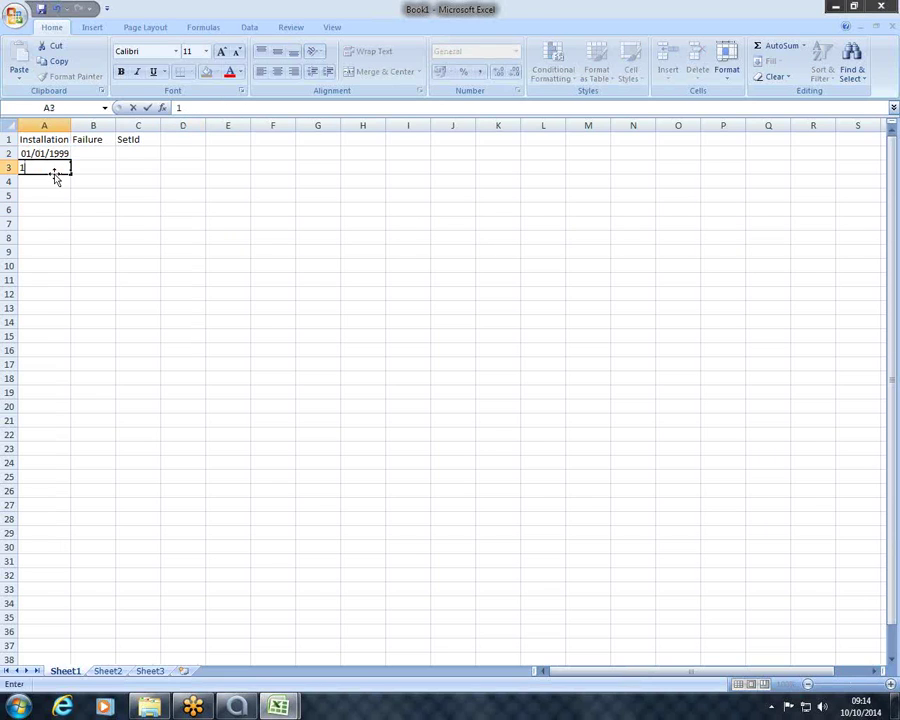
pyautogui.write('/01/2000')
pyautogui.click(138, 181)
pyautogui.moveTo(57, 153); pyautogui.dragTo(44, 372)
# Step: Fill the Failure column in B2:B17 with yearly dates from 31/12/1999 to 31/12/2014
pyautogui.click(82, 154)
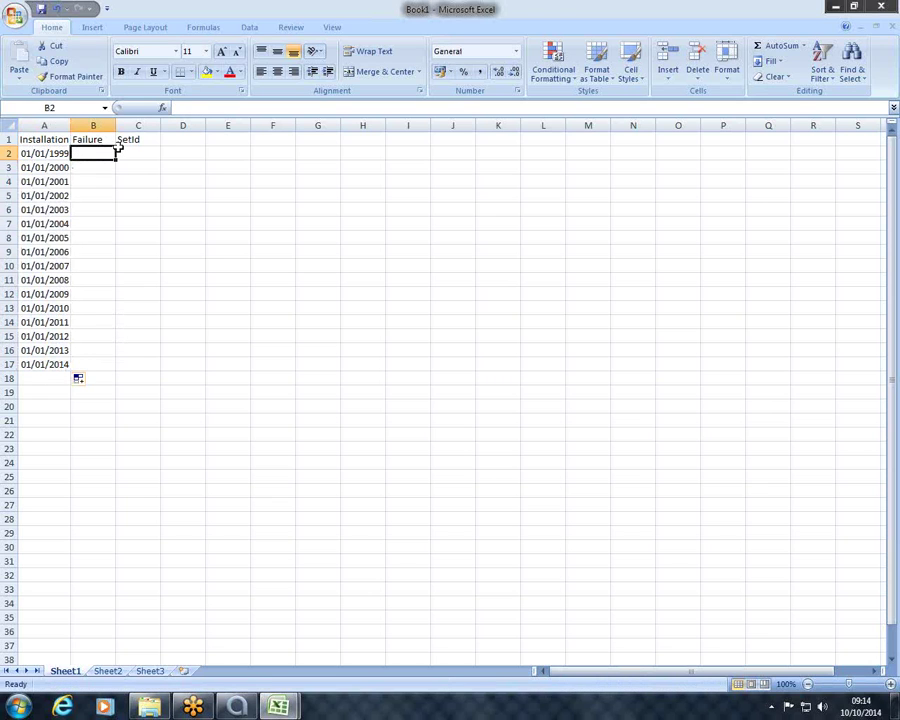
pyautogui.write('31')
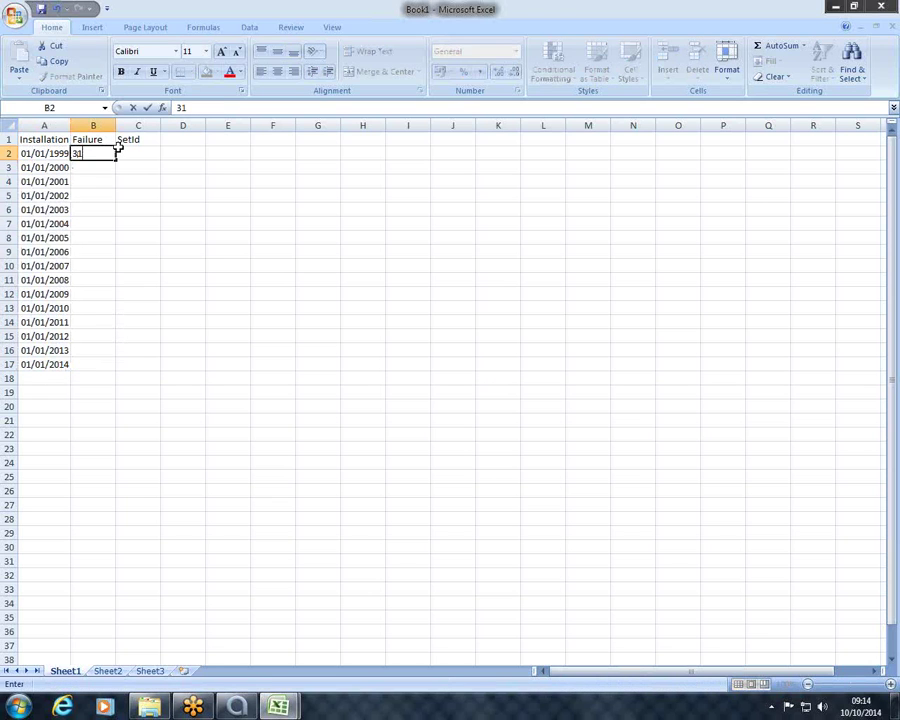
pyautogui.write('/12/1999')
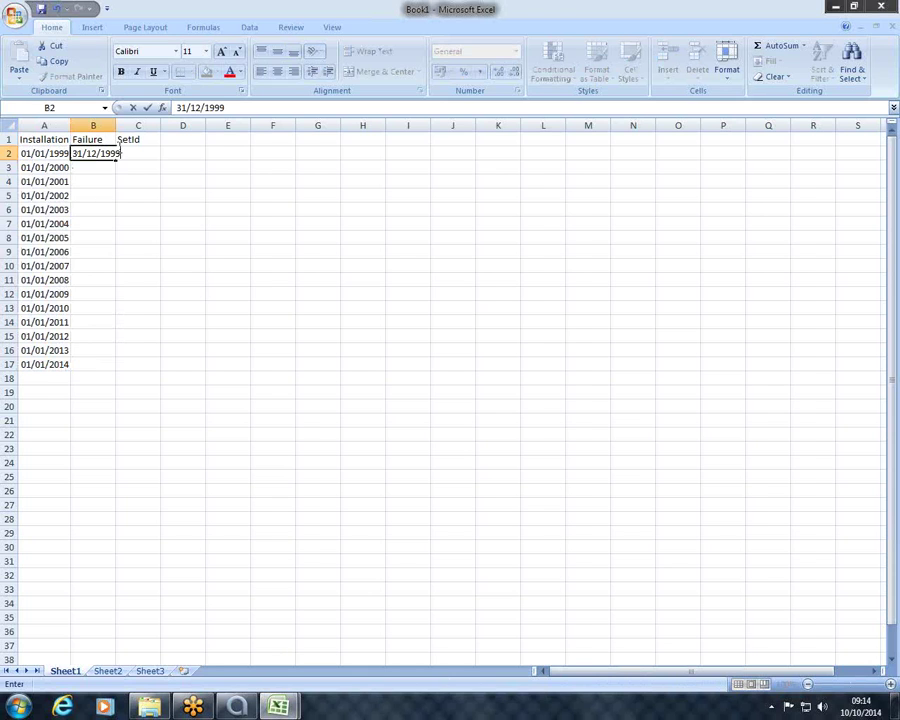
pyautogui.press('Return')
pyautogui.write('31/12/2000')
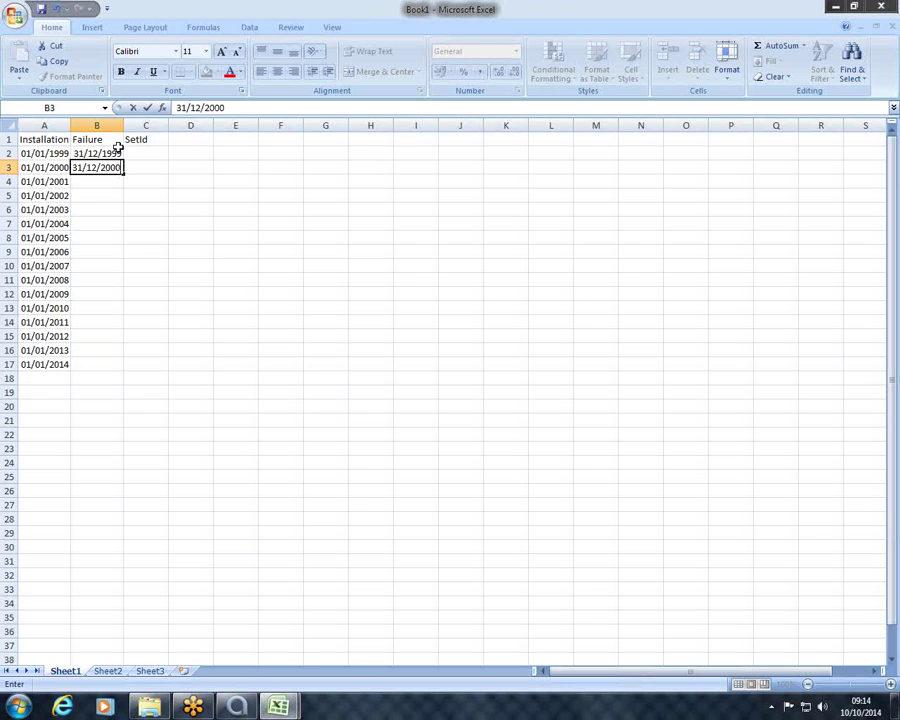
pyautogui.moveTo(212, 268); pyautogui.dragTo(225, 268)
pyautogui.click(100, 155)
pyautogui.moveTo(100, 155); pyautogui.dragTo(106, 373)
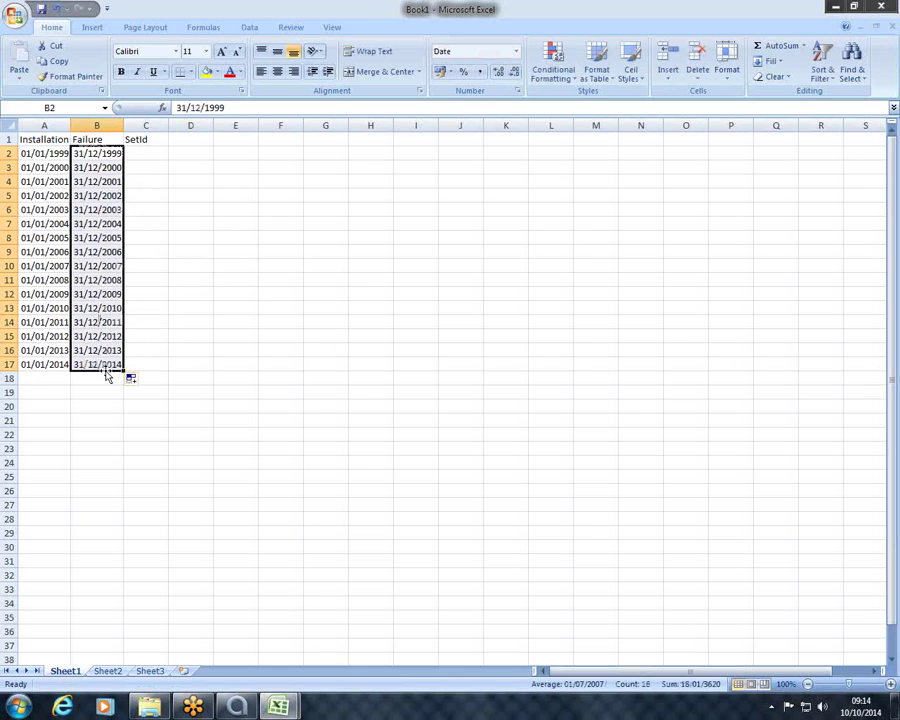
# Step: Enter WeibullSet2 in C2 and copy it down the SetId column to C17
pyautogui.click(147, 152)
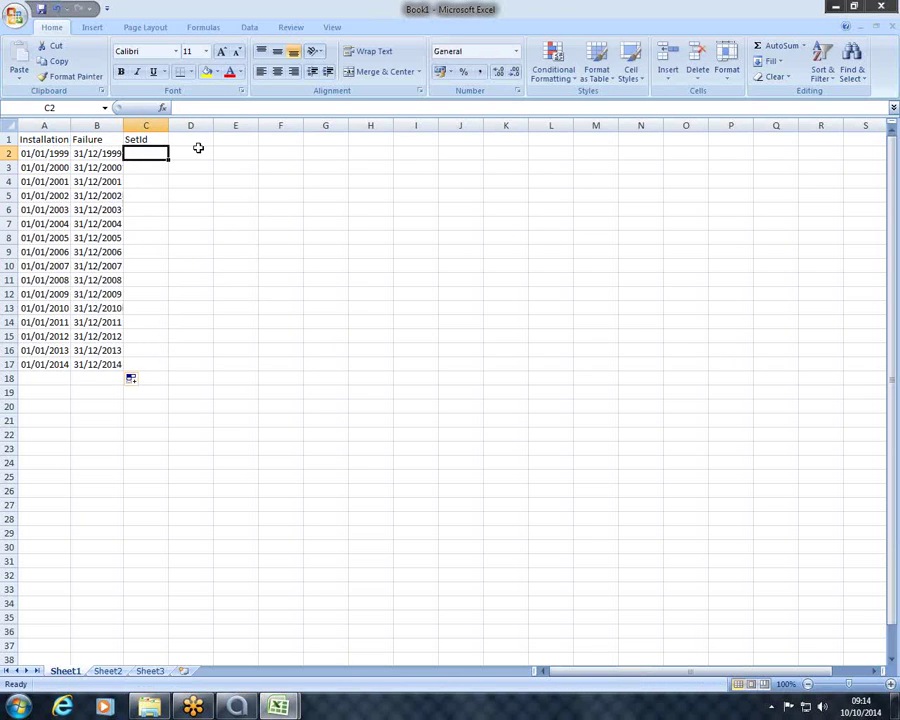
pyautogui.write('Weibull')
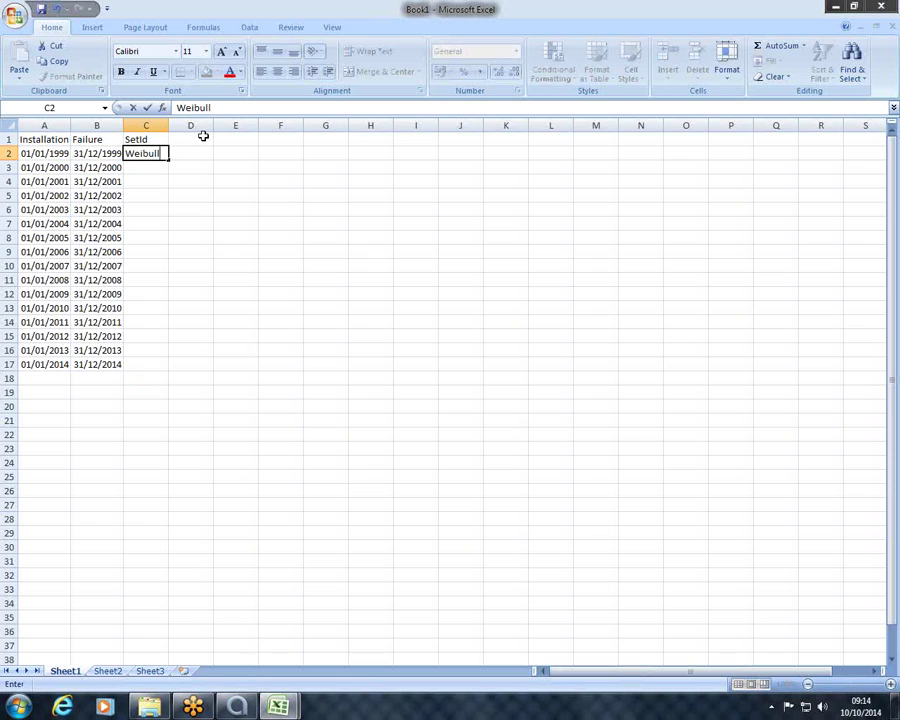
pyautogui.write('Set2')
pyautogui.click(199, 191)
pyautogui.click(161, 151)
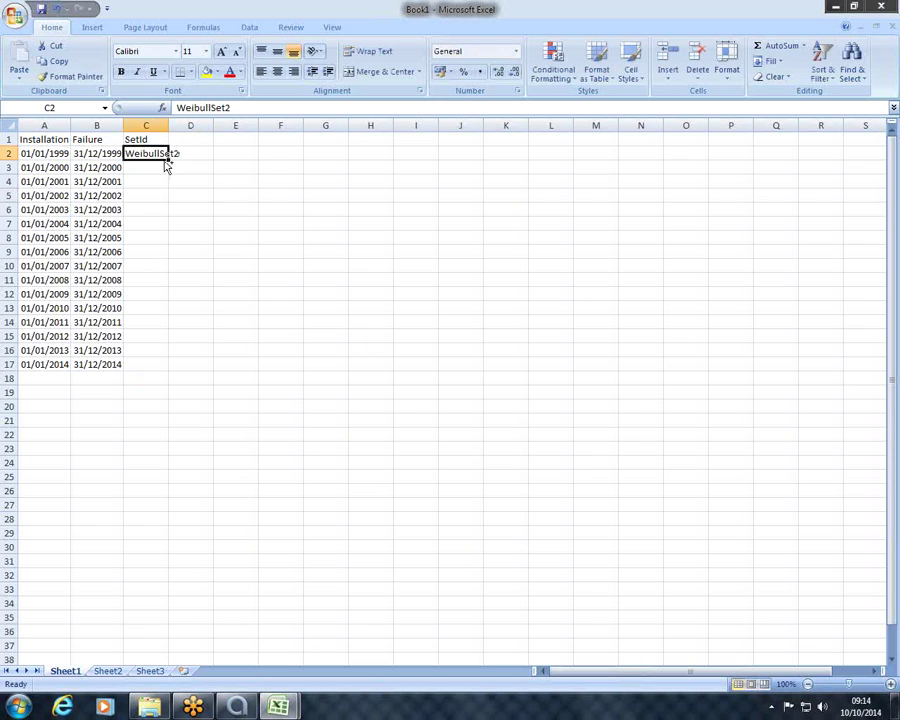
pyautogui.hotkey('ctrl', 'c')
pyautogui.moveTo(157, 165); pyautogui.dragTo(141, 361)
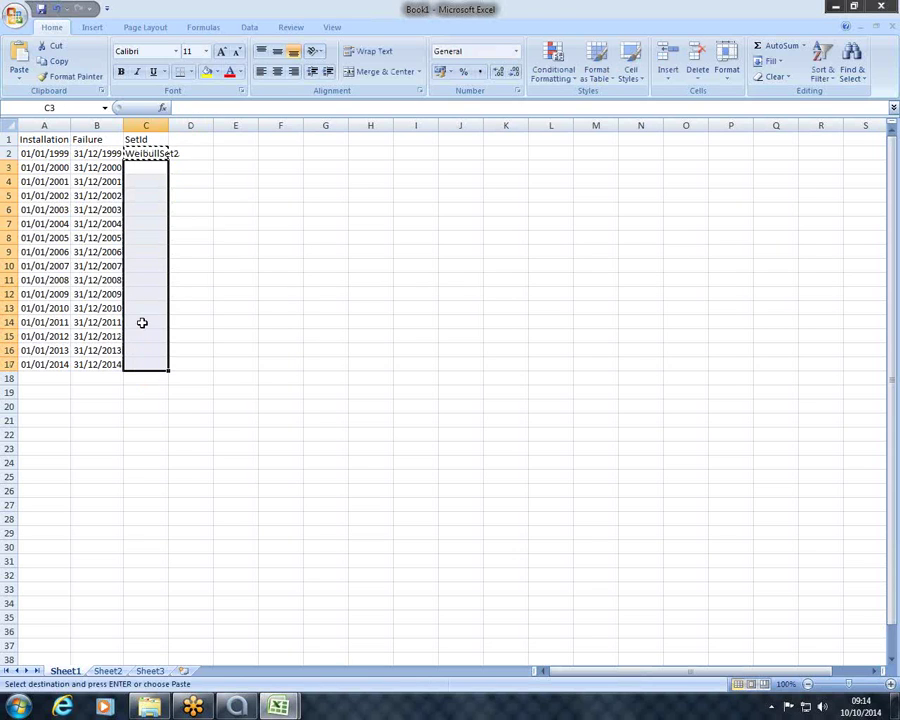
pyautogui.rightClick(141, 321)
pyautogui.click(176, 362)
pyautogui.click(425, 333)
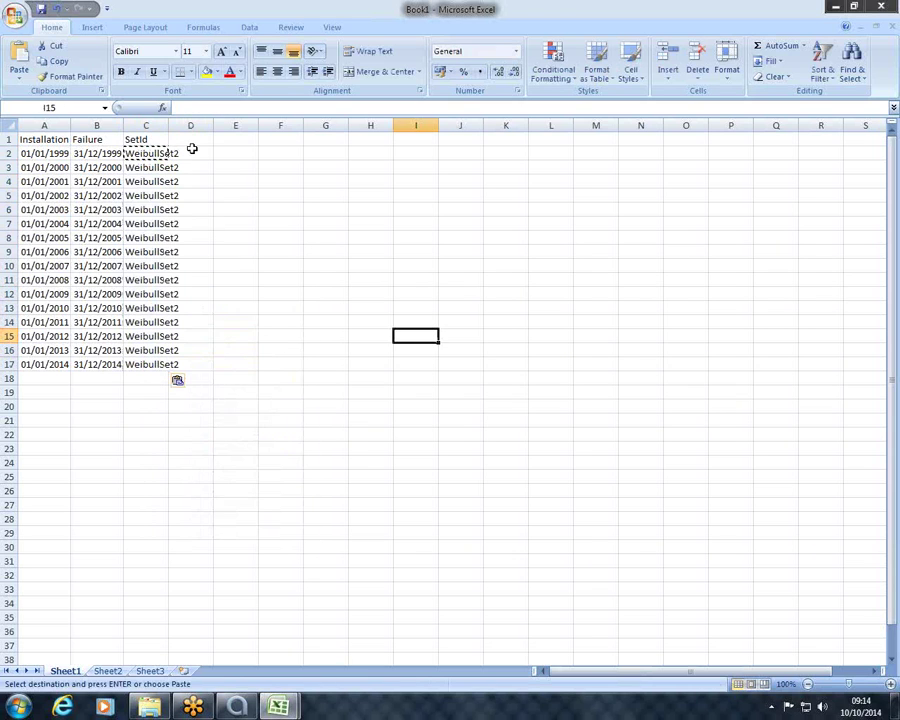
# Step: Save the workbook in My Documents as an Excel Workbook named WS2
pyautogui.click(41, 12)
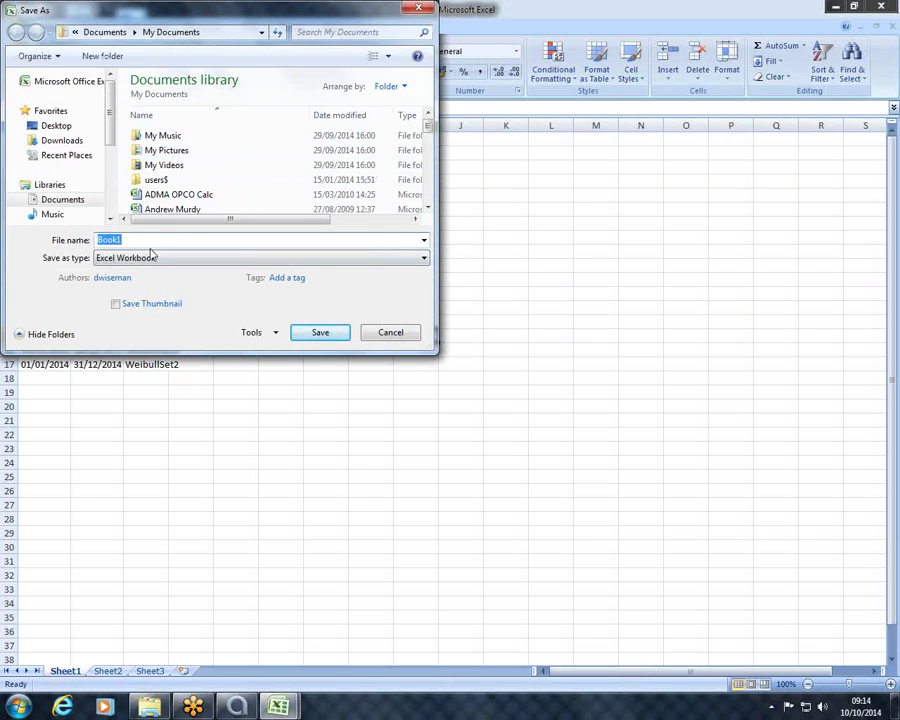
pyautogui.write('Da')
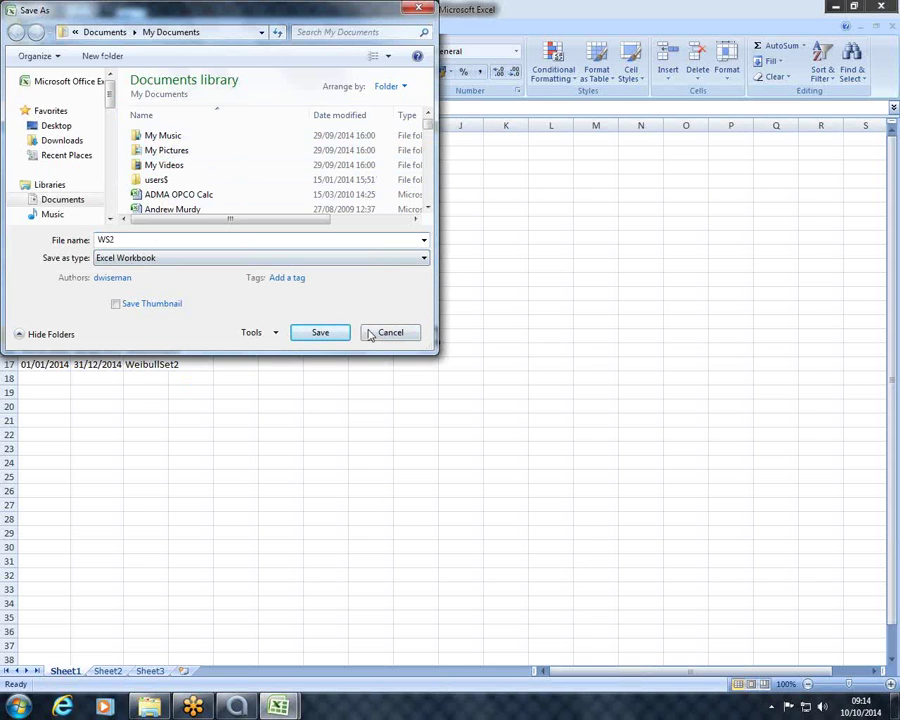
pyautogui.click(320, 334)
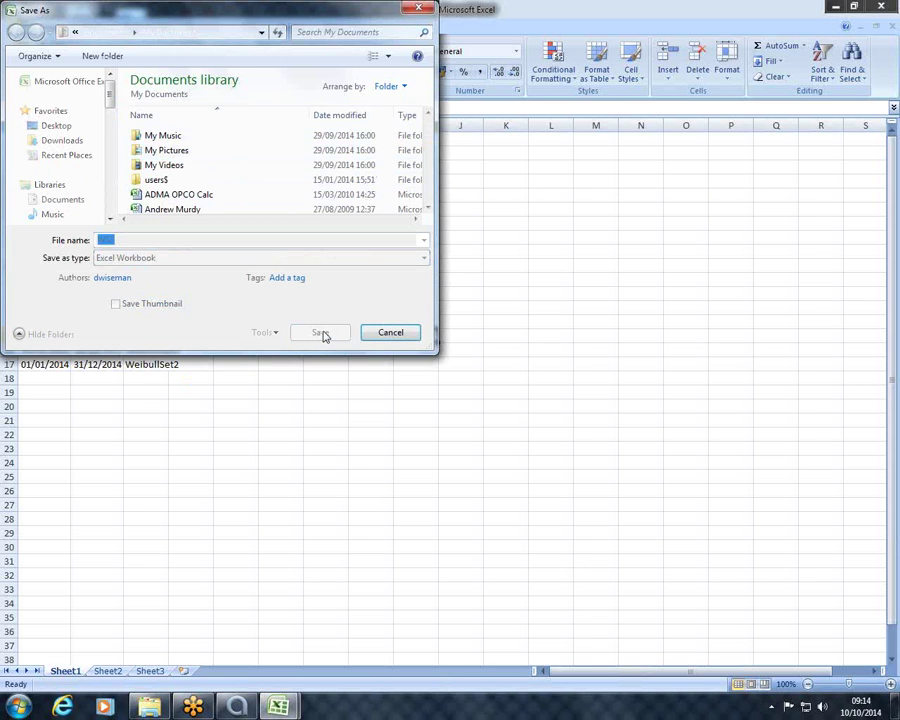
# Step: Close all Excel windows and switch back to Availability Workbench
pyautogui.click(836, 8)
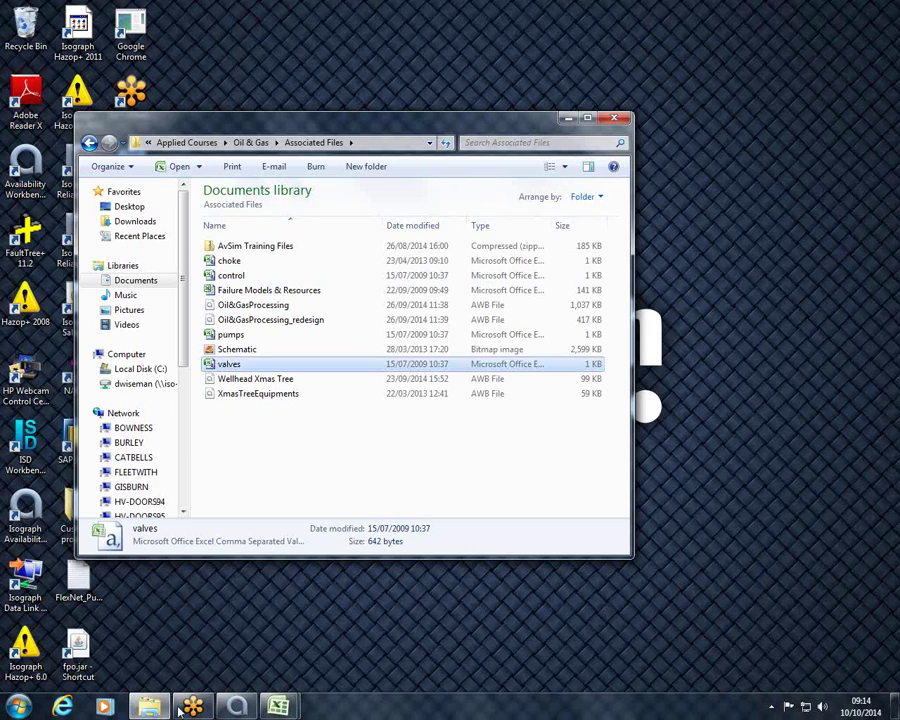
pyautogui.rightClick(277, 708)
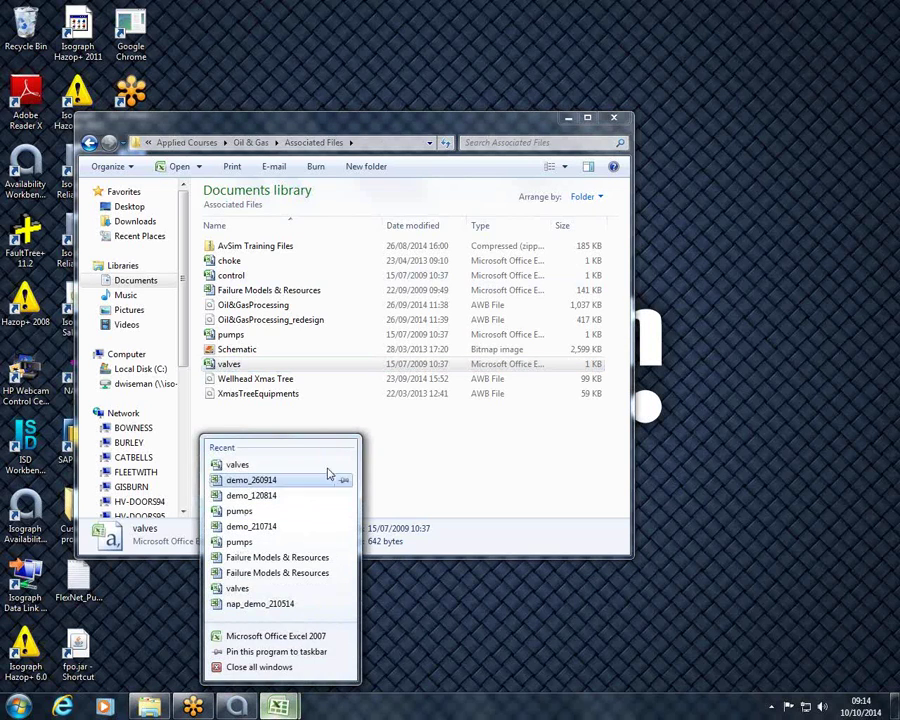
pyautogui.click(271, 664)
pyautogui.click(457, 389)
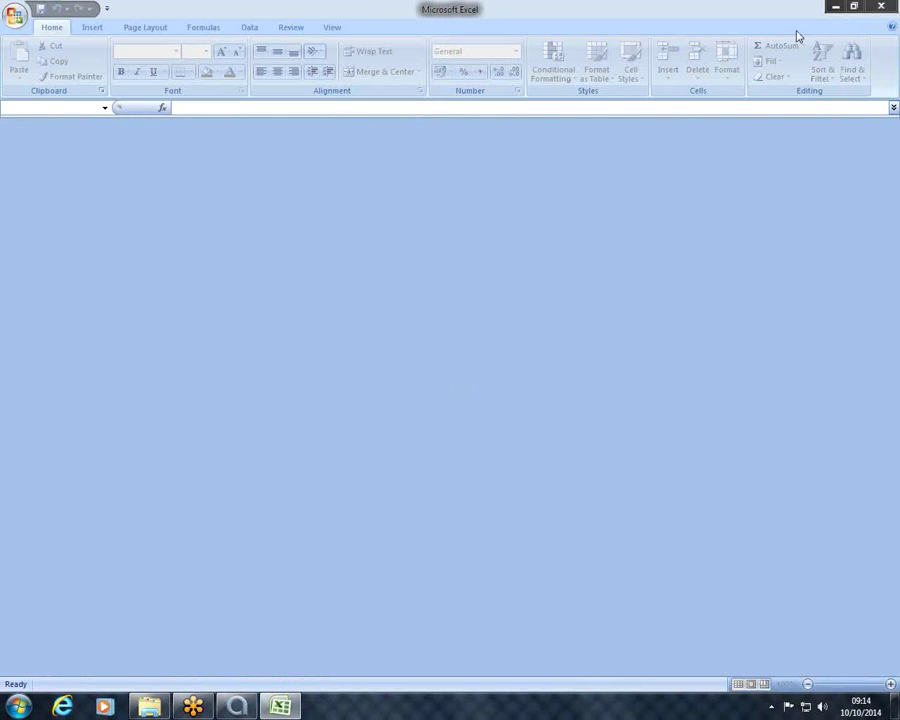
pyautogui.click(870, 12)
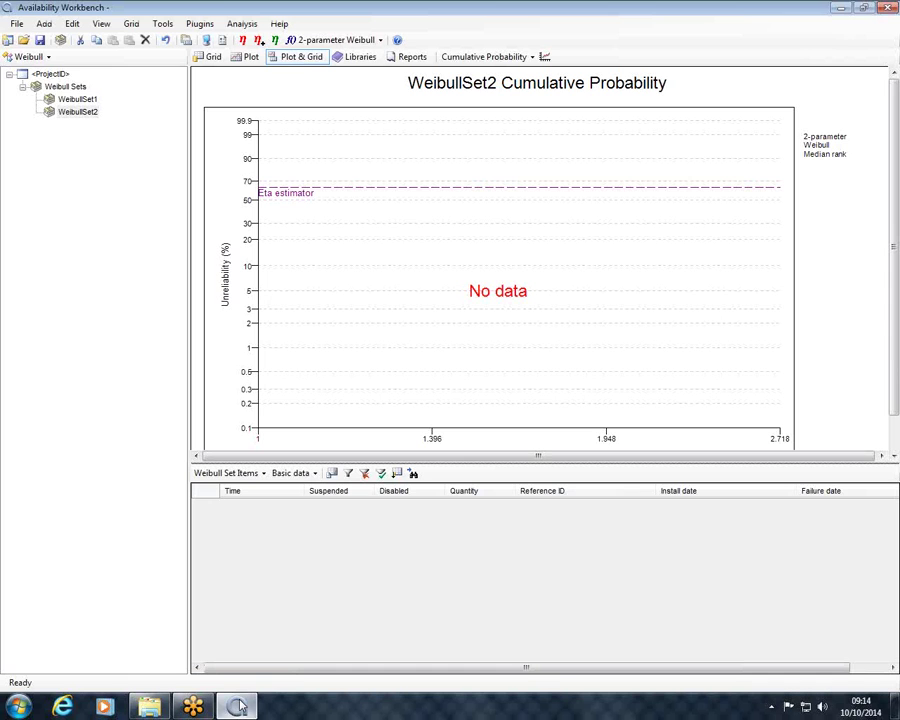
# Step: Start a data import and choose WS2.xlsx from the Documents library as the Excel source file
pyautogui.click(16, 23)
pyautogui.click(62, 239)
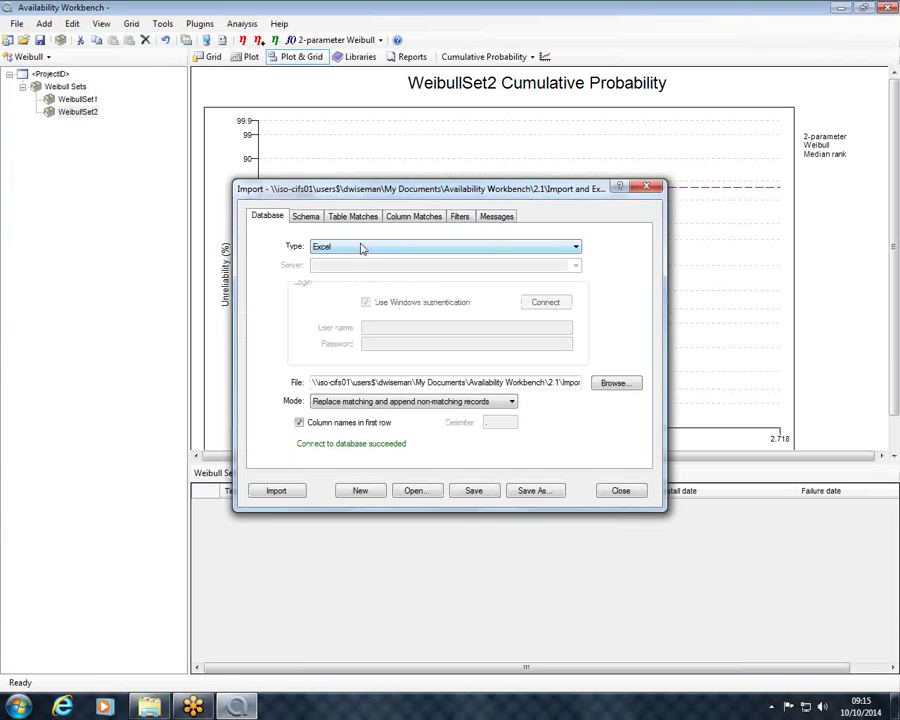
pyautogui.click(630, 389)
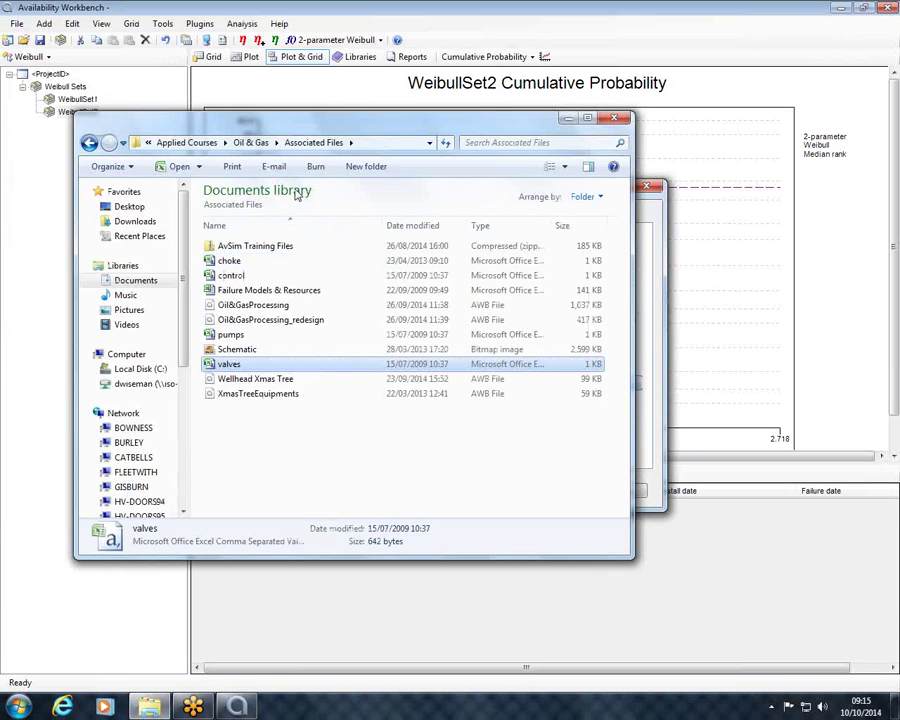
pyautogui.click(127, 281)
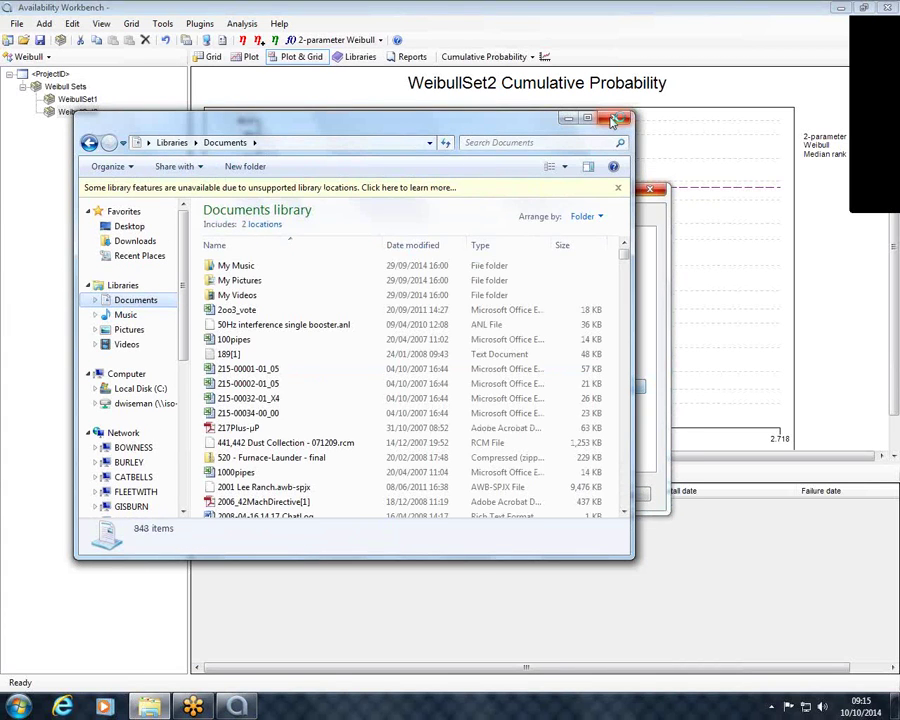
pyautogui.click(612, 121)
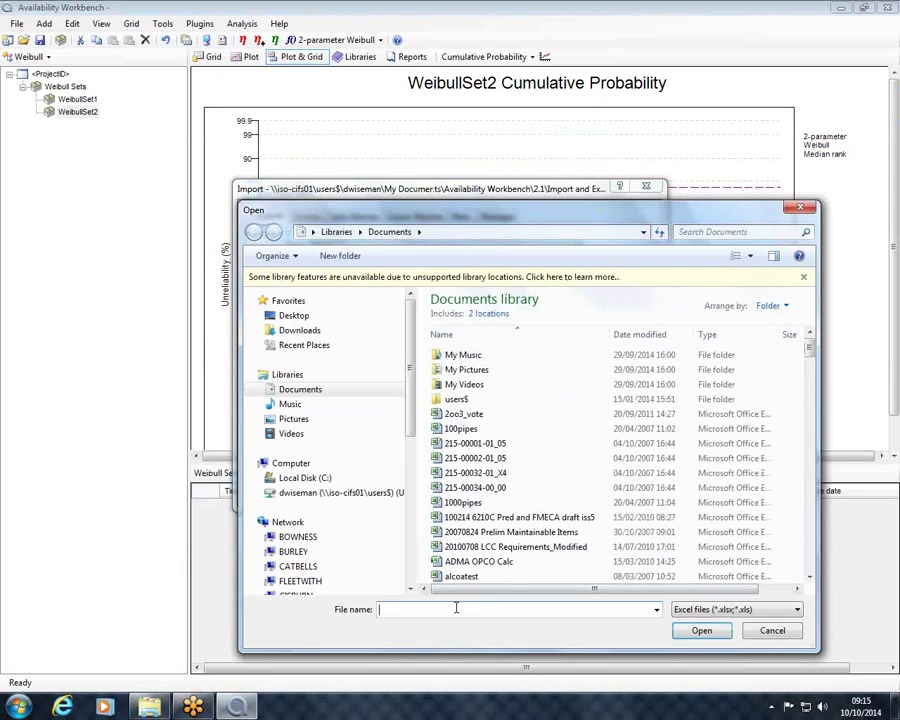
pyautogui.write('ws2')
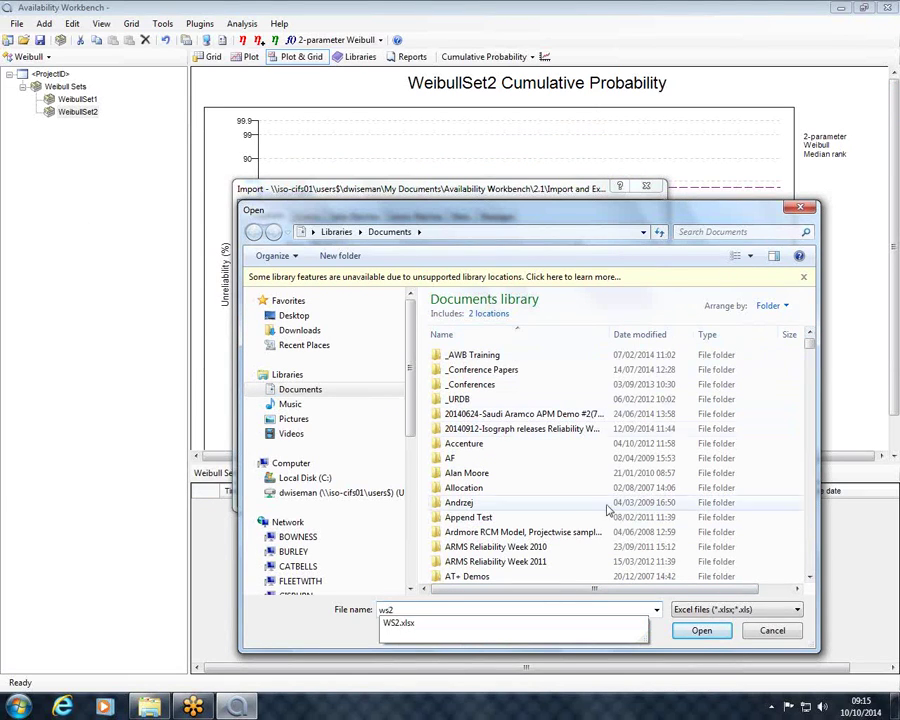
pyautogui.click(408, 623)
pyautogui.press('Return')
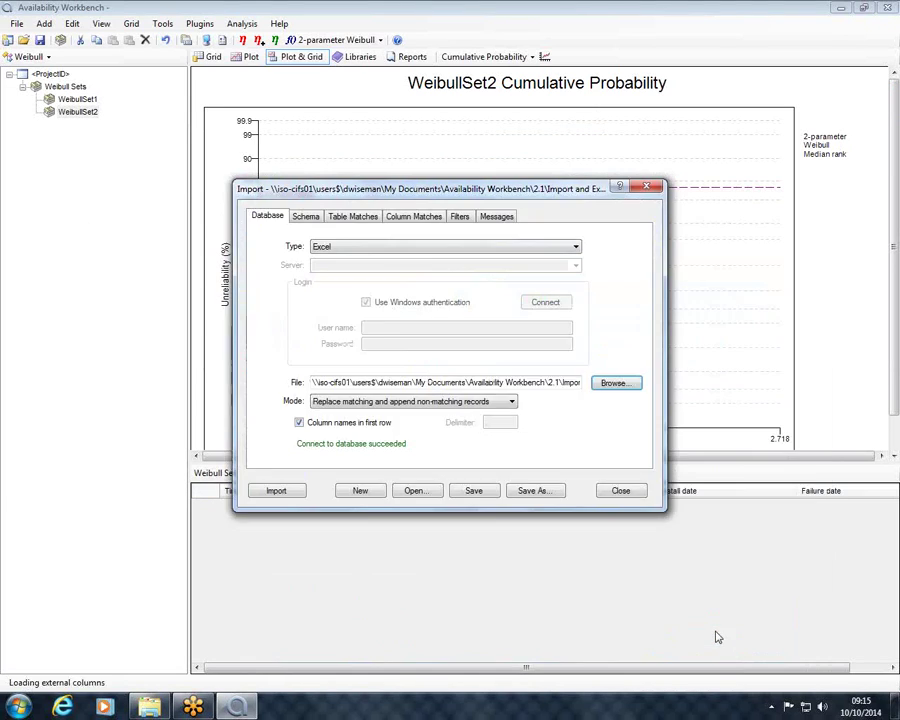
# Step: Match the external table Sheet1$ to the application table WeibullSetItems
pyautogui.click(352, 216)
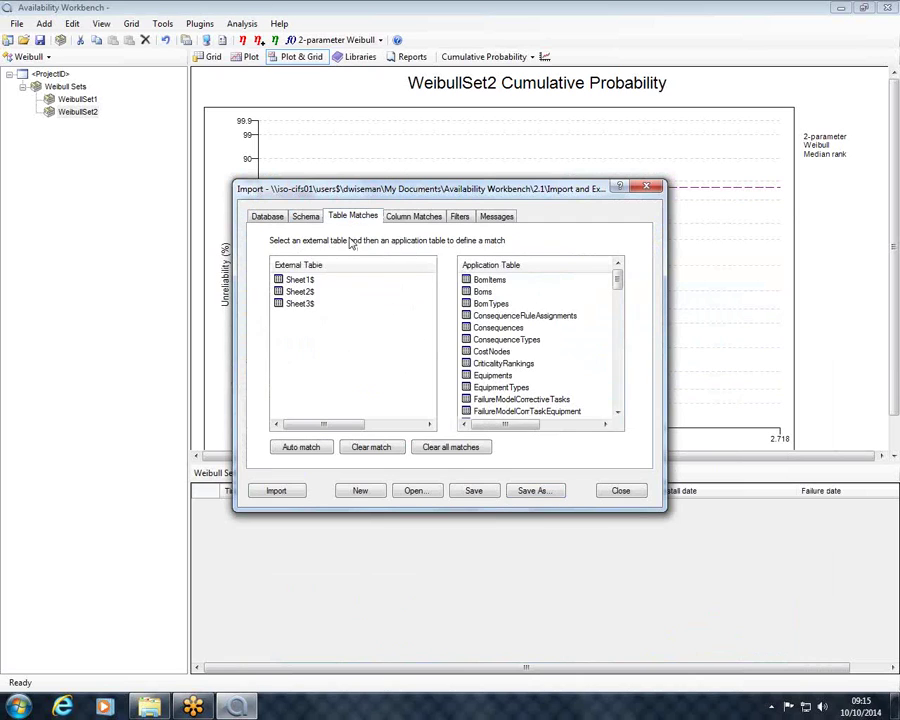
pyautogui.click(298, 279)
pyautogui.moveTo(618, 281); pyautogui.dragTo(618, 394)
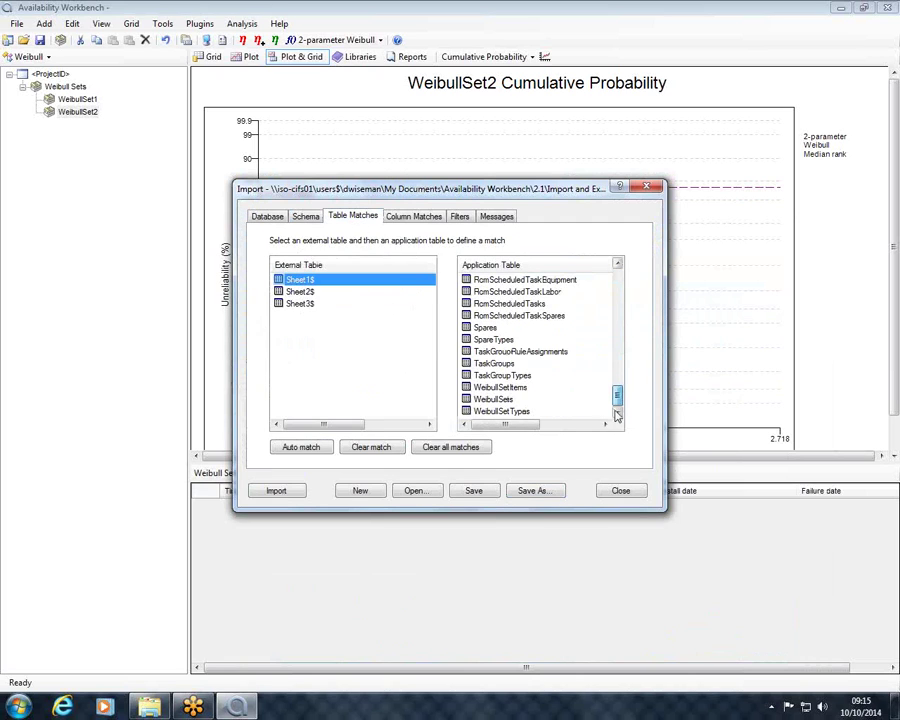
pyautogui.click(519, 388)
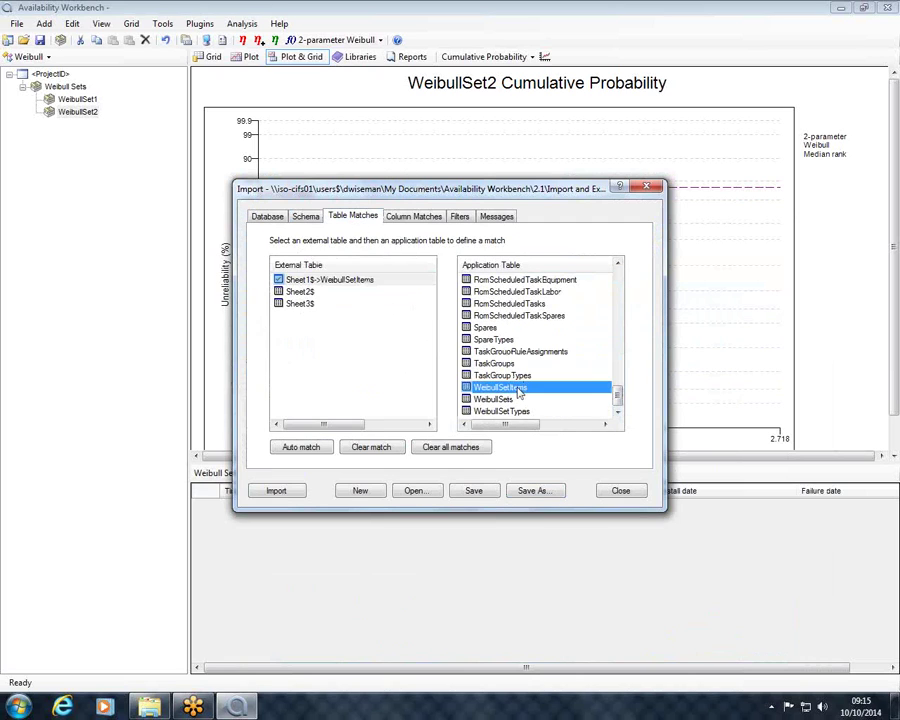
# Step: Match the external columns Failure to FailureDate, Installation to InstallDate and SetId to WeibullSet
pyautogui.click(412, 218)
pyautogui.click(299, 309)
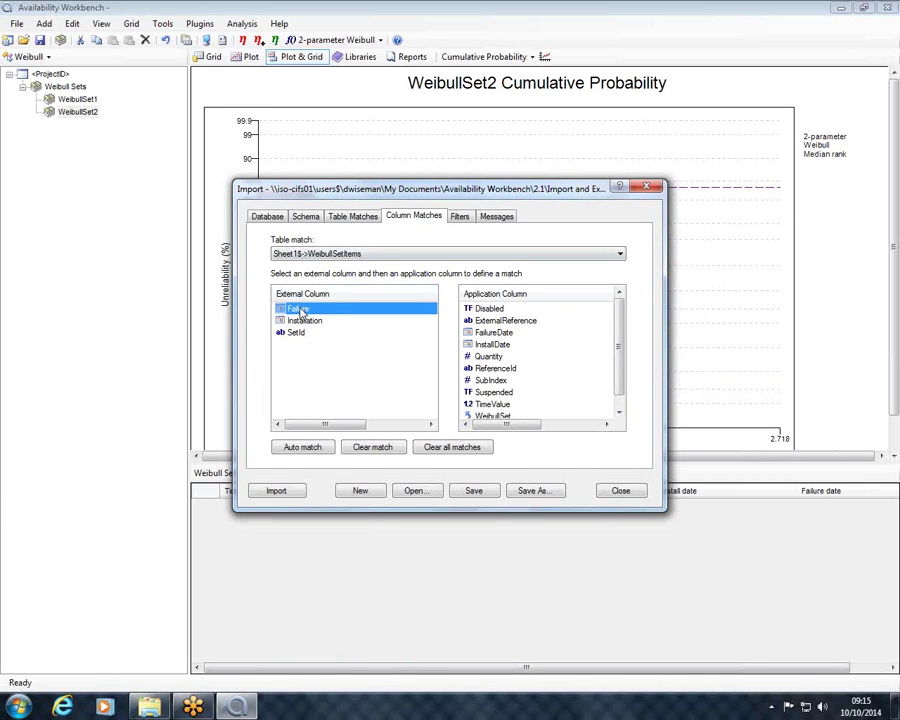
pyautogui.click(492, 332)
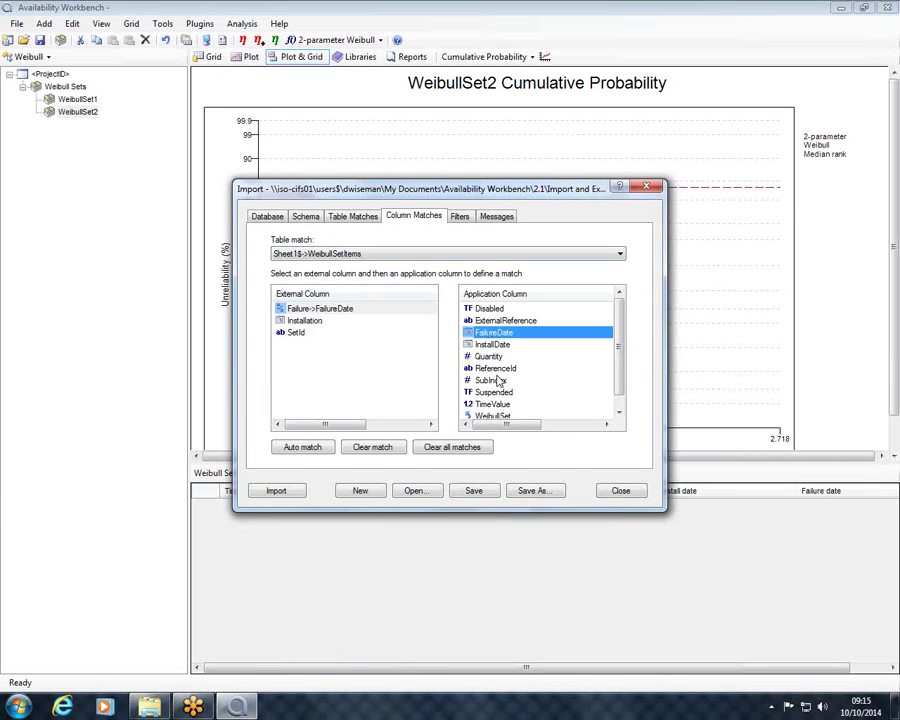
pyautogui.click(305, 321)
pyautogui.click(492, 344)
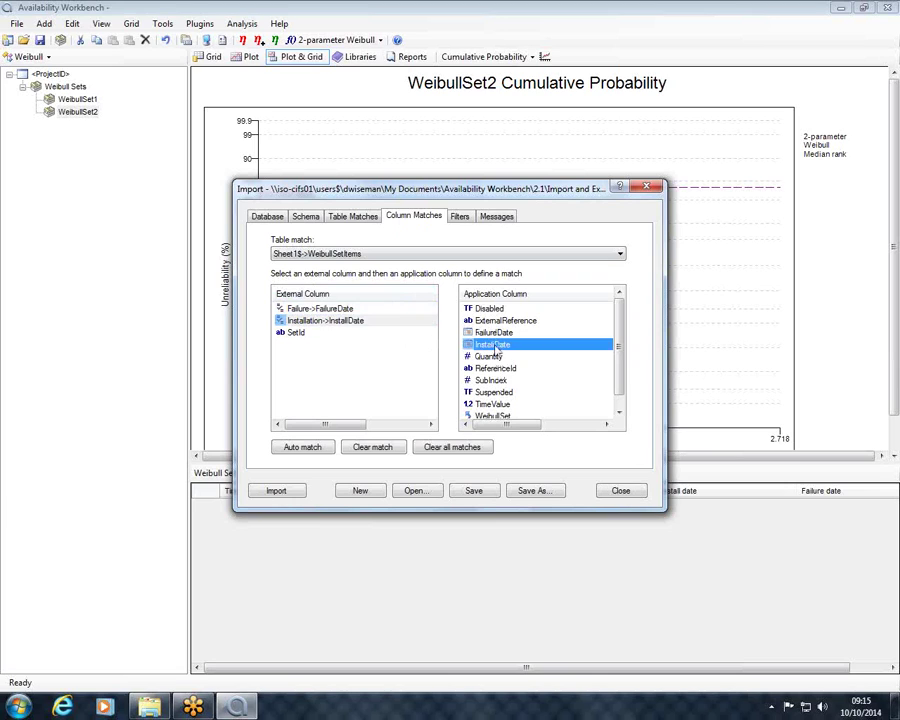
pyautogui.click(296, 338)
pyautogui.moveTo(620, 372); pyautogui.dragTo(620, 400)
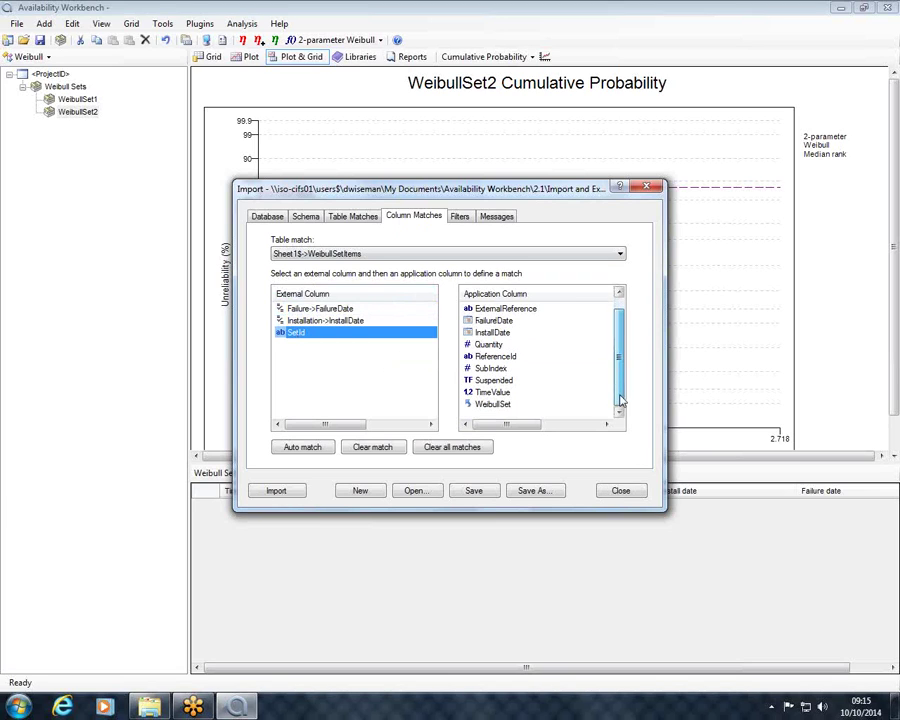
pyautogui.click(495, 404)
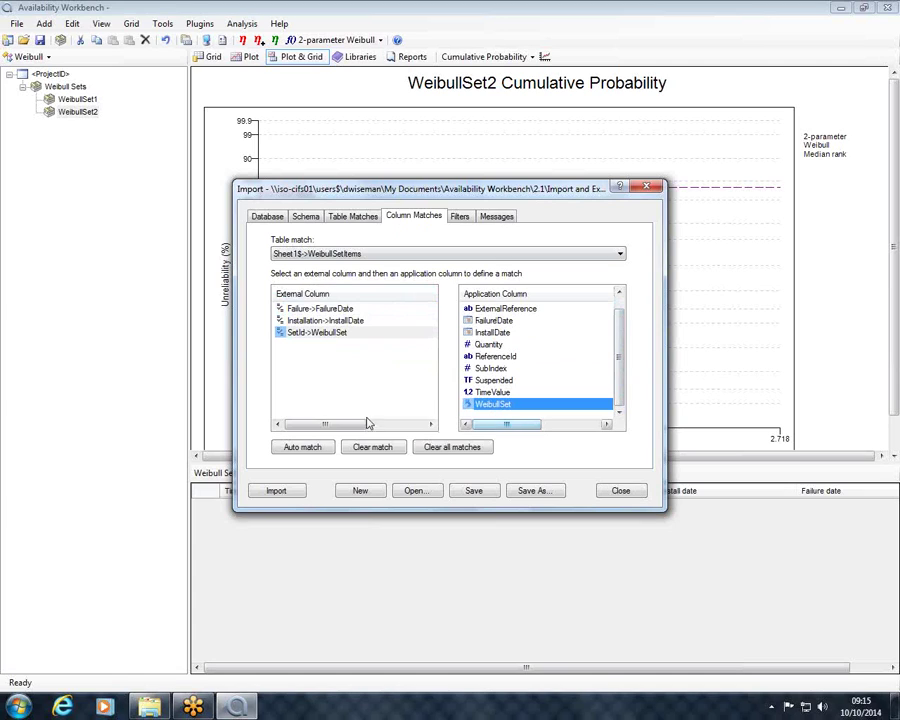
# Step: Try to import the matched data and close the import without saving its settings
pyautogui.click(278, 491)
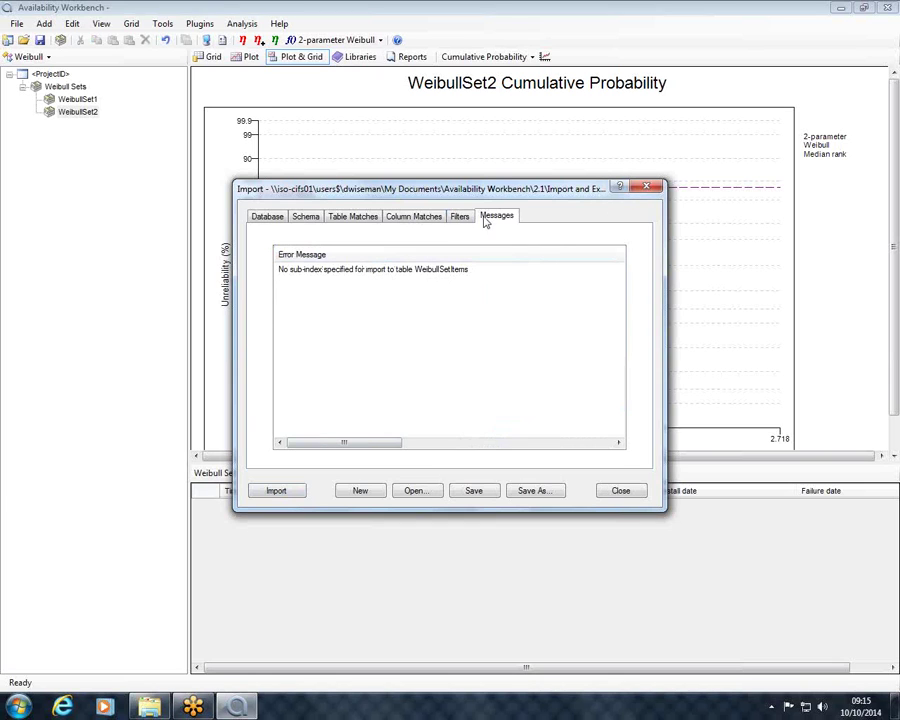
pyautogui.click(646, 186)
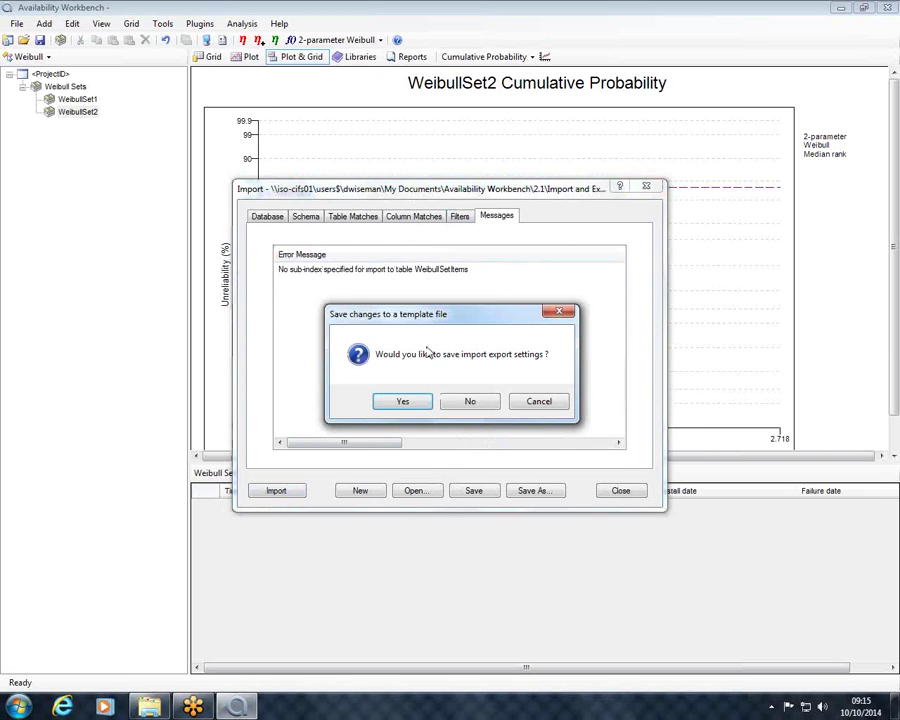
pyautogui.click(470, 401)
# Step: Set WeibullSet2's life calculation method to Method 2 - F/S date (n) - install date (n)
pyautogui.doubleClick(78, 111)
pyautogui.click(328, 251)
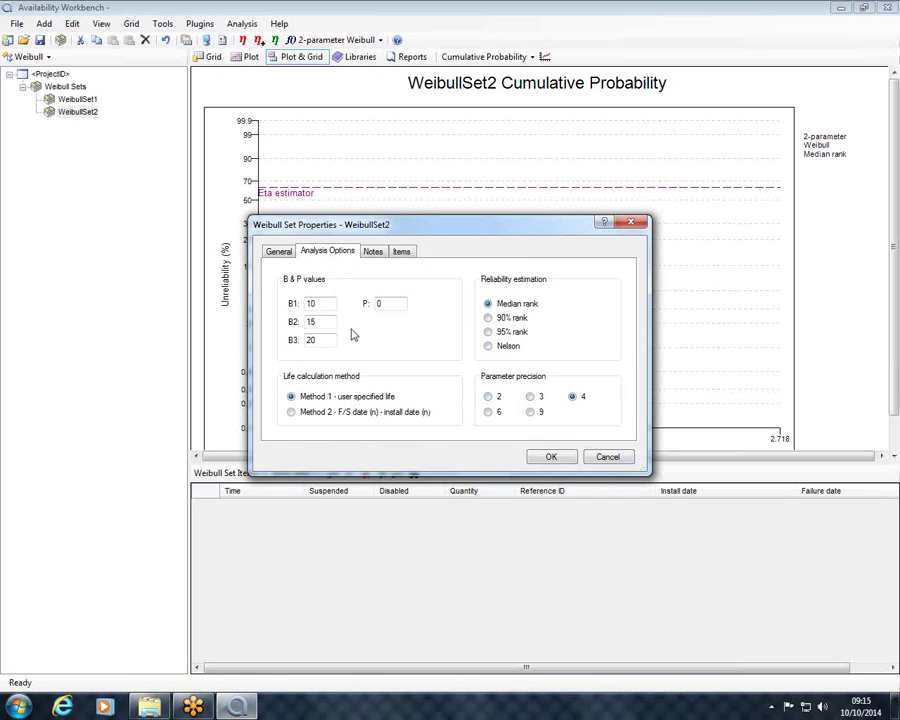
pyautogui.click(296, 412)
pyautogui.click(533, 457)
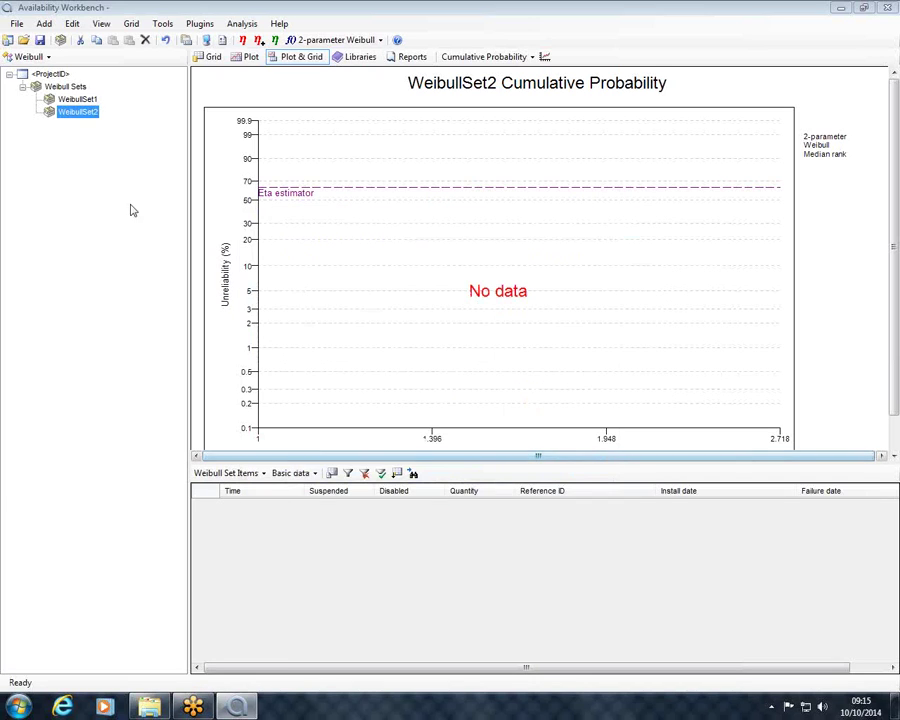
# Step: Sort the Documents library by date modified and open the WS2 workbook in Excel
pyautogui.click(149, 707)
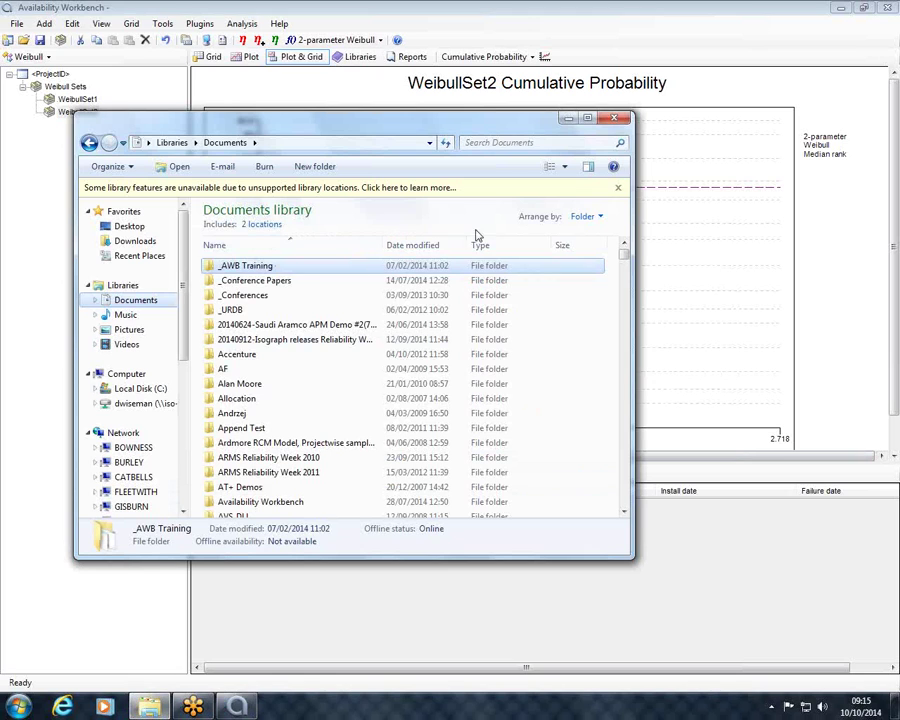
pyautogui.click(430, 245)
pyautogui.moveTo(624, 258); pyautogui.dragTo(622, 246)
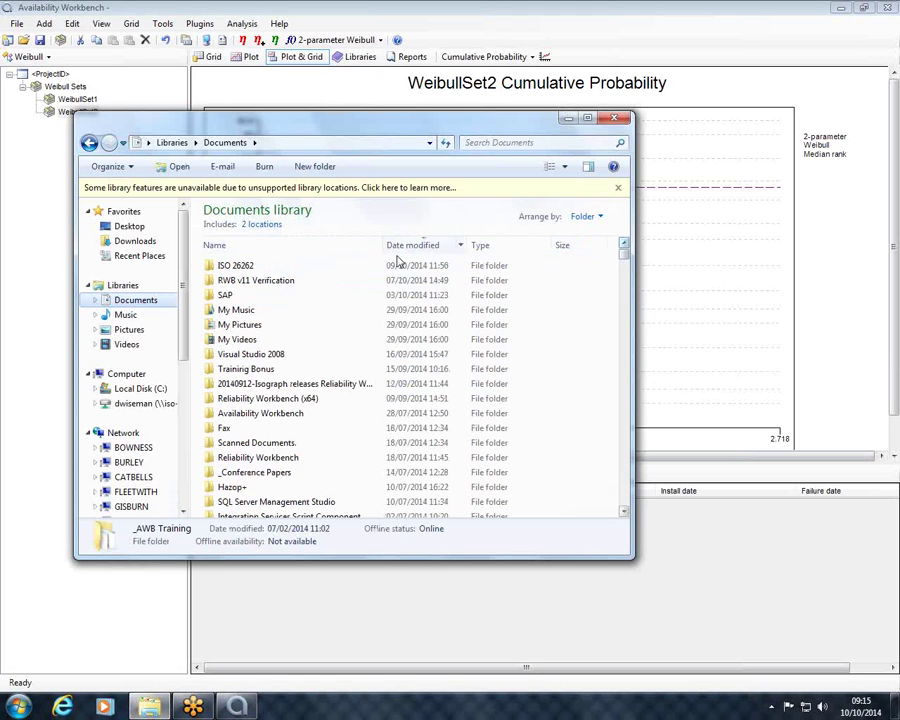
pyautogui.click(301, 446)
pyautogui.write('ws')
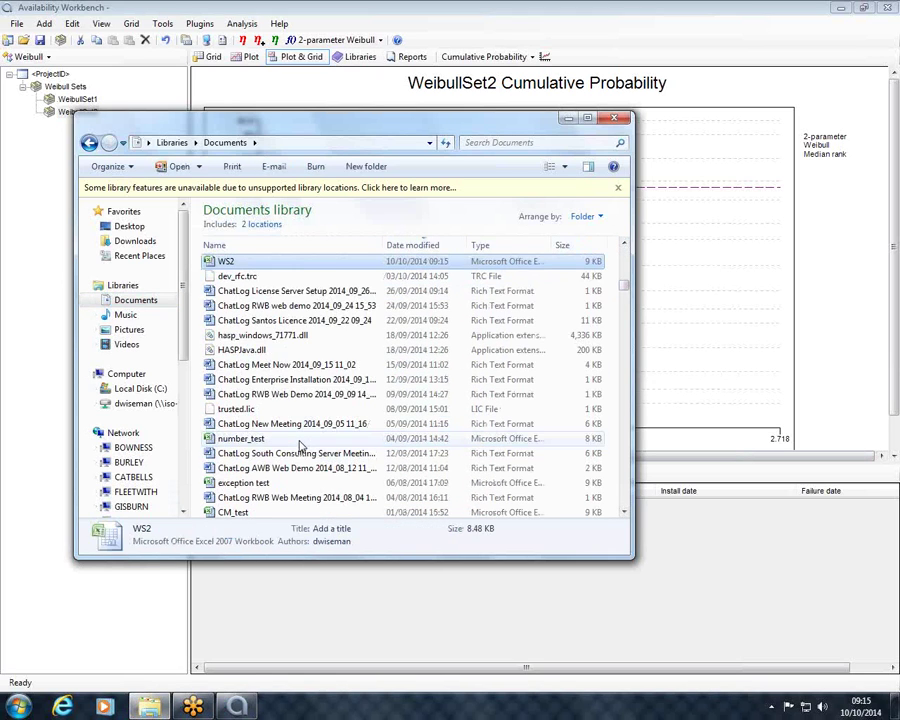
pyautogui.doubleClick(226, 260)
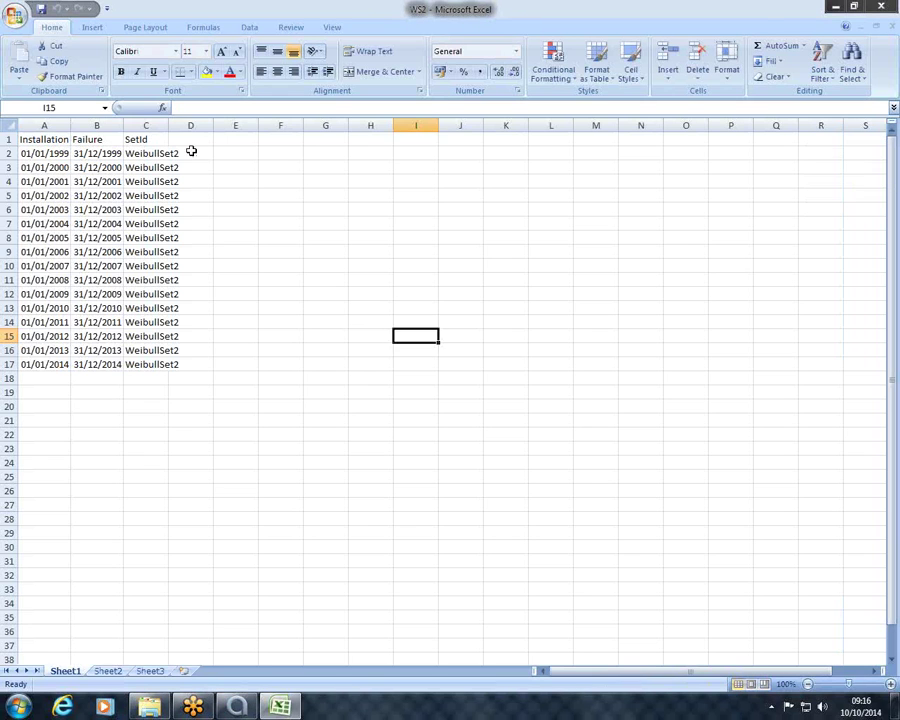
# Step: Head column D with SI and enter 0 and 1 in the two cells below it
pyautogui.click(210, 141)
pyautogui.write('S')
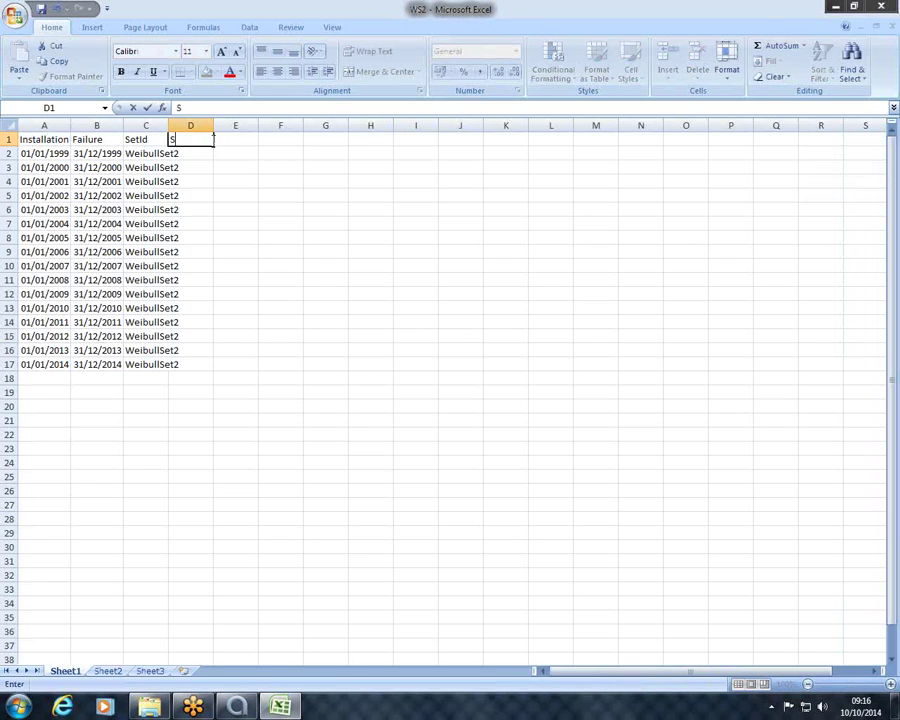
pyautogui.write('I')
pyautogui.press('Return')
pyautogui.write('0')
pyautogui.press('Return')
pyautogui.write('1')
# Step: Extend the SI number series down to row 17, and save and close the workbook
pyautogui.click(262, 166)
pyautogui.moveTo(181, 152); pyautogui.dragTo(205, 368)
pyautogui.click(40, 9)
pyautogui.click(877, 8)
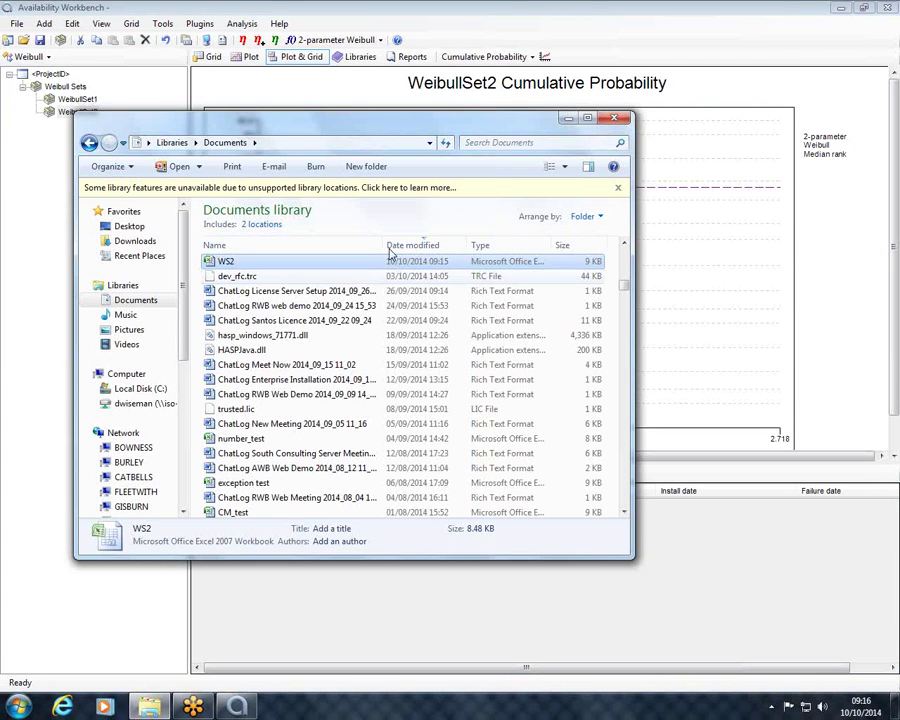
# Step: Return to Availability Workbench and start a data import with WS2.xlsx as the Excel source file
pyautogui.doubleClick(390, 258)
pyautogui.click(17, 23)
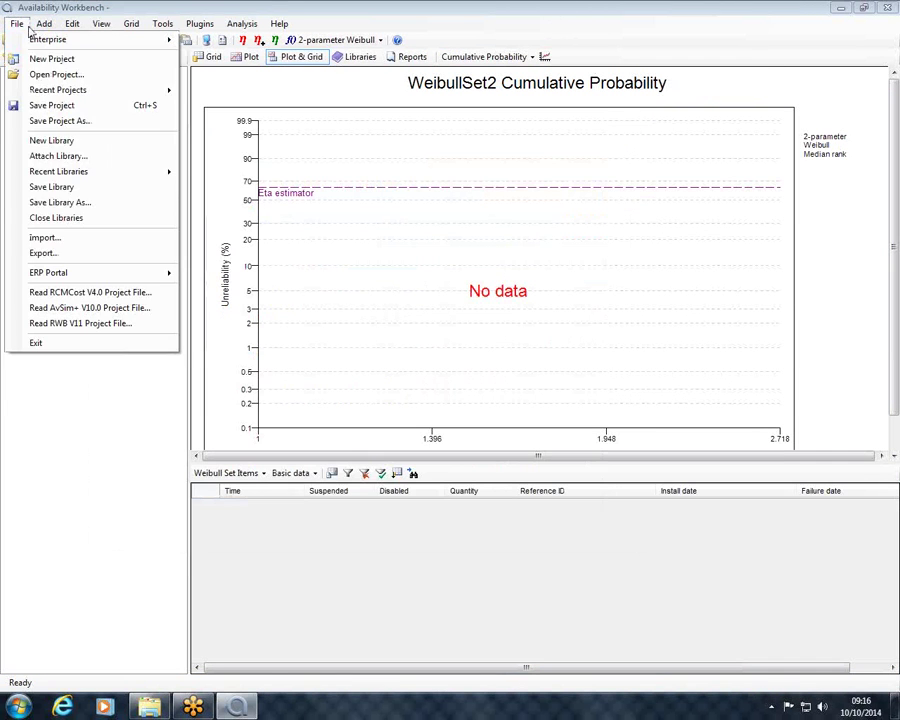
pyautogui.click(60, 236)
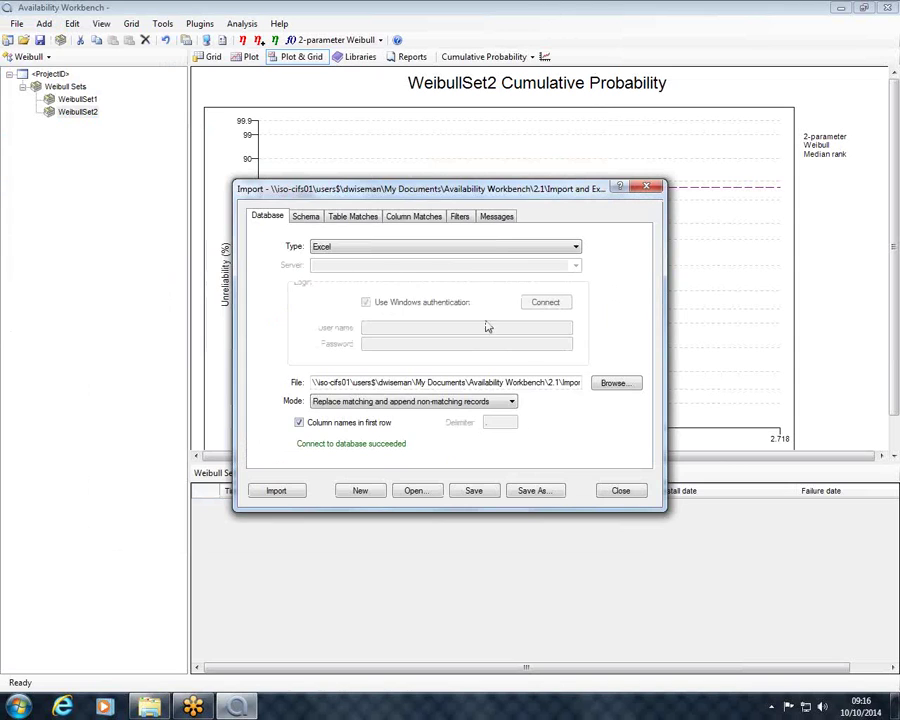
pyautogui.click(614, 383)
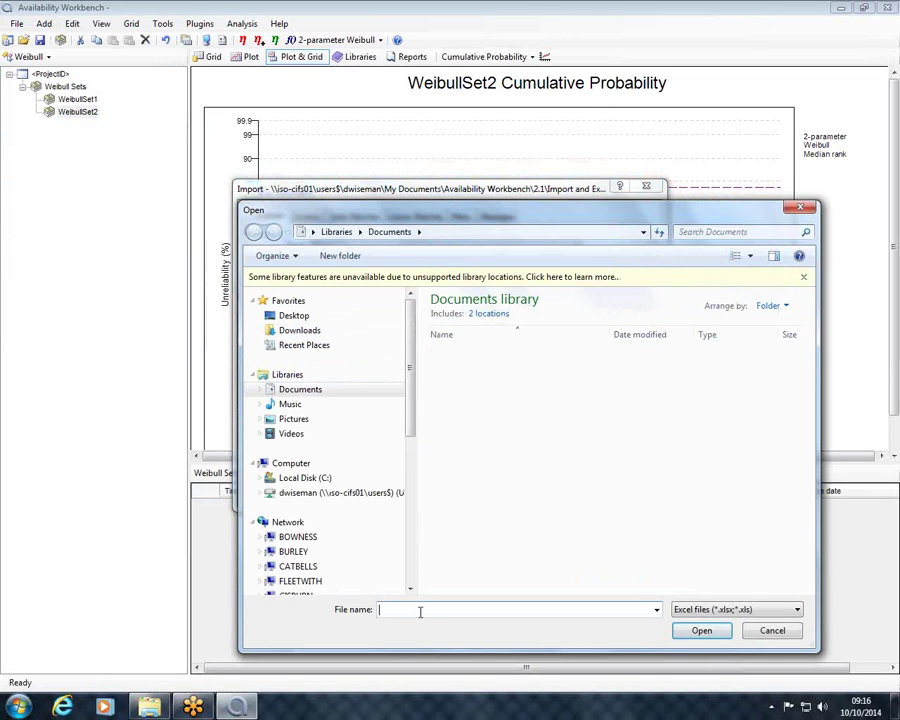
pyautogui.write('ws2')
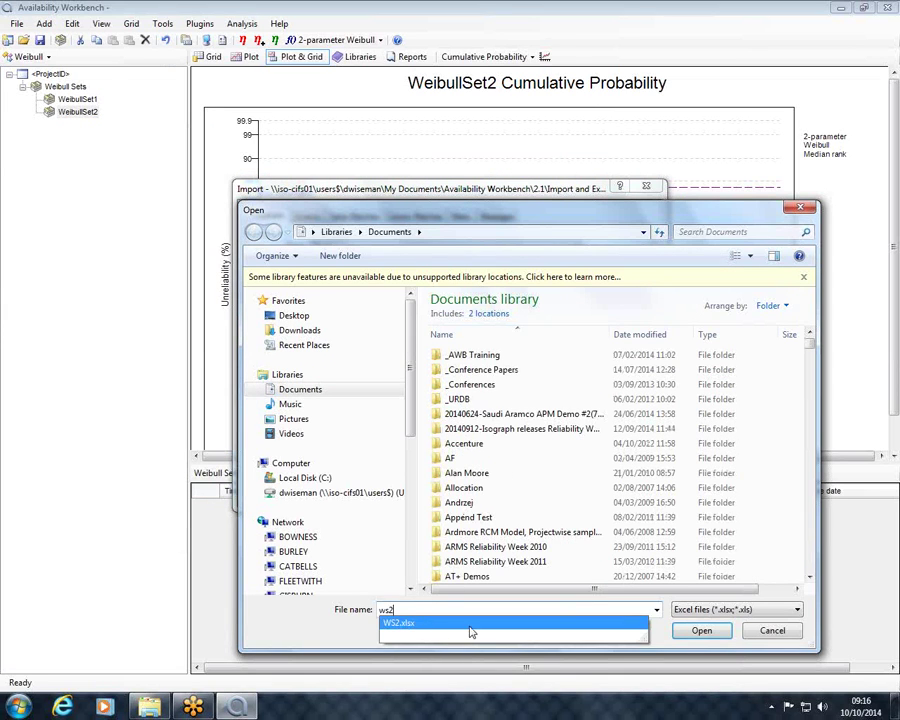
pyautogui.click(470, 680)
pyautogui.click(674, 631)
# Step: Match the external table Sheet1$ to the WeibullSetItems application table
pyautogui.click(330, 217)
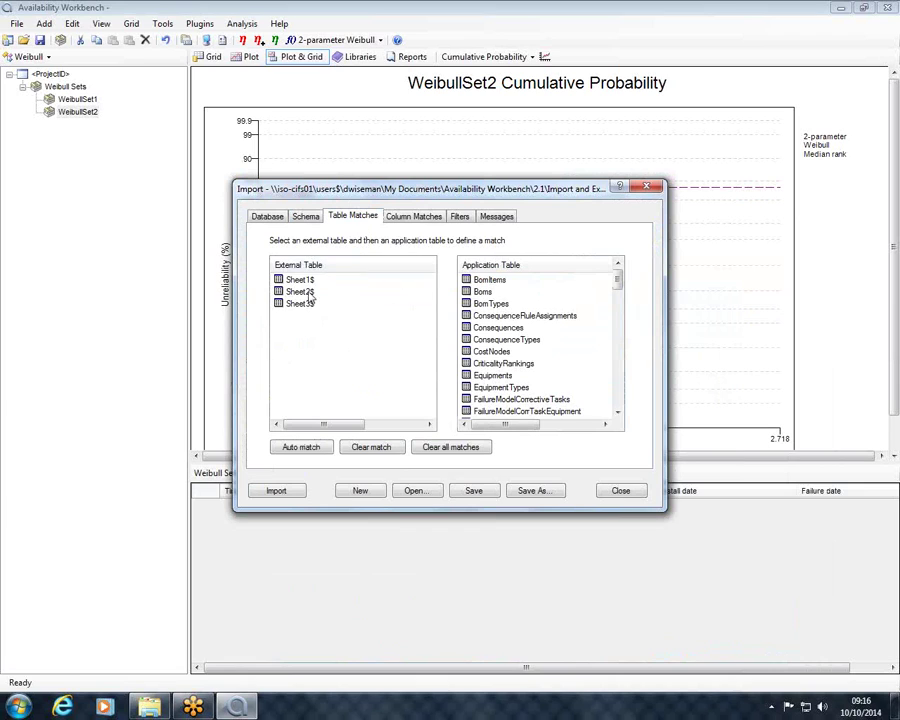
pyautogui.click(300, 280)
pyautogui.moveTo(618, 281); pyautogui.dragTo(617, 404)
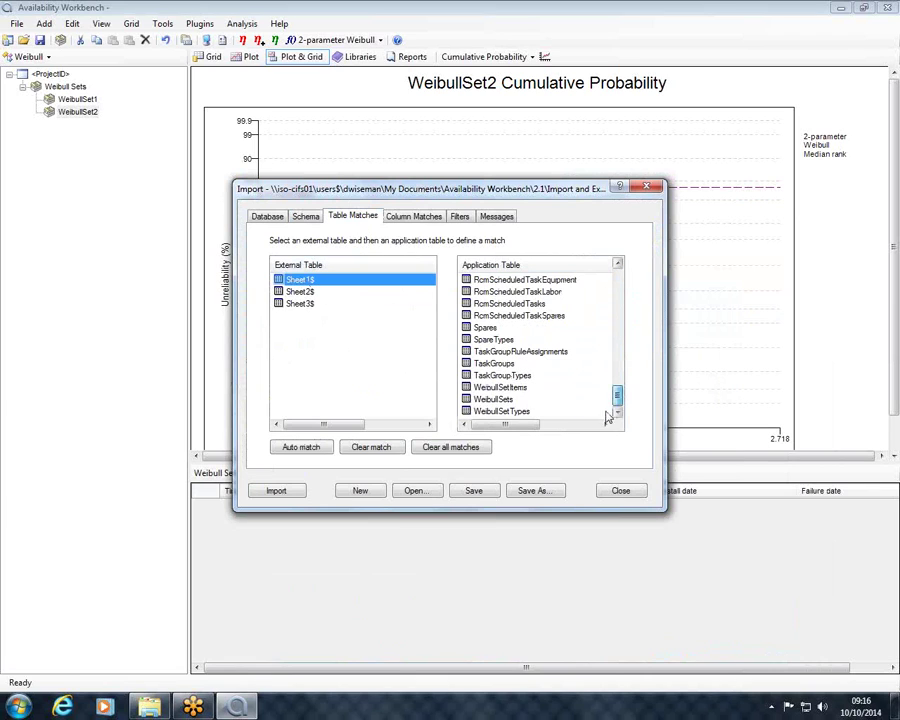
pyautogui.click(492, 399)
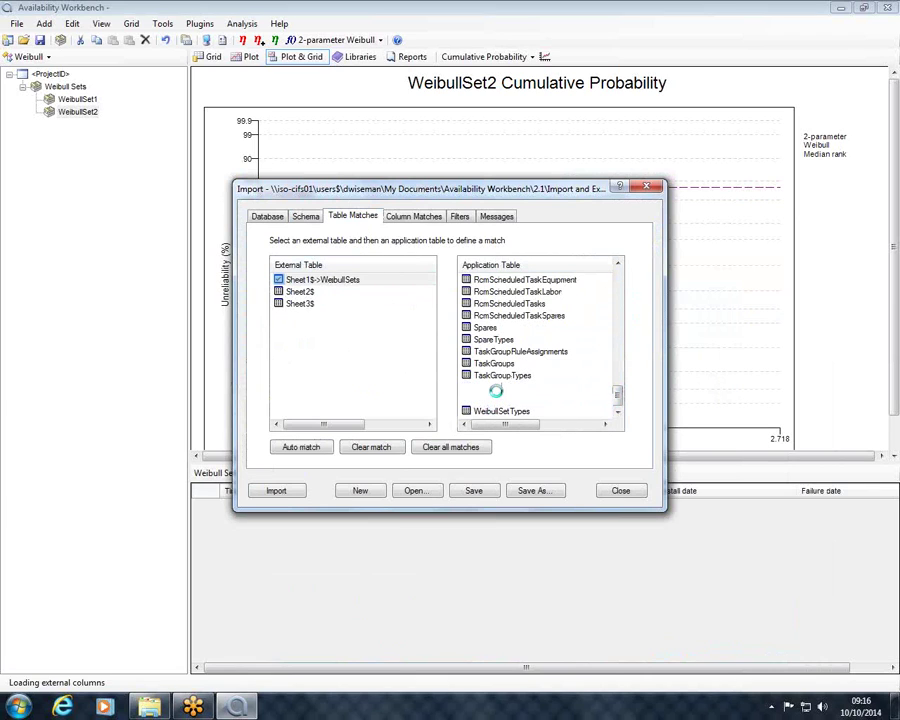
# Step: Match Failure to FailureDate, Installation to InstallDate, SetId to WeibullSet and SI to SubIndex
pyautogui.click(414, 217)
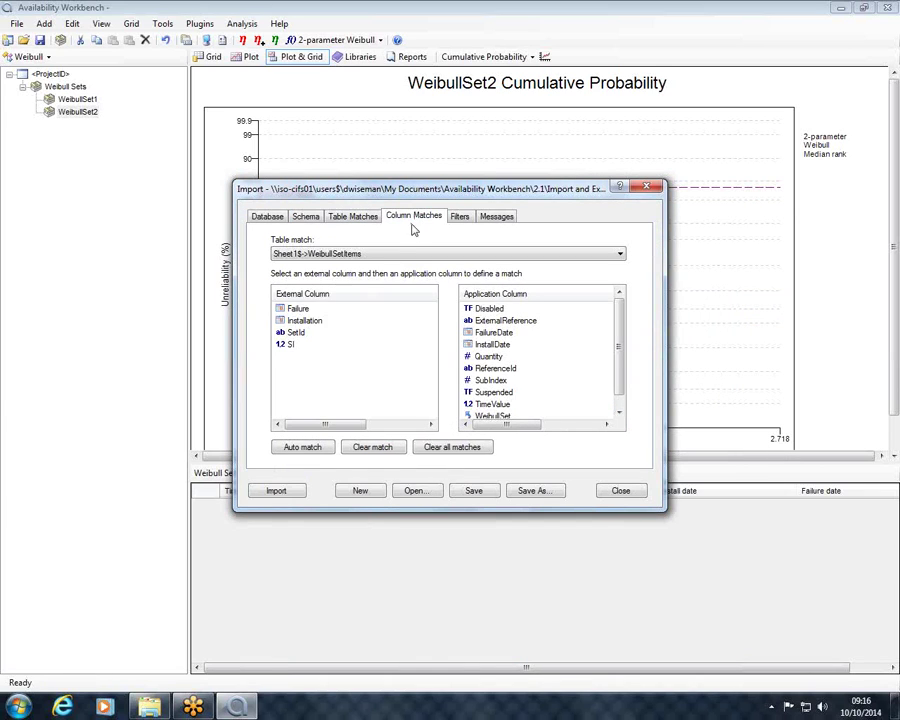
pyautogui.click(300, 309)
pyautogui.click(493, 332)
pyautogui.click(304, 320)
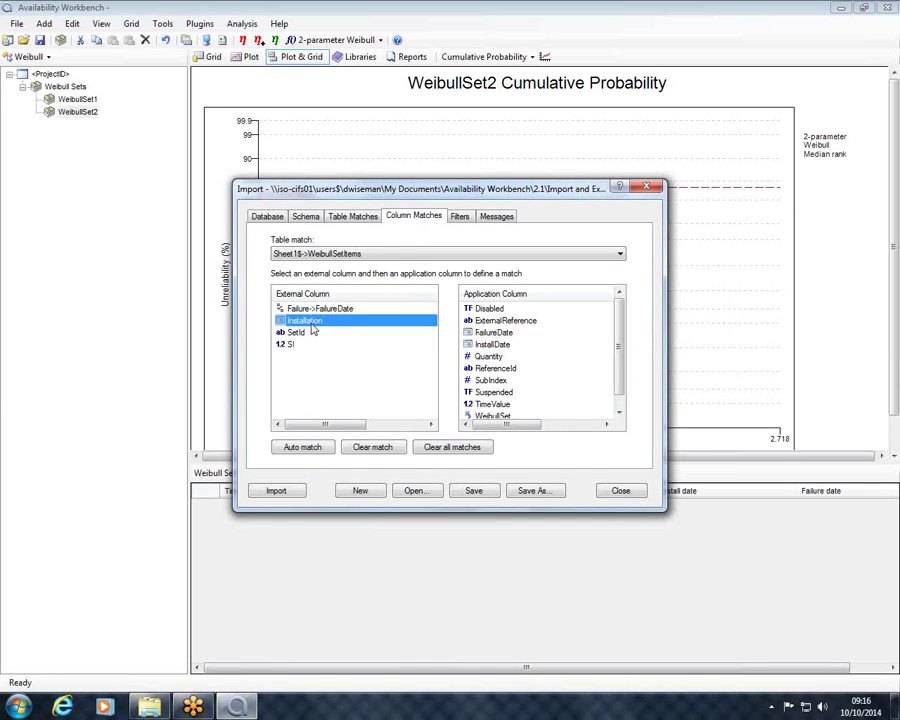
pyautogui.click(492, 344)
pyautogui.click(296, 332)
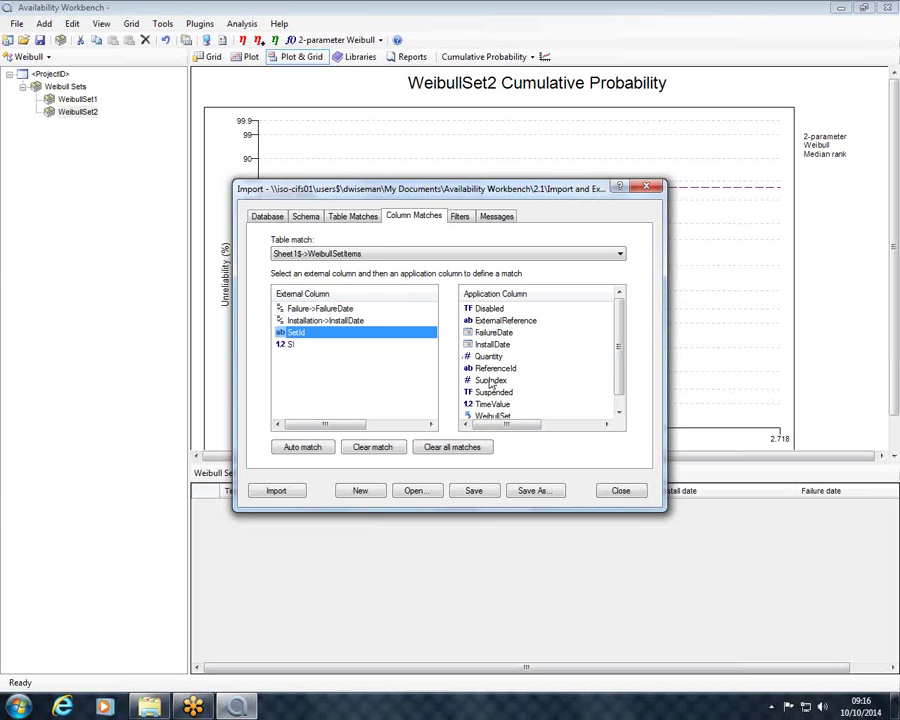
pyautogui.click(494, 416)
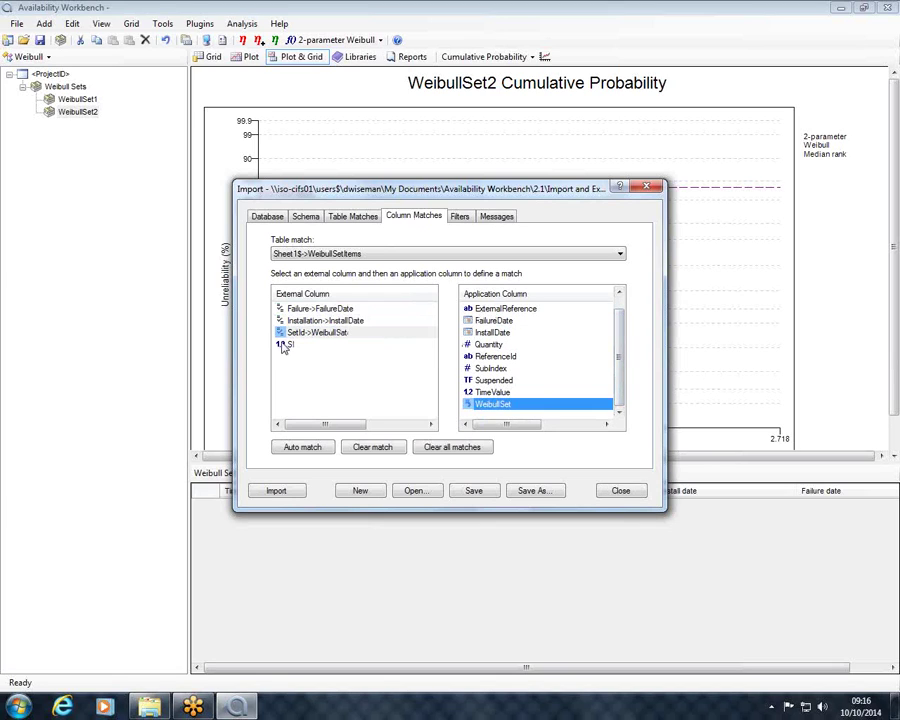
pyautogui.click(284, 344)
pyautogui.click(485, 368)
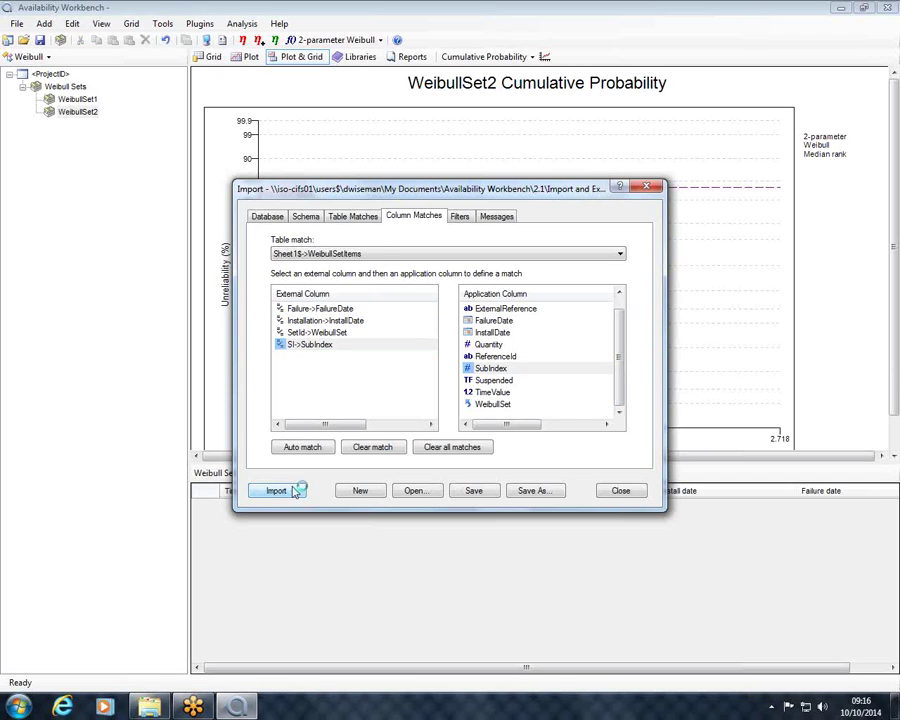
# Step: Import the matched records and close the import without saving the import settings
pyautogui.click(294, 490)
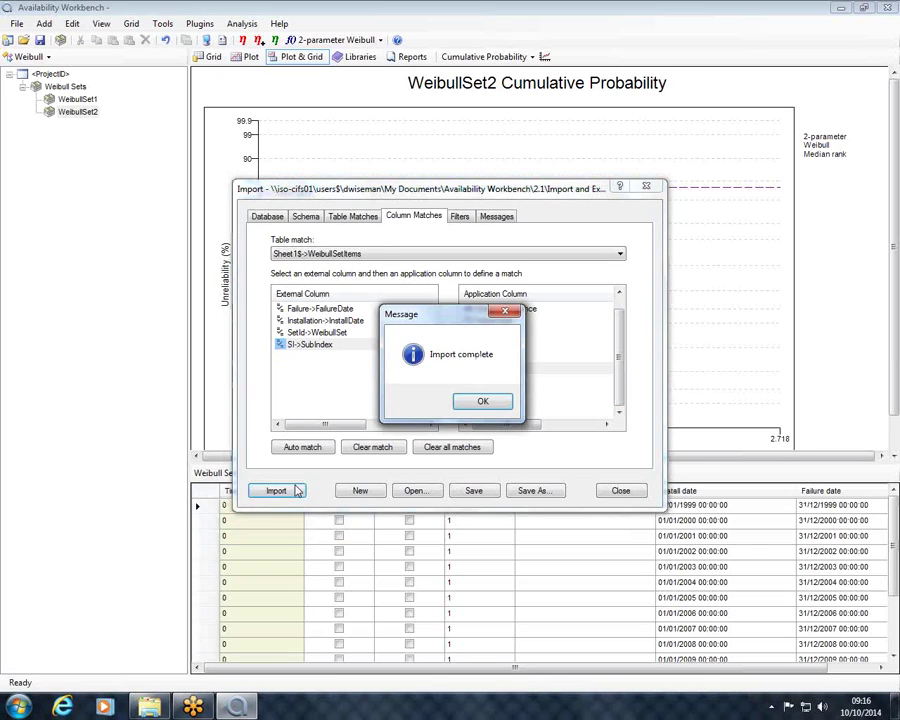
pyautogui.click(468, 398)
pyautogui.click(621, 491)
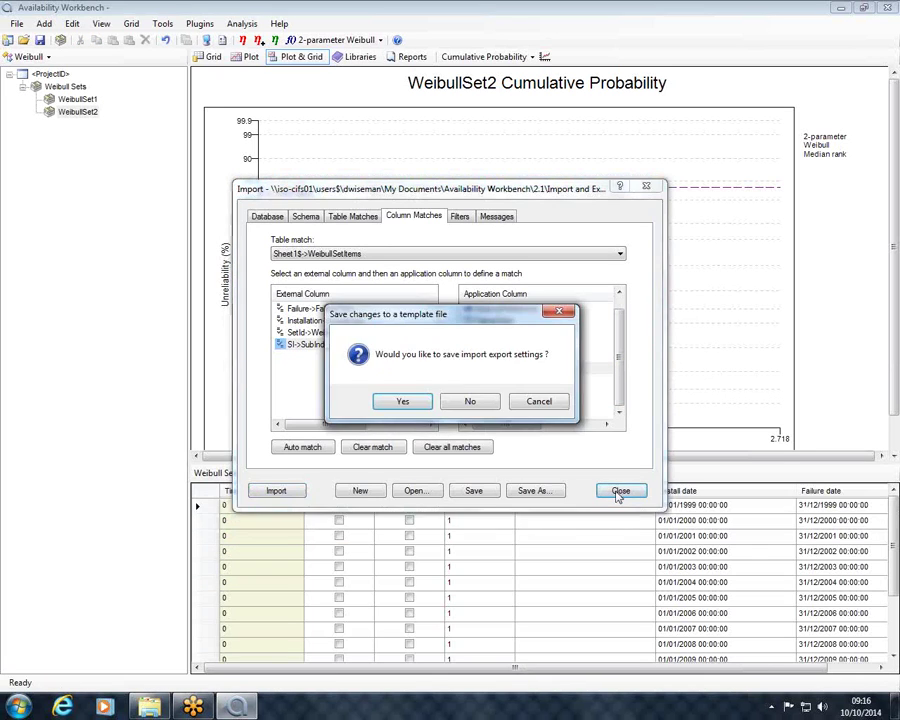
pyautogui.click(468, 403)
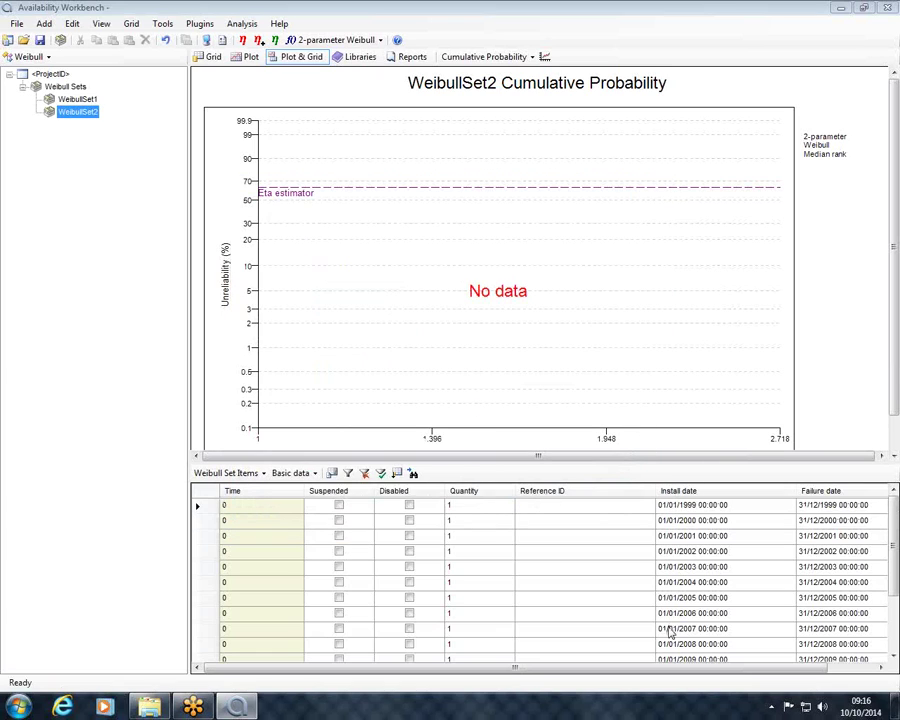
# Step: Fit the 2-parameter Weibull distribution to WeibullSet2 and review the calculated times against the install and failure dates
pyautogui.scroll(-2, 669, 620)
pyautogui.scroll(2, 669, 600)
pyautogui.click(241, 40)
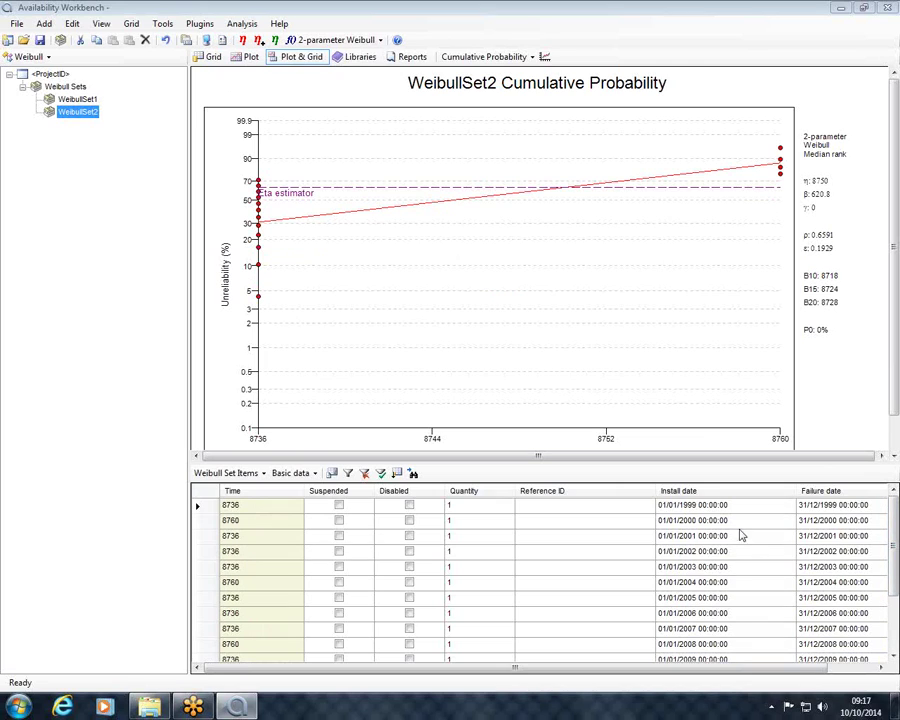
pyautogui.moveTo(897, 525)
pyautogui.mouseDown()
pyautogui.moveTo(897, 581)
pyautogui.moveTo(897, 523)
pyautogui.mouseUp()
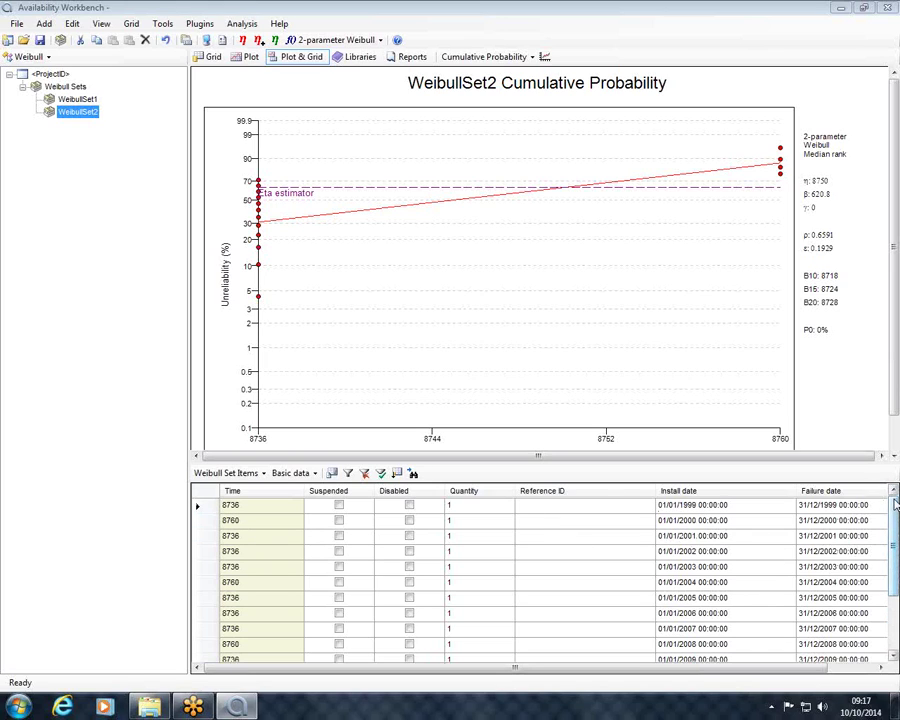
pyautogui.moveTo(897, 522); pyautogui.dragTo(897, 578)
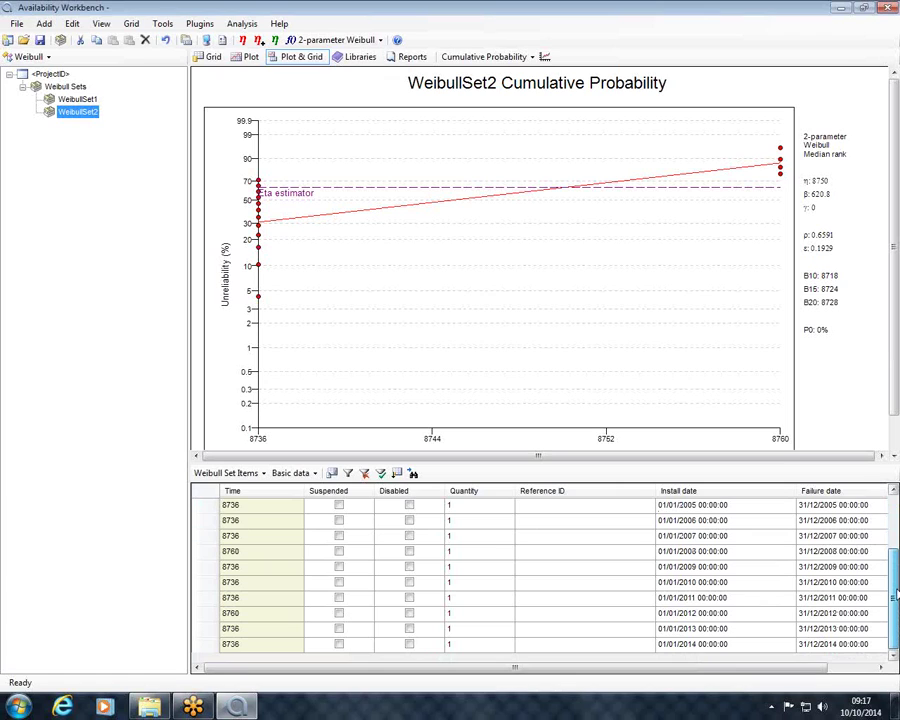
pyautogui.scroll(2, 685, 520)
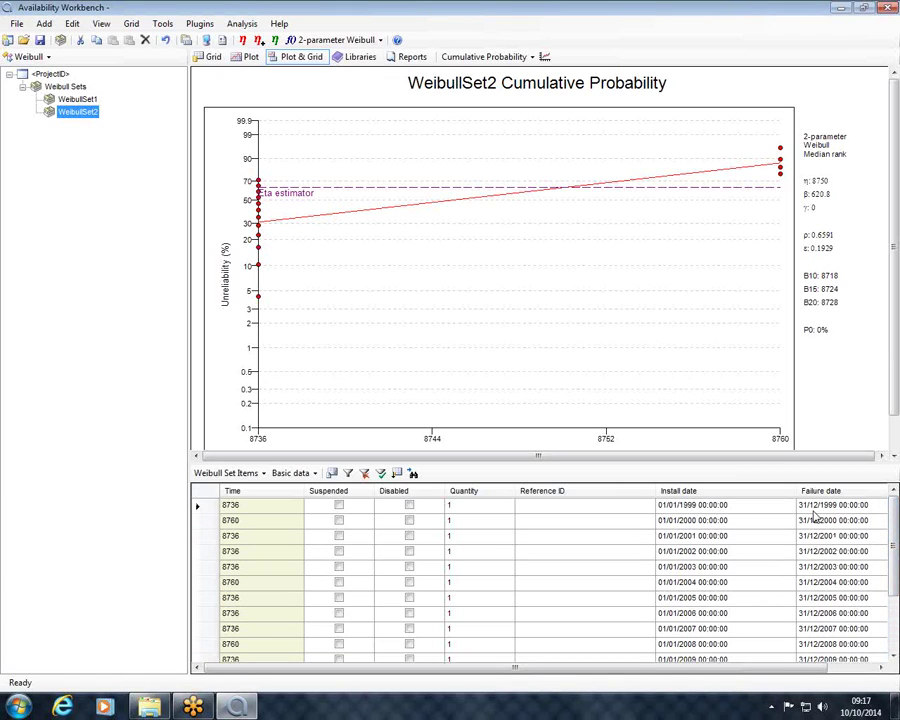
pyautogui.moveTo(897, 520); pyautogui.dragTo(897, 578)
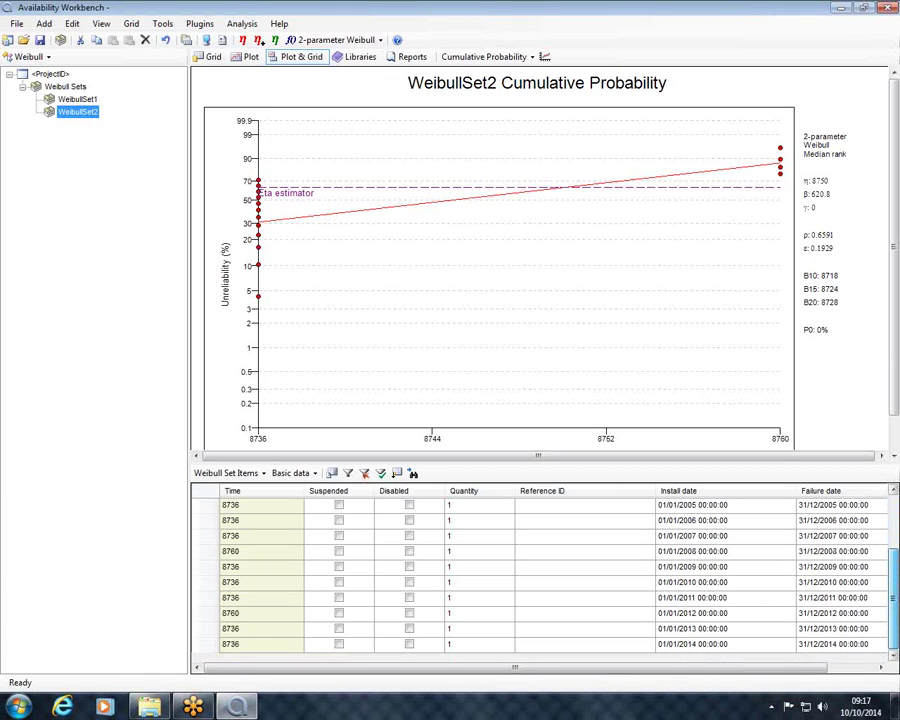
# Step: Fit the Exponential distribution to WeibullSet2
pyautogui.scroll(2, 540, 575)
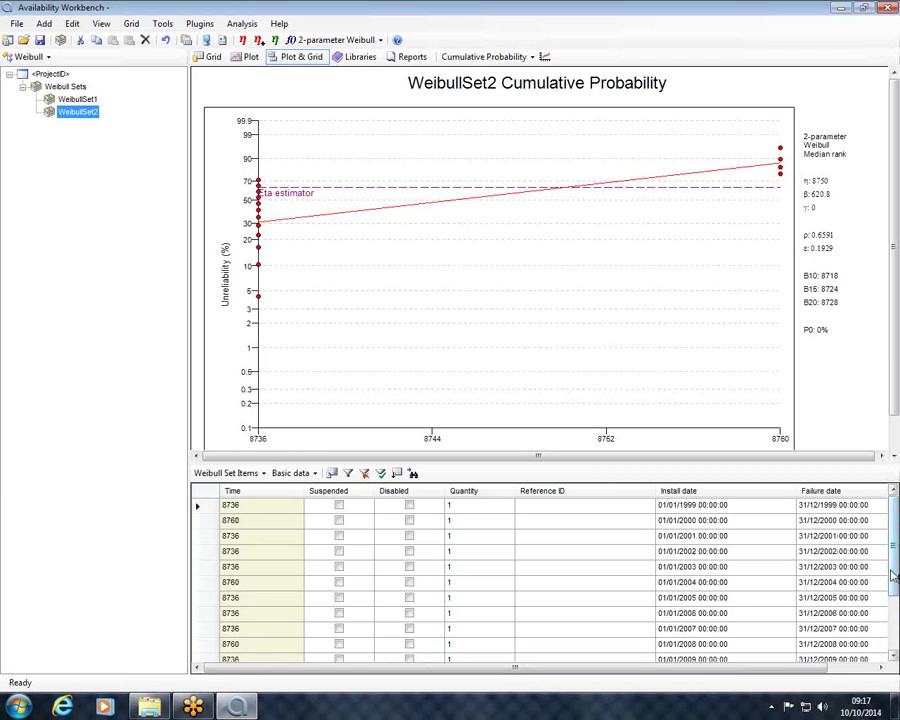
pyautogui.scroll(-2, 893, 575)
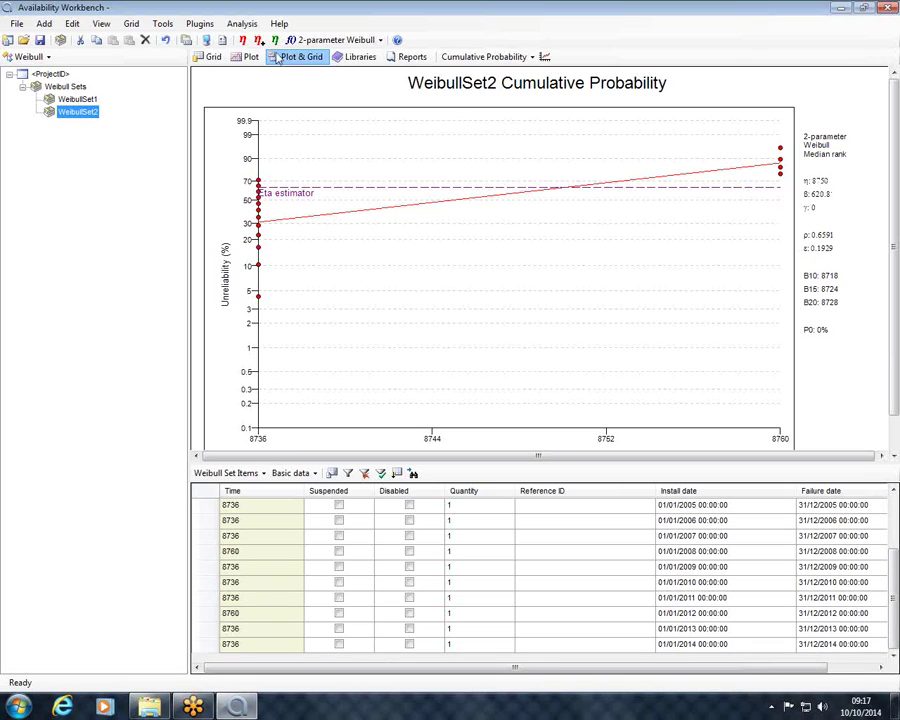
pyautogui.click(206, 40)
pyautogui.click(314, 42)
pyautogui.click(322, 56)
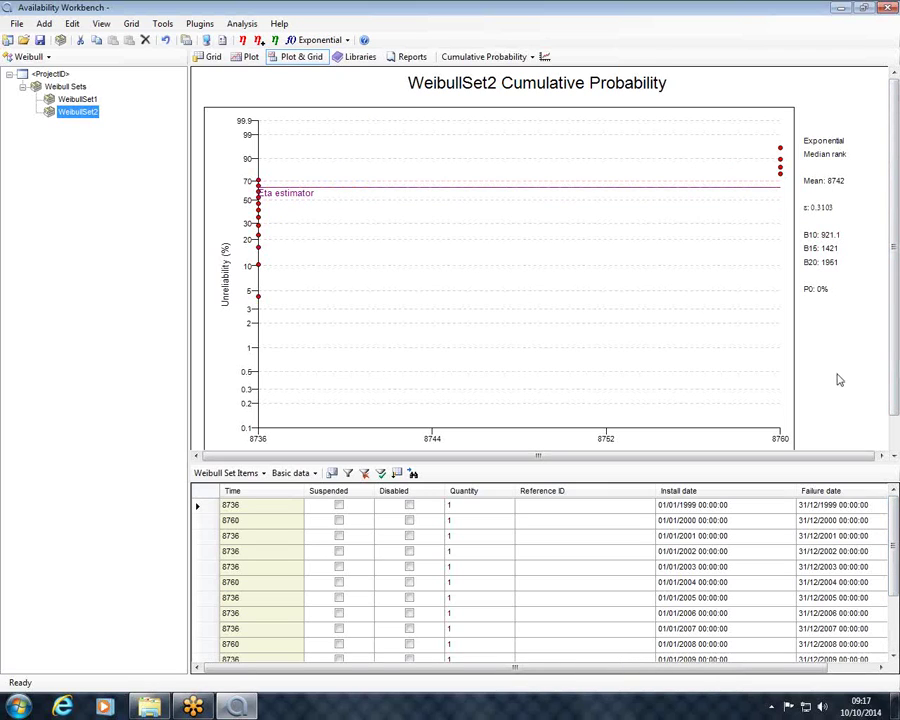
pyautogui.moveTo(893, 558); pyautogui.dragTo(896, 522)
pyautogui.click(884, 10)
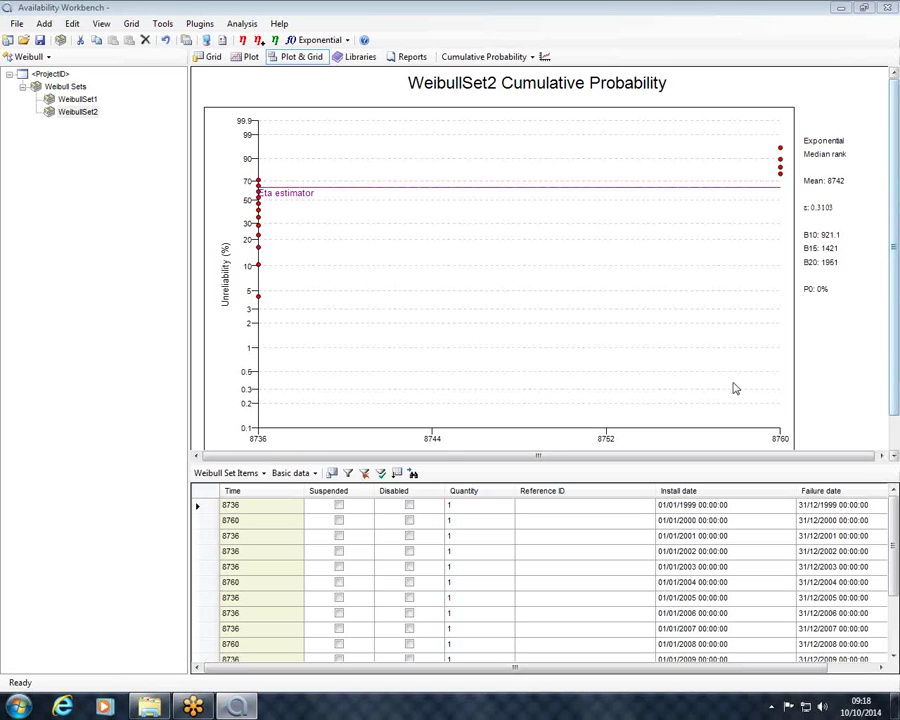
# Step: Examine the Time and Install date values across all WeibullSet2 items
pyautogui.click(296, 521)
pyautogui.moveTo(250, 540); pyautogui.dragTo(250, 660)
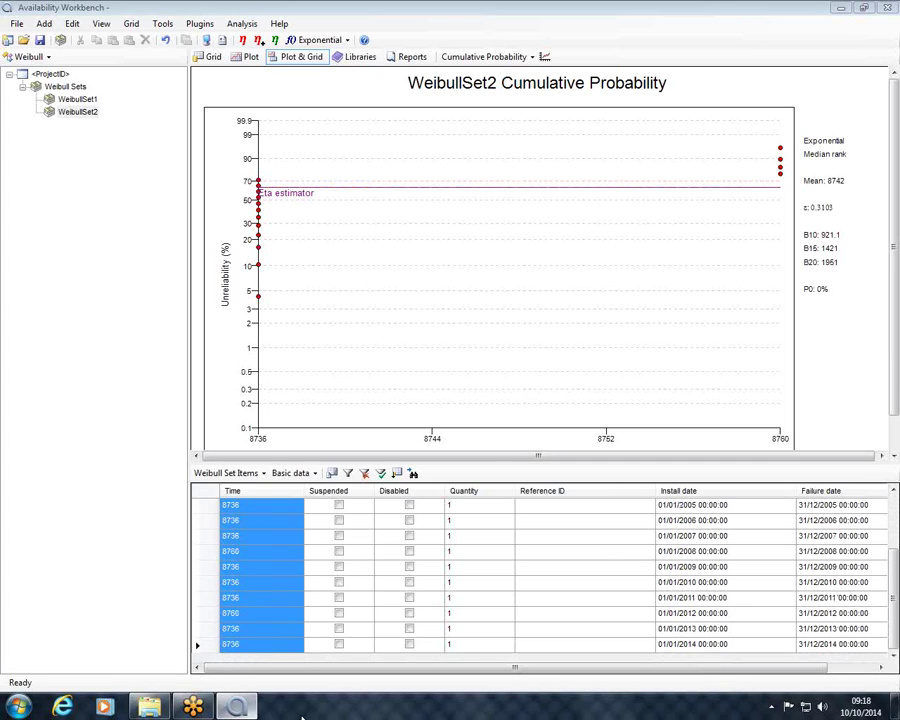
pyautogui.scroll(2, 723, 522)
pyautogui.moveTo(720, 507); pyautogui.dragTo(710, 684)
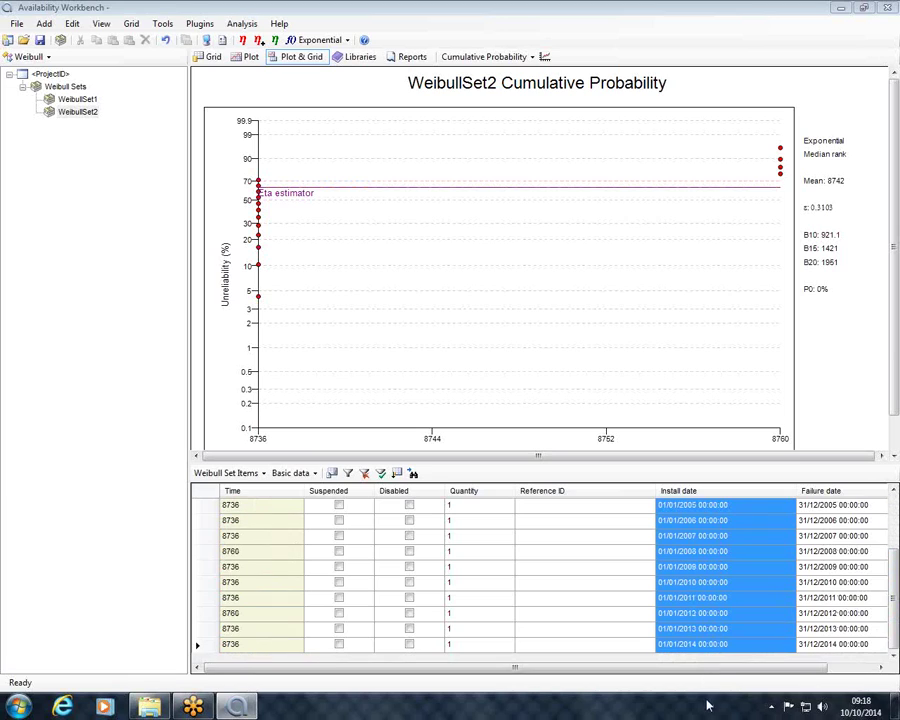
pyautogui.scroll(1, 896, 550)
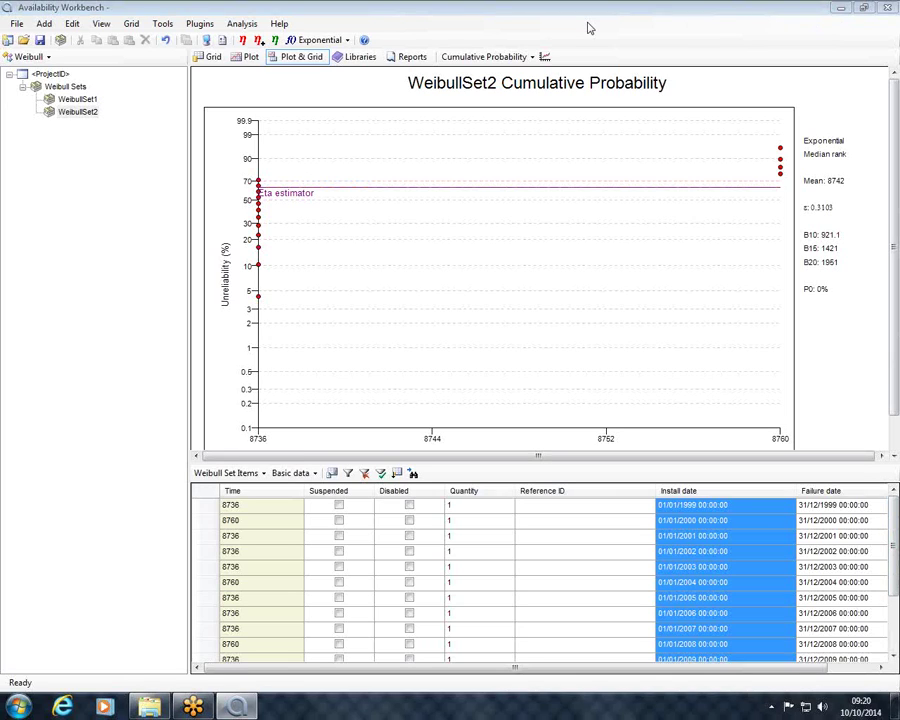
# Step: Review WeibullSet1's Failure Rate and Probability Density Function plots, ending on its Cumulative Probability plot
pyautogui.click(76, 100)
pyautogui.click(531, 57)
pyautogui.click(525, 89)
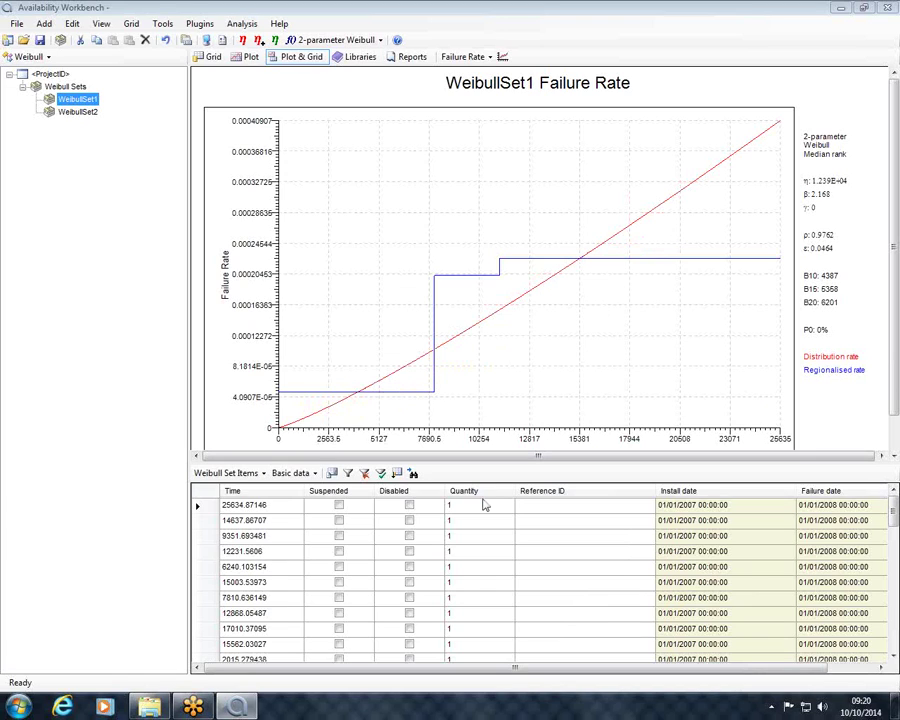
pyautogui.click(468, 57)
pyautogui.click(478, 105)
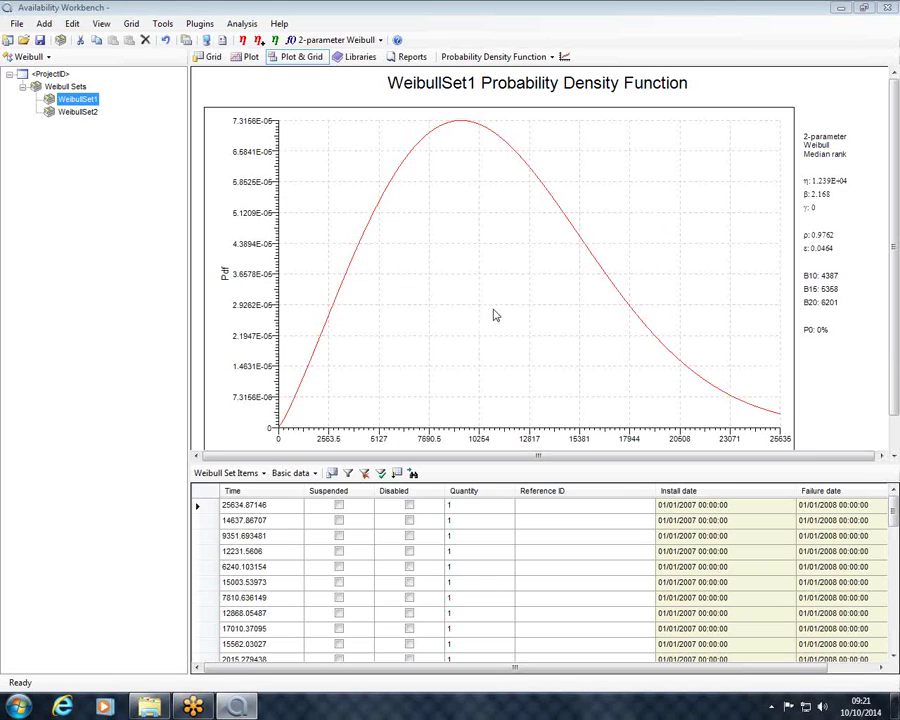
pyautogui.click(503, 57)
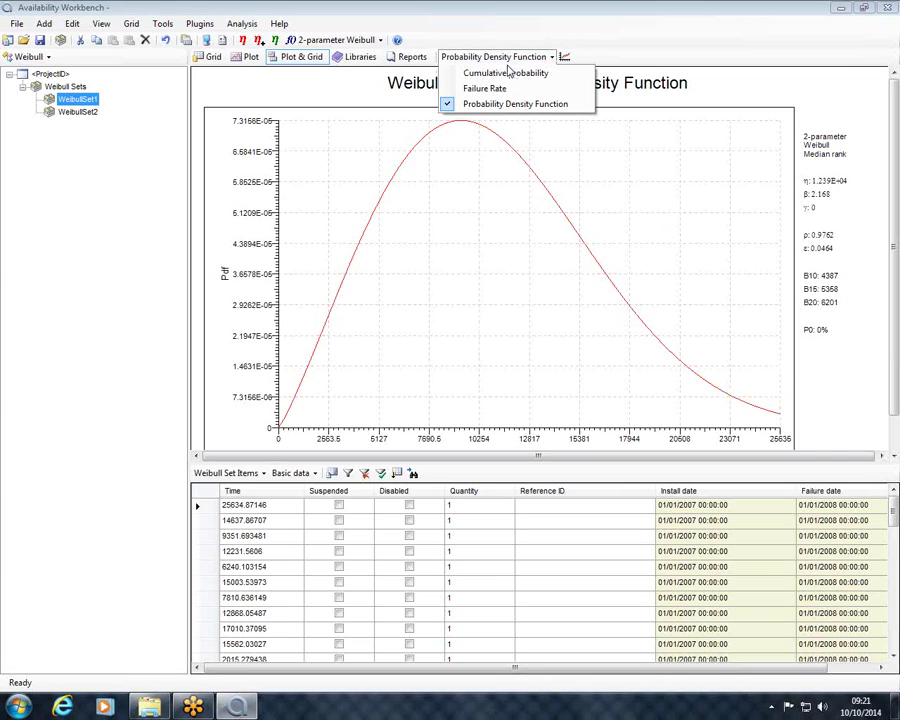
pyautogui.click(509, 72)
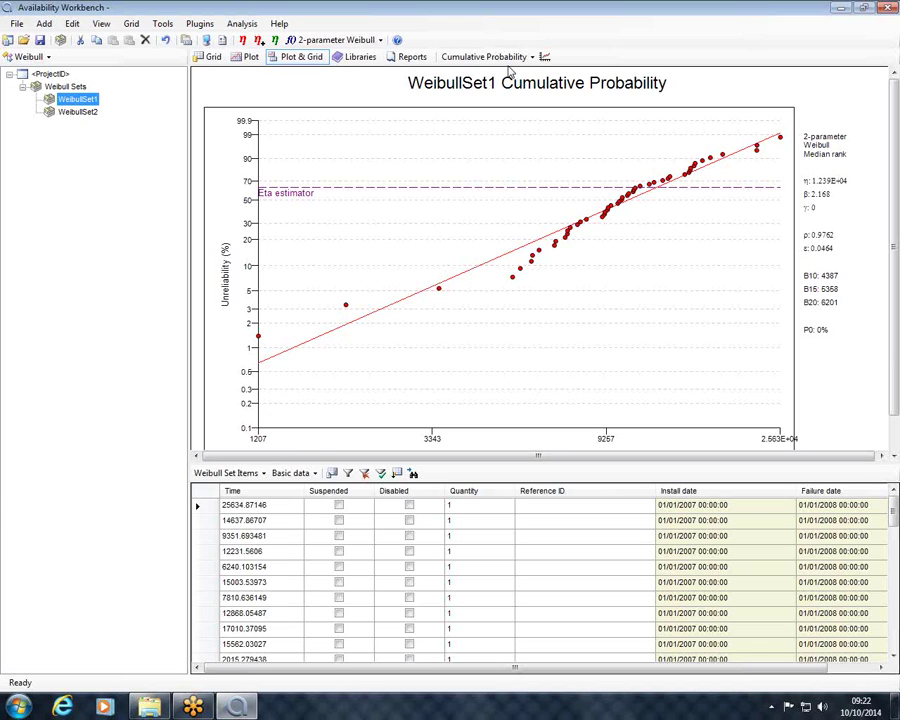
pyautogui.click(27, 56)
pyautogui.click(40, 85)
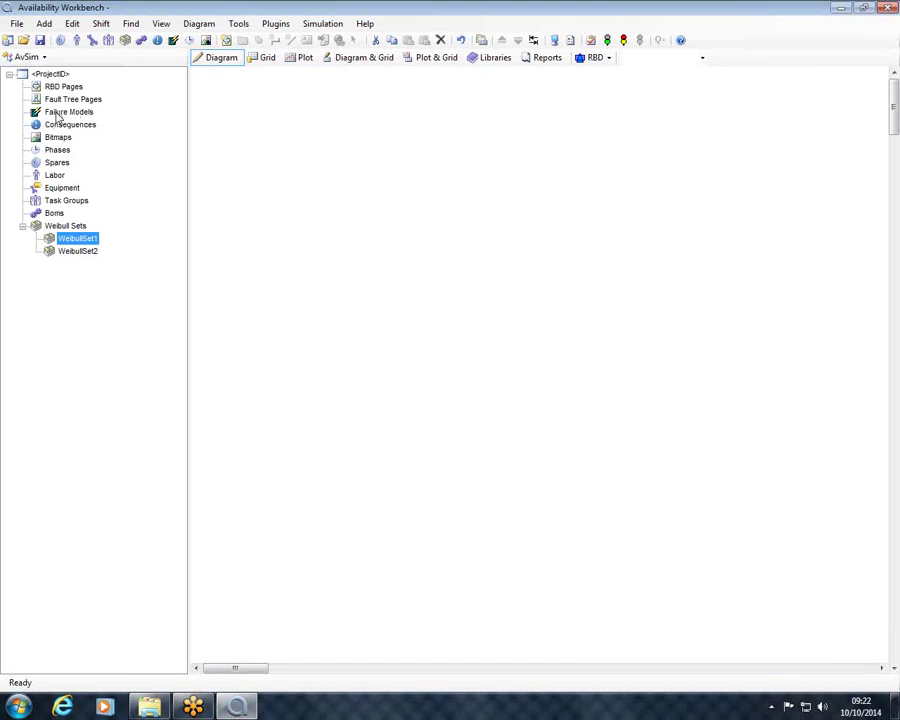
pyautogui.click(70, 112)
pyautogui.click(26, 57)
pyautogui.click(40, 102)
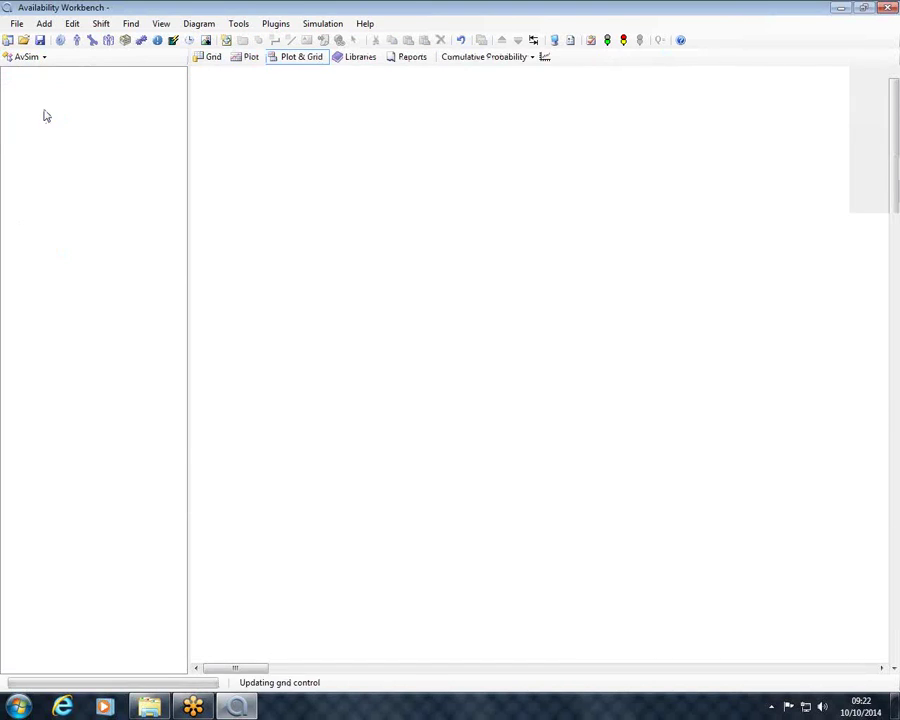
# Step: Enlarge the Weibull set items grid beneath the plot and look through the available distribution types
pyautogui.moveTo(280, 456); pyautogui.dragTo(285, 303)
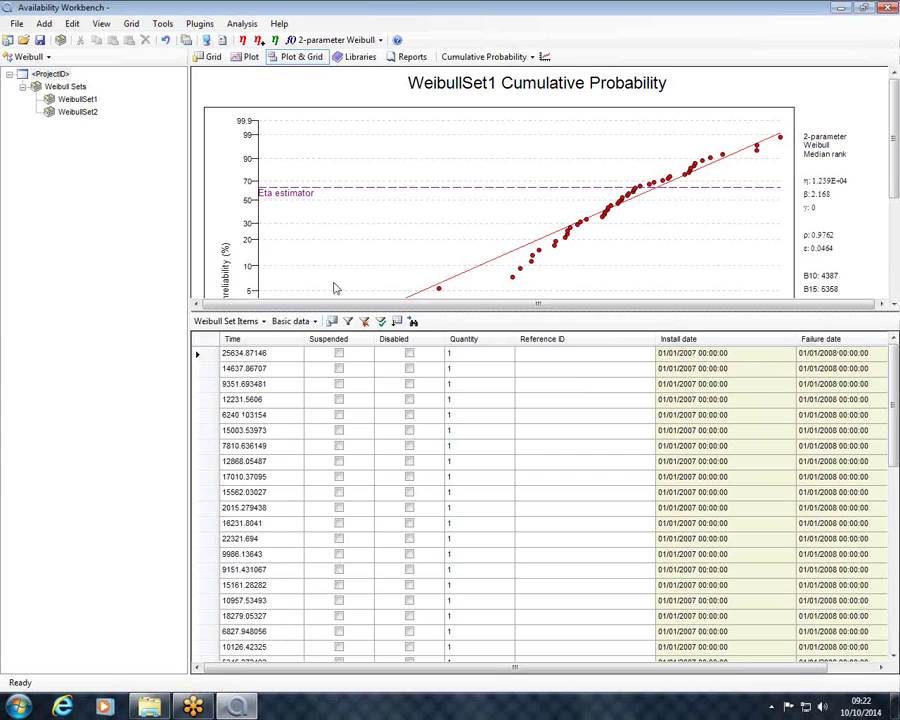
pyautogui.click(380, 41)
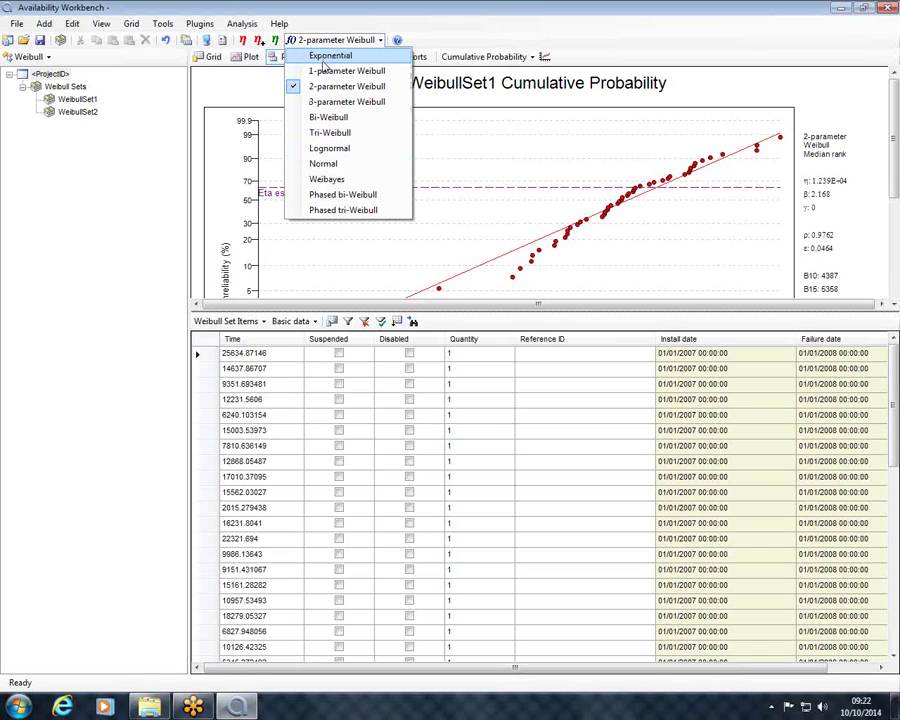
pyautogui.click(338, 15)
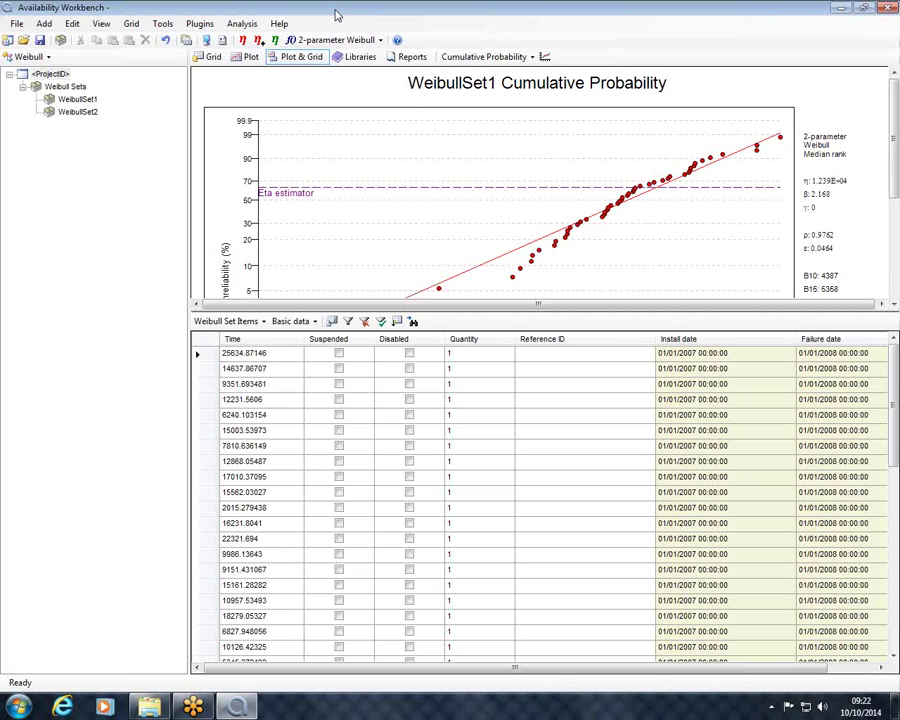
pyautogui.click(29, 56)
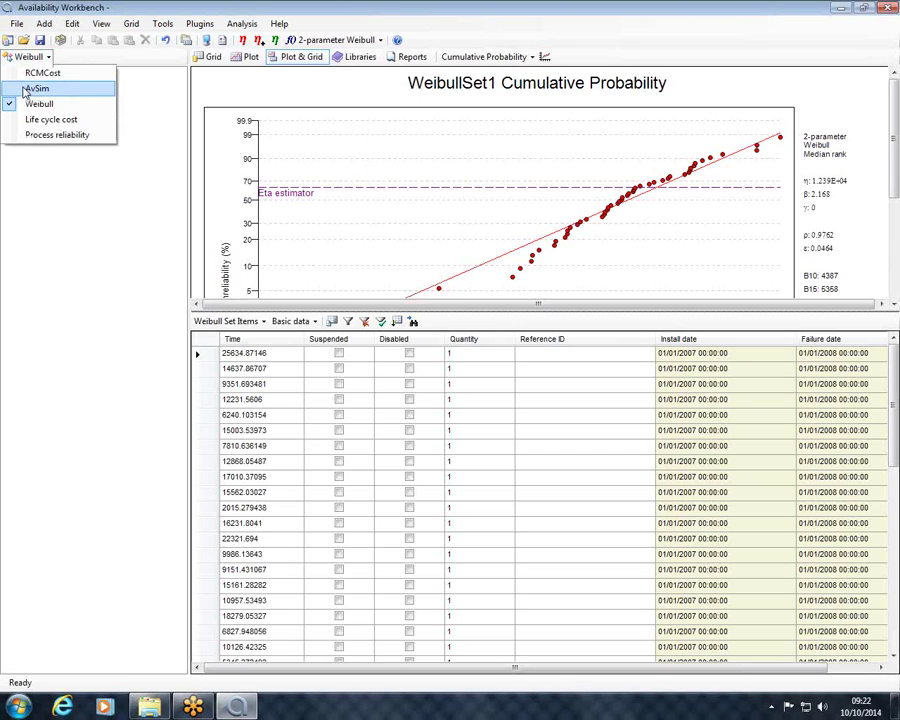
pyautogui.click(30, 89)
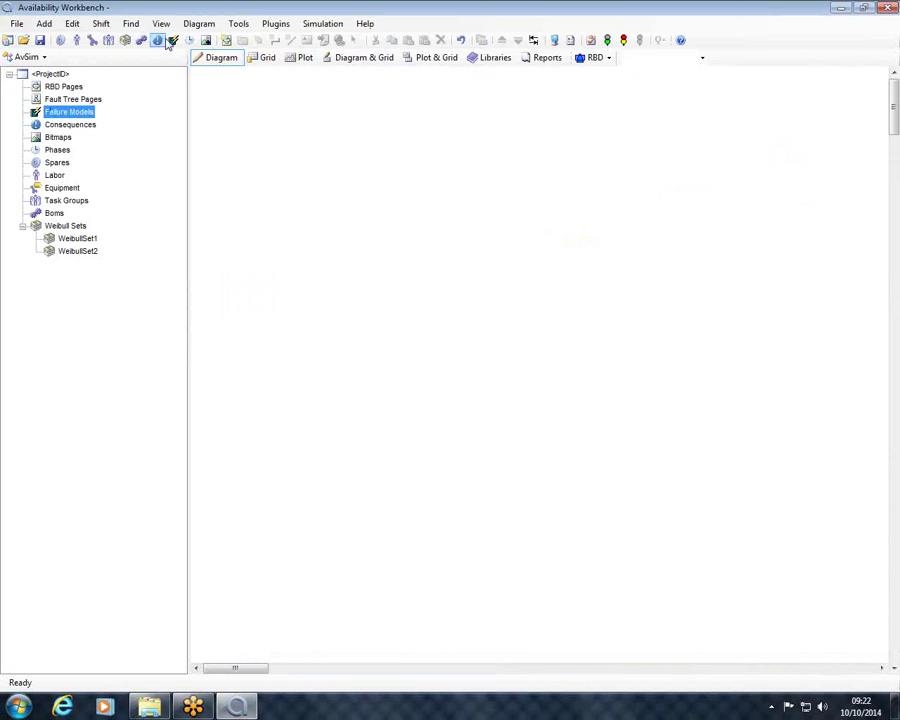
pyautogui.click(173, 40)
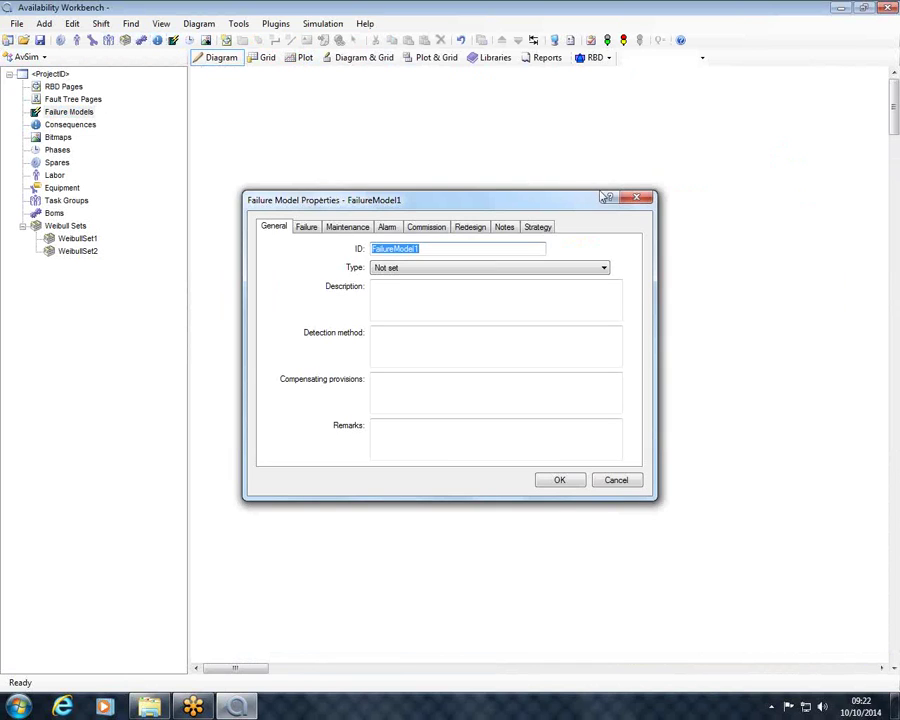
pyautogui.click(636, 197)
pyautogui.click(28, 56)
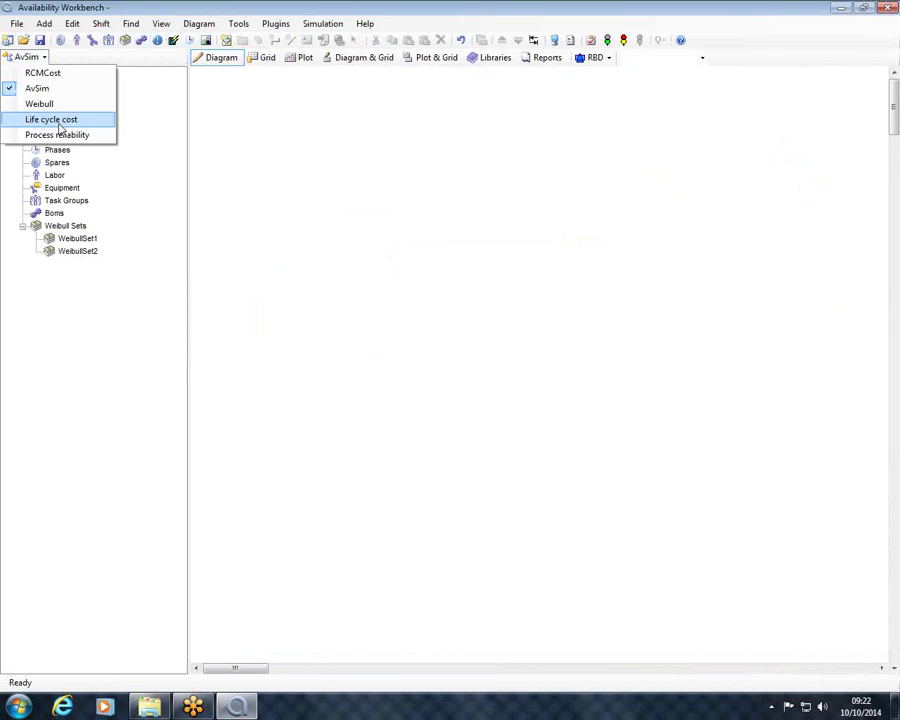
pyautogui.click(40, 104)
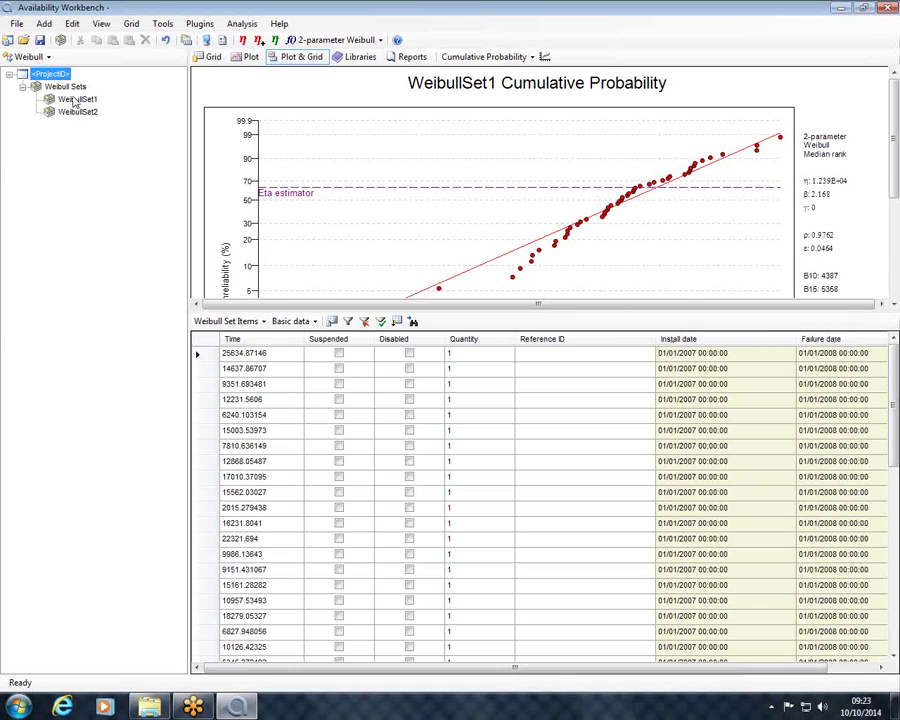
# Step: Examine the install date and failure date of WeibullSet1's first item
pyautogui.click(28, 56)
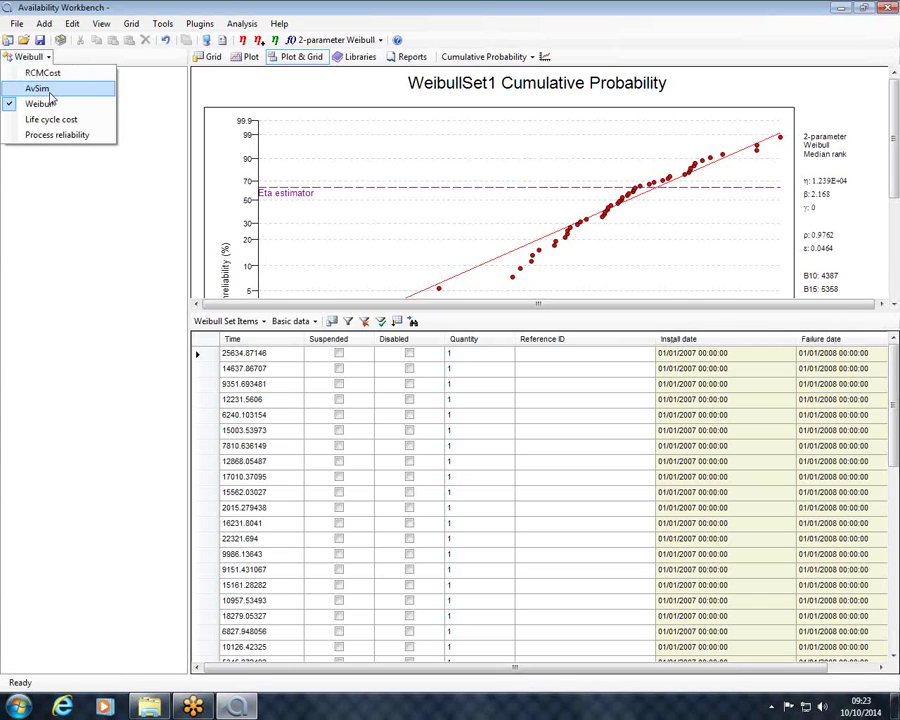
pyautogui.click(697, 356)
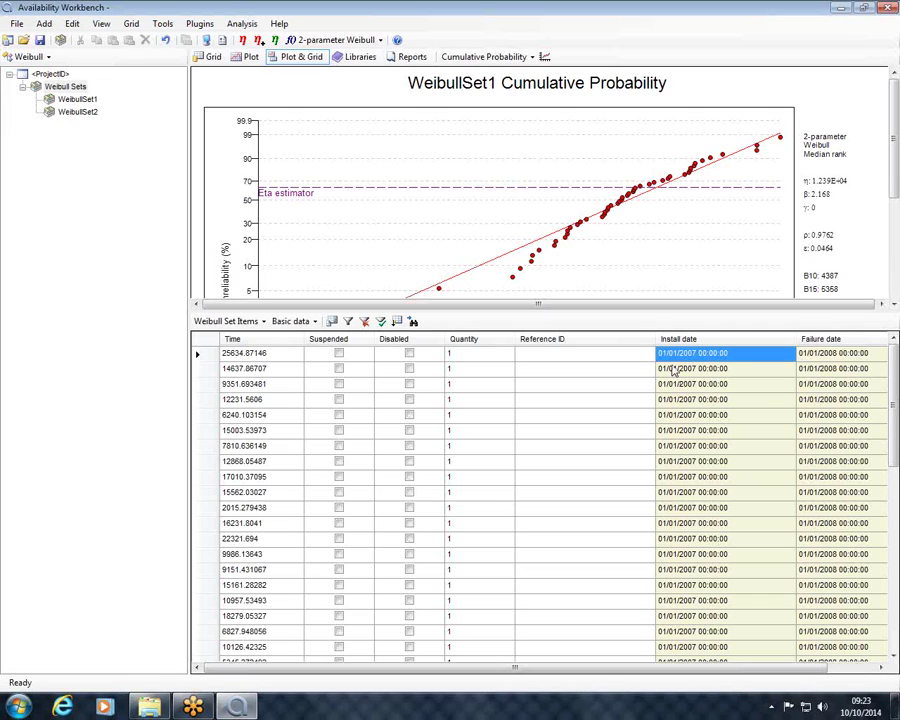
pyautogui.click(843, 357)
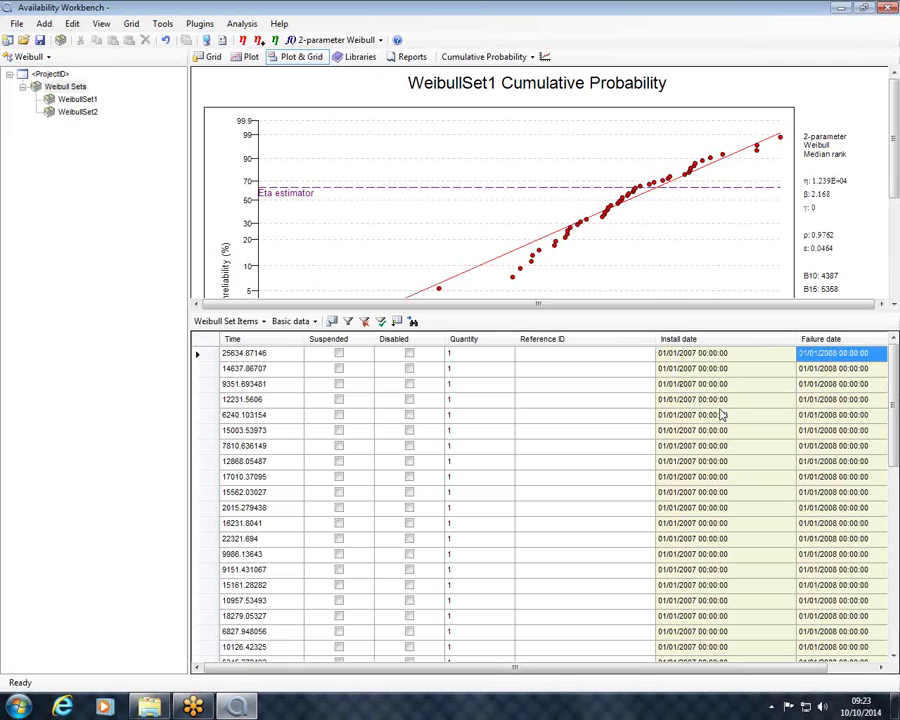
# Step: Create a failure model in the AvSim module and start a new corrective maintenance task for it
pyautogui.click(28, 56)
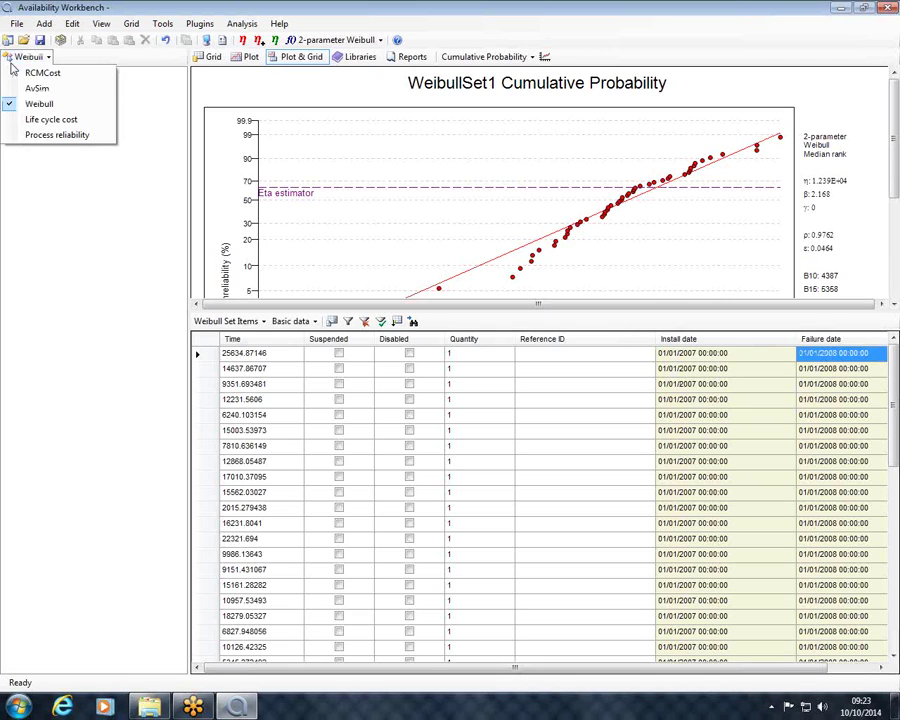
pyautogui.click(78, 89)
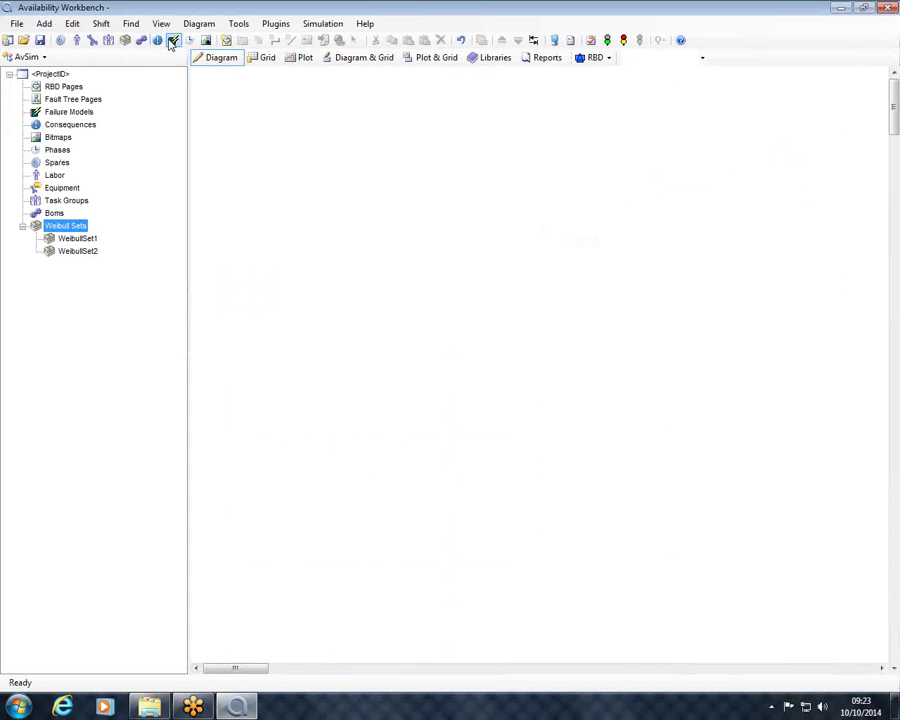
pyautogui.click(173, 40)
pyautogui.click(386, 228)
pyautogui.click(334, 229)
pyautogui.doubleClick(325, 260)
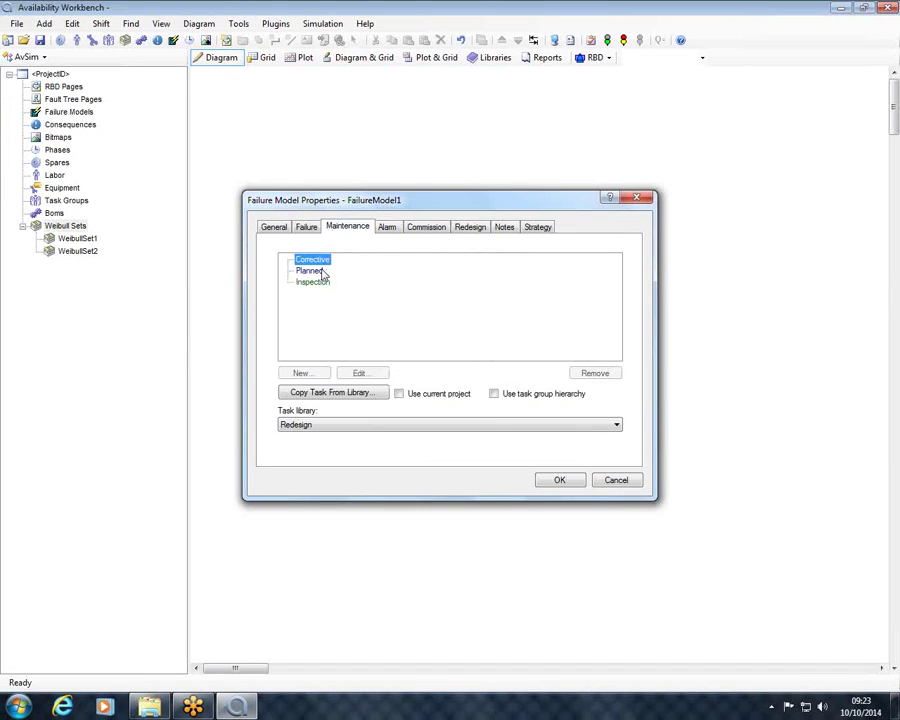
pyautogui.doubleClick(315, 263)
pyautogui.doubleClick(315, 269)
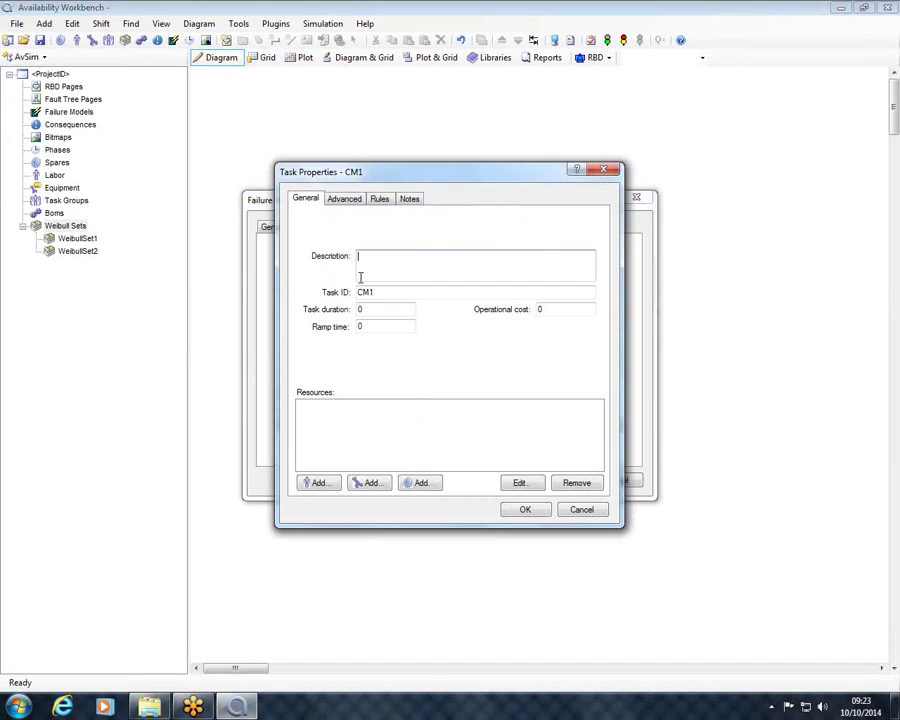
# Step: Assign WeibullSet1 to the corrective task's duration distribution and check the task duration
pyautogui.click(348, 199)
pyautogui.click(418, 320)
pyautogui.click(476, 323)
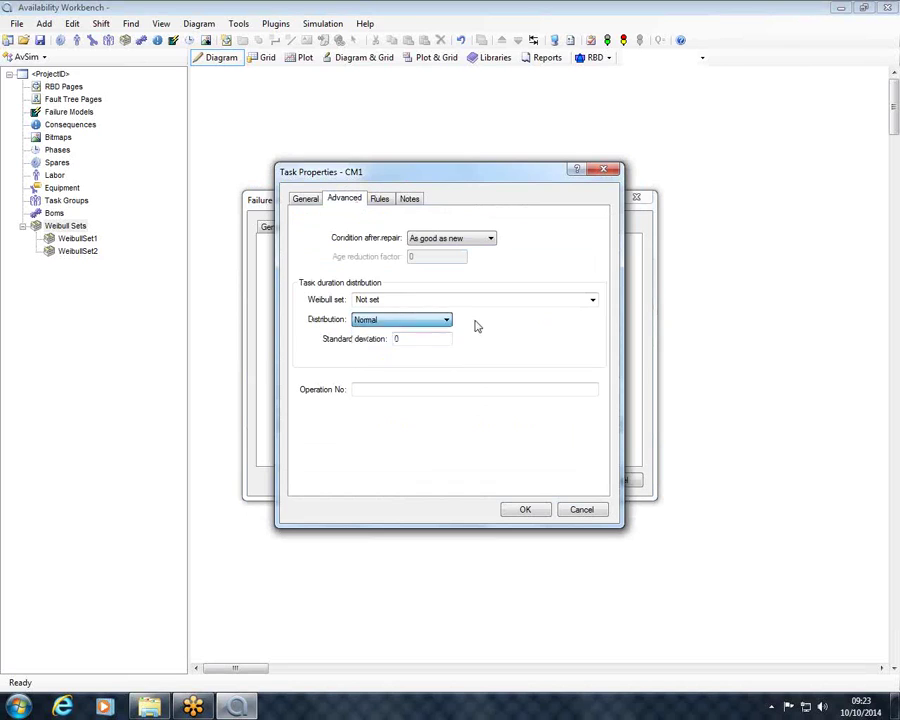
pyautogui.click(592, 300)
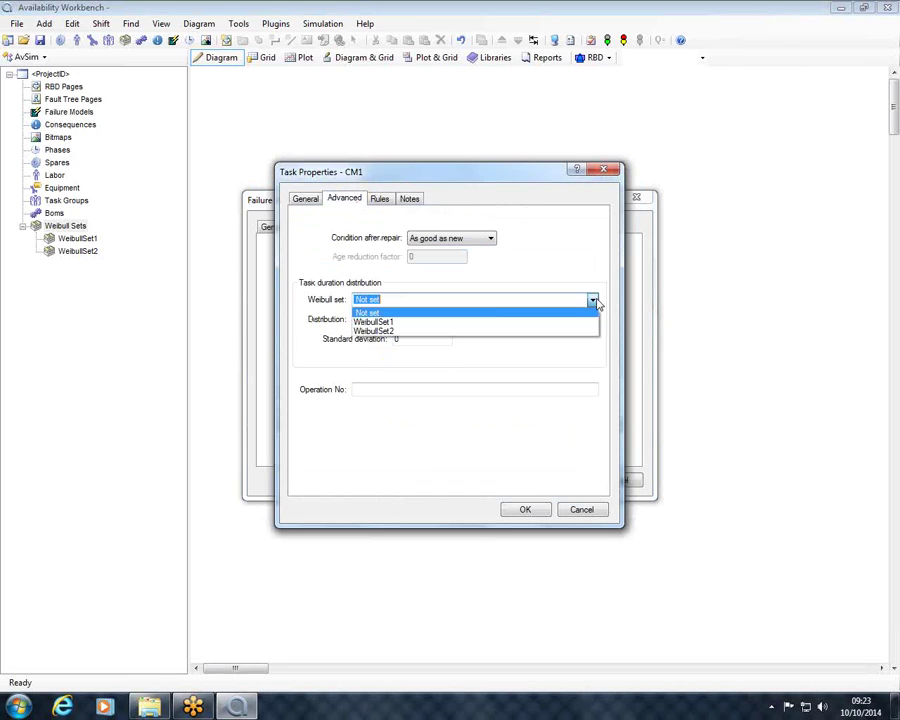
pyautogui.click(447, 325)
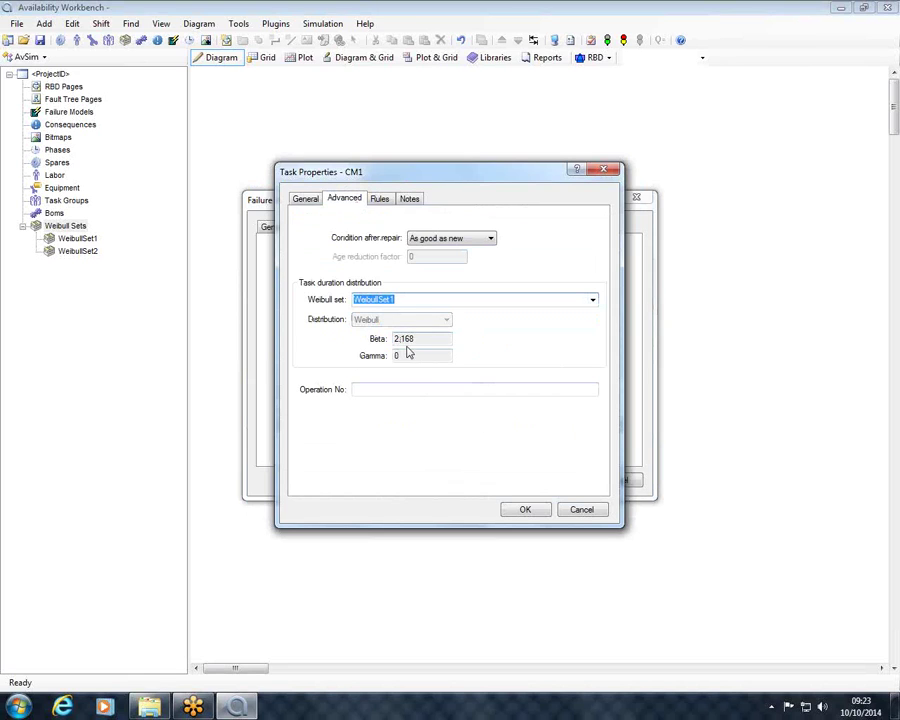
pyautogui.click(305, 200)
pyautogui.click(371, 309)
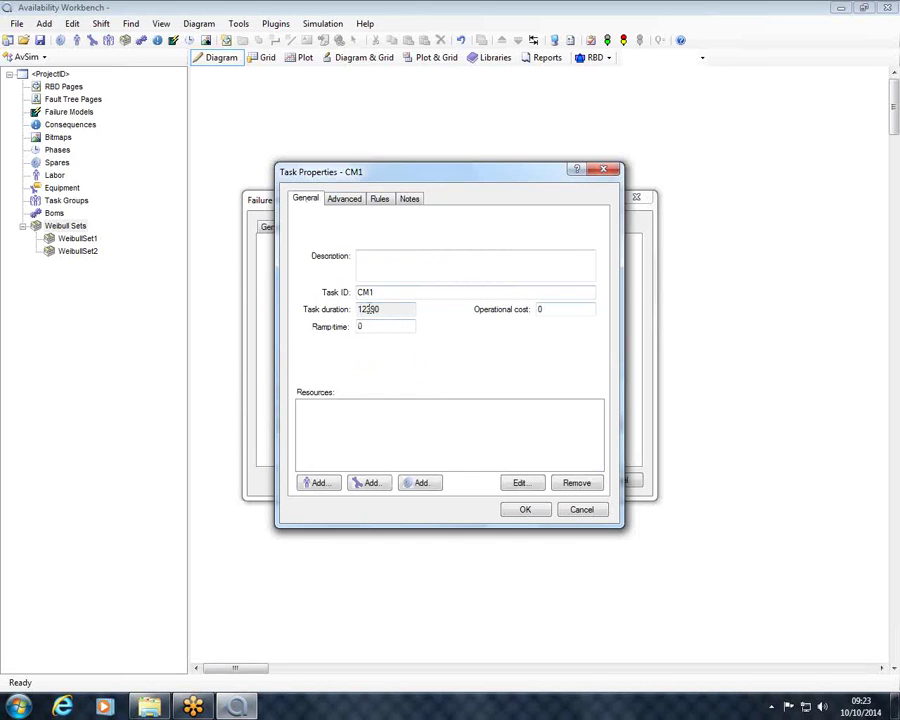
# Step: Assign WeibullSet2 to the corrective task's duration distribution and check the task duration and distribution type
pyautogui.click(344, 198)
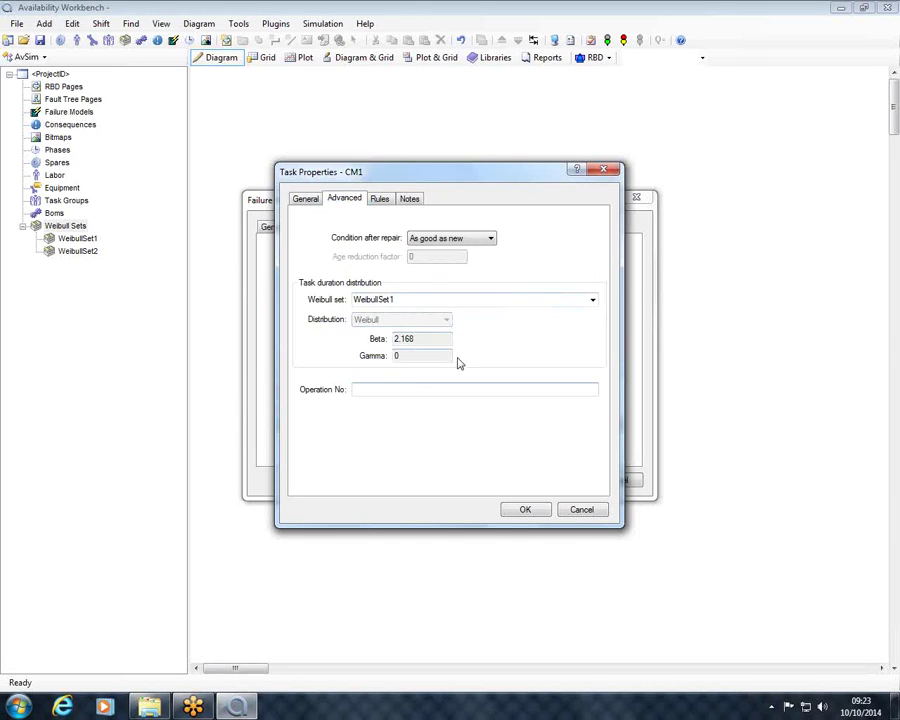
pyautogui.click(524, 298)
pyautogui.press('Down')
pyautogui.click(305, 198)
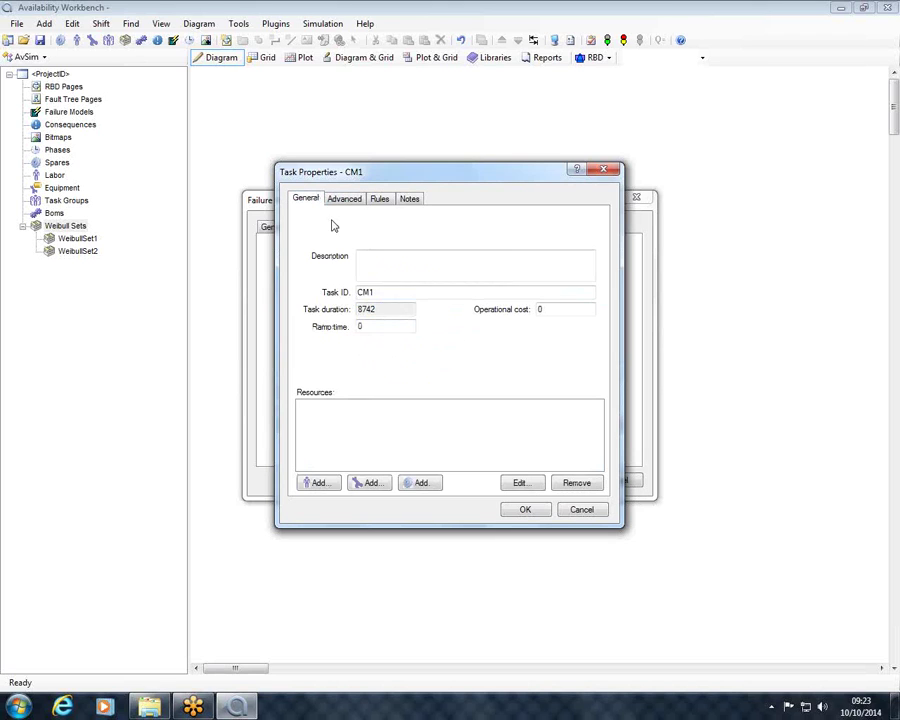
pyautogui.click(342, 198)
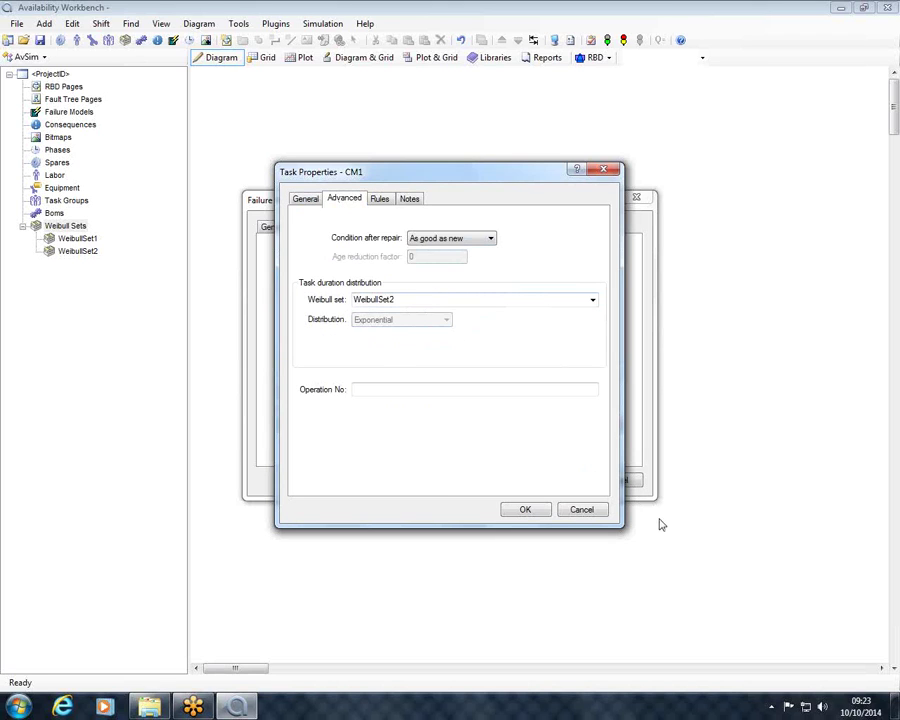
# Step: Discard the corrective task and its failure model, and return to the Weibull module
pyautogui.click(594, 512)
pyautogui.click(614, 478)
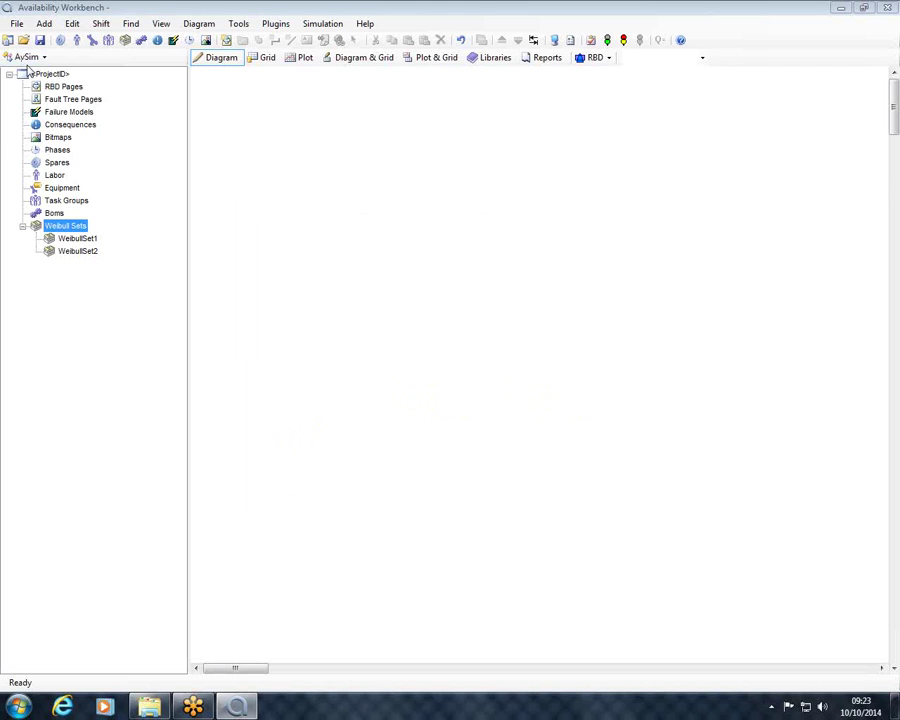
pyautogui.click(24, 57)
pyautogui.click(40, 106)
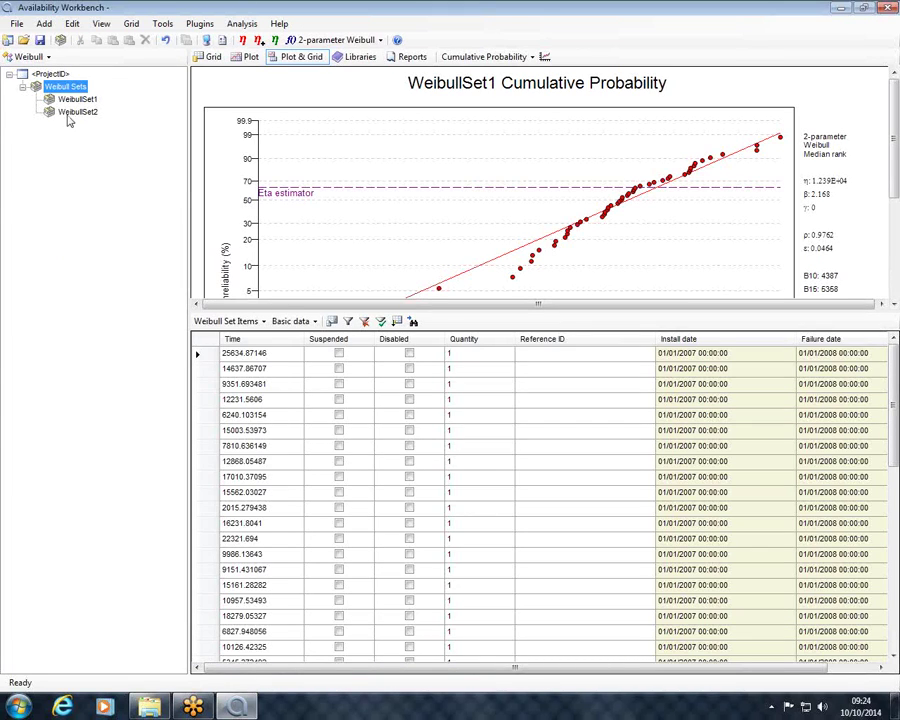
# Step: Open a new failure model in the AvSim module, examine its failure distribution and maintenance tasks, and discard it
pyautogui.click(22, 56)
pyautogui.click(40, 88)
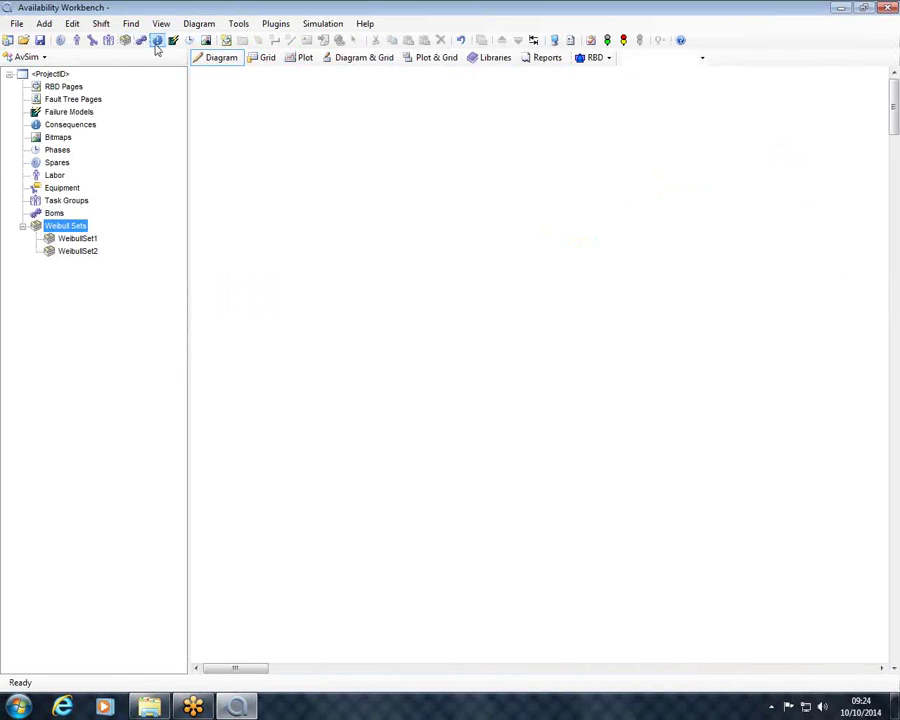
pyautogui.click(157, 40)
pyautogui.click(350, 226)
pyautogui.click(306, 226)
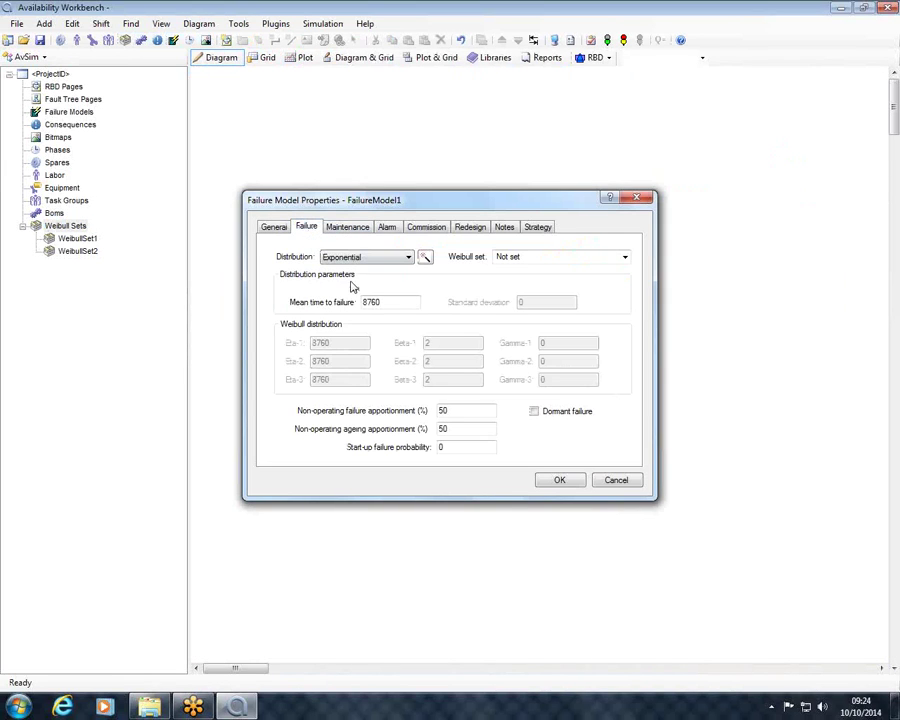
pyautogui.doubleClick(394, 301)
pyautogui.click(333, 227)
pyautogui.click(317, 271)
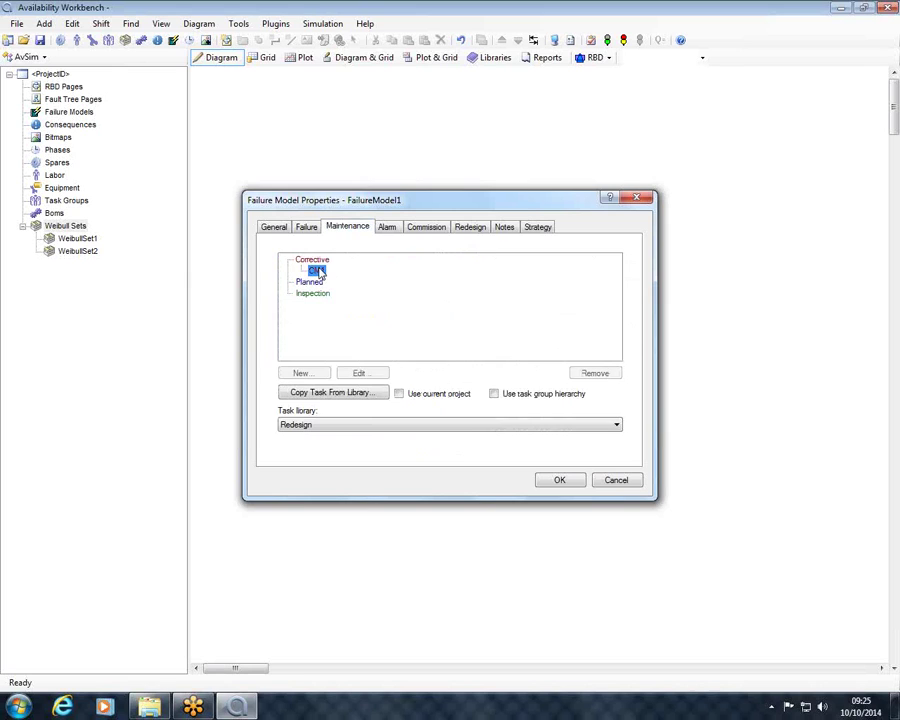
pyautogui.click(310, 230)
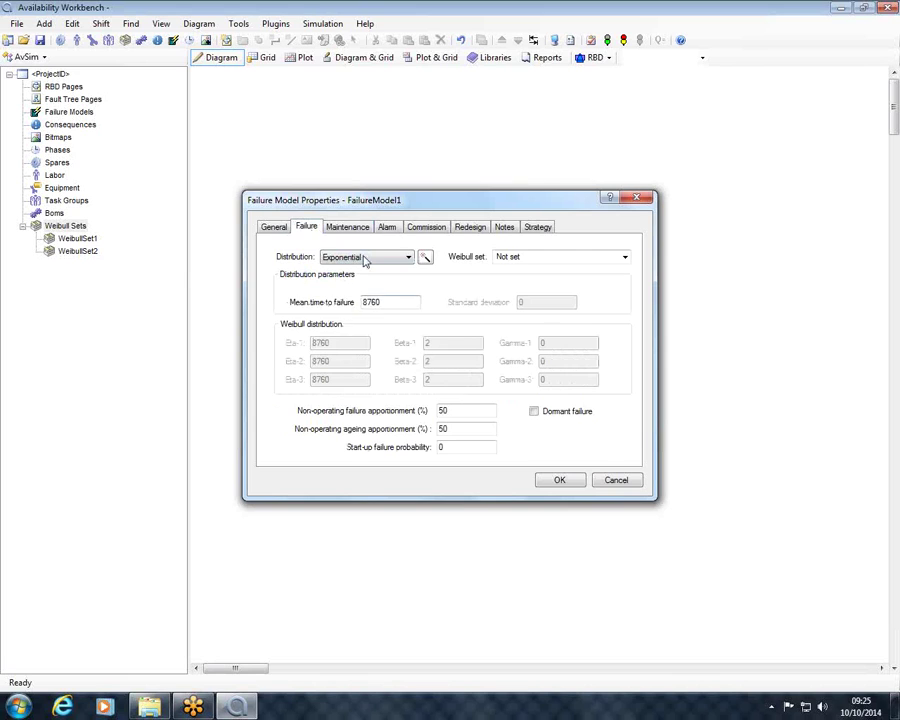
pyautogui.click(350, 229)
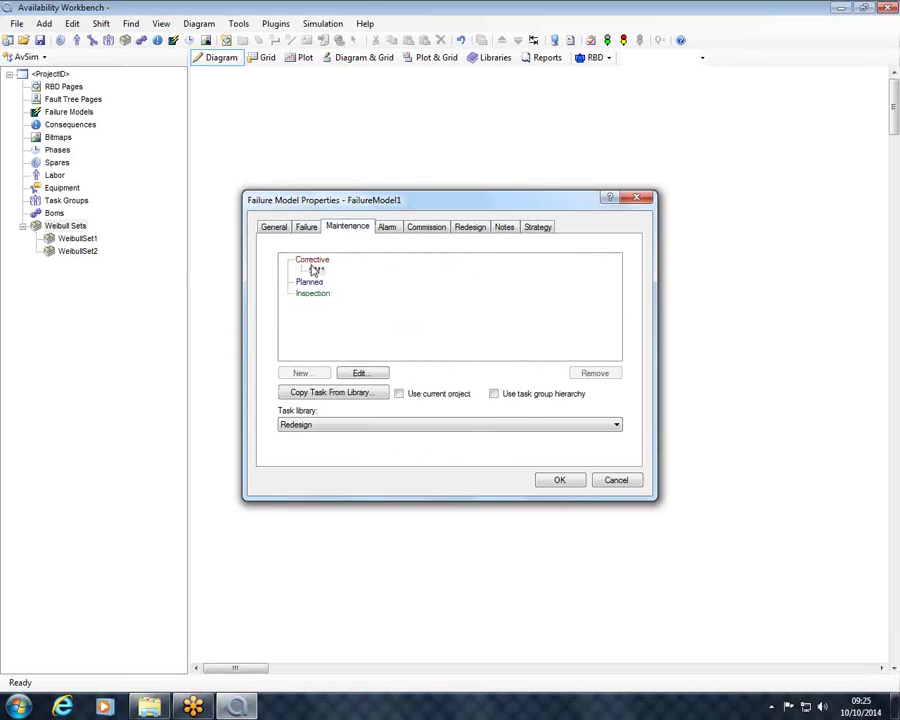
pyautogui.click(305, 229)
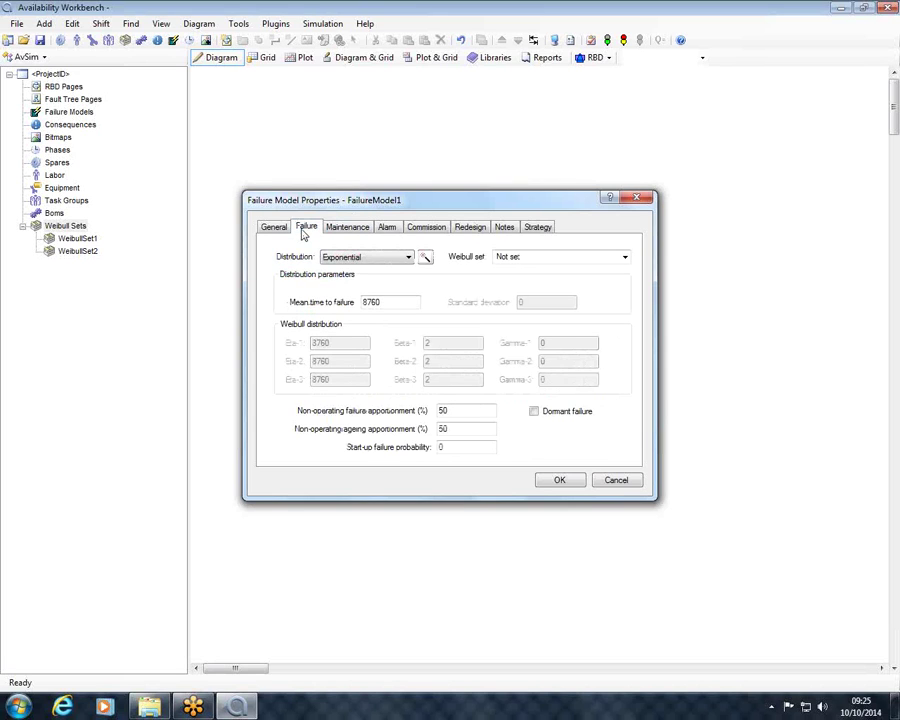
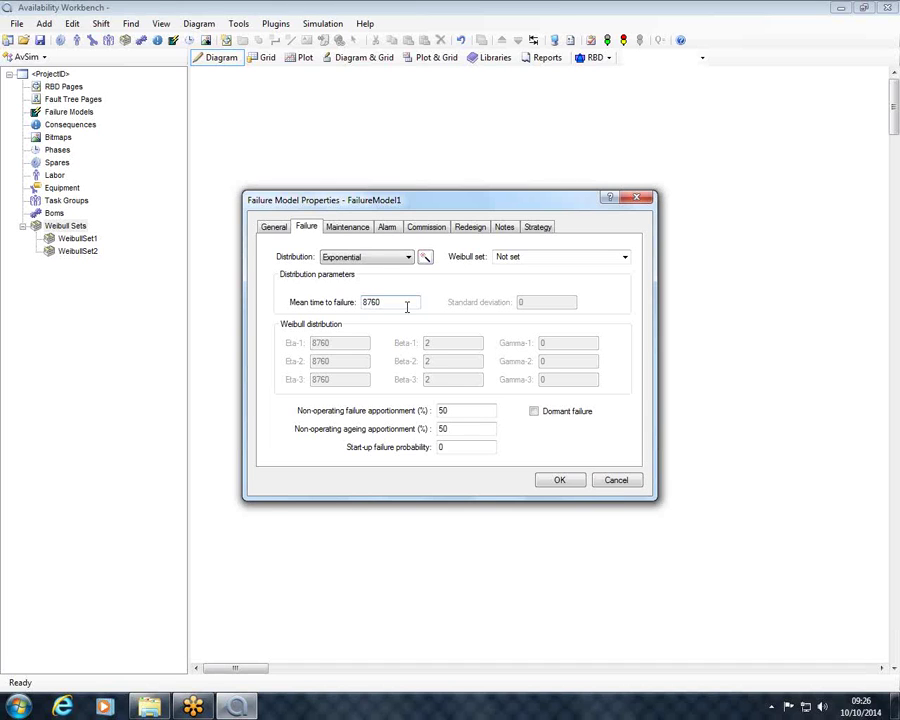
pyautogui.click(636, 197)
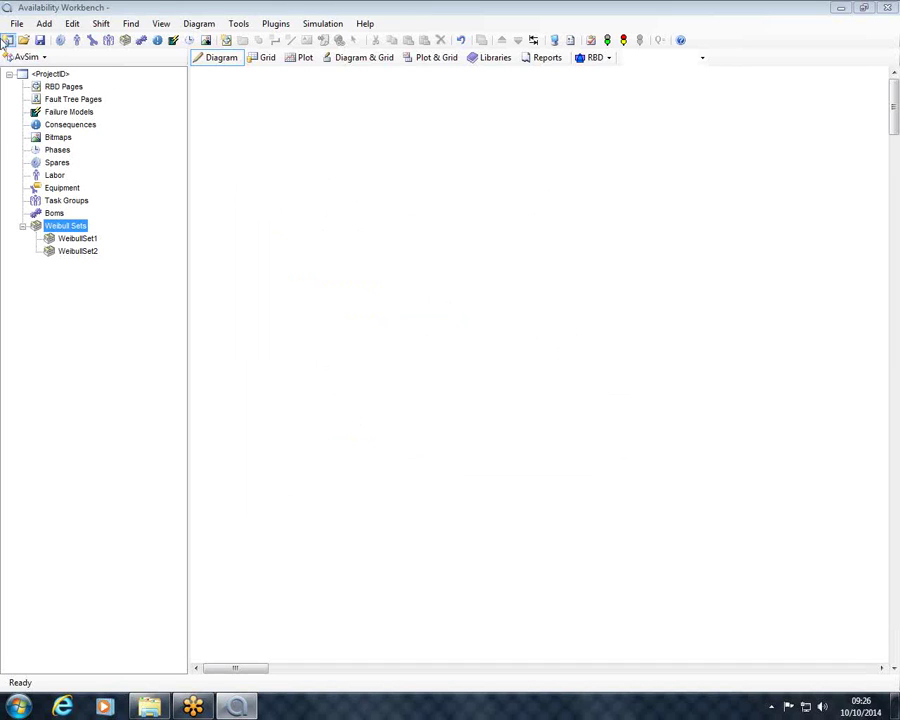
# Step: Return to the Weibull module and examine the first failure times in WeibullSet1's item grid
pyautogui.click(13, 59)
pyautogui.click(40, 104)
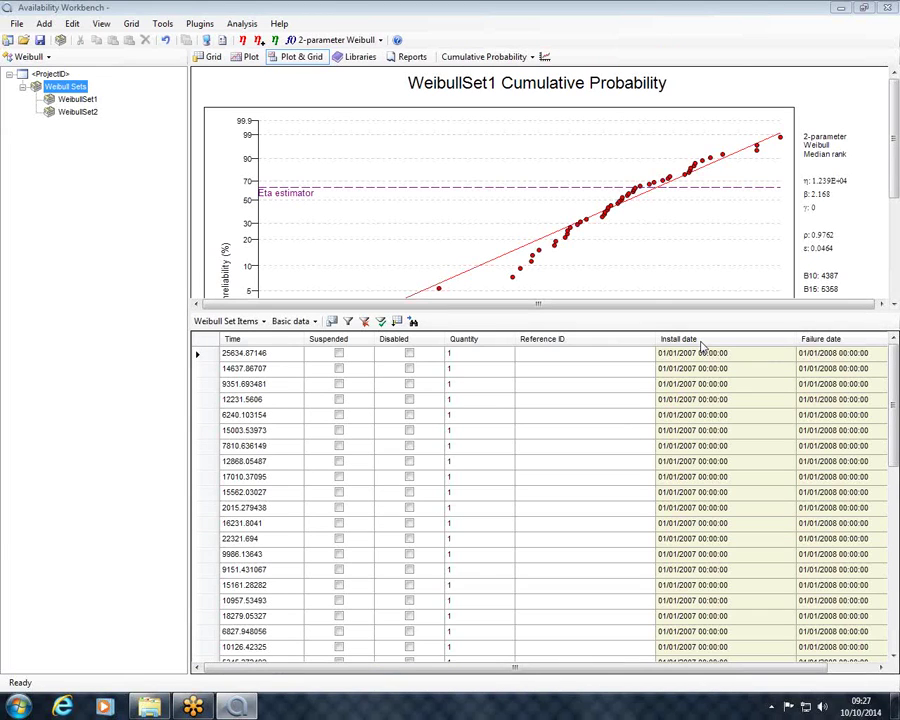
pyautogui.click(243, 363)
pyautogui.click(241, 353)
pyautogui.click(238, 384)
pyautogui.click(238, 399)
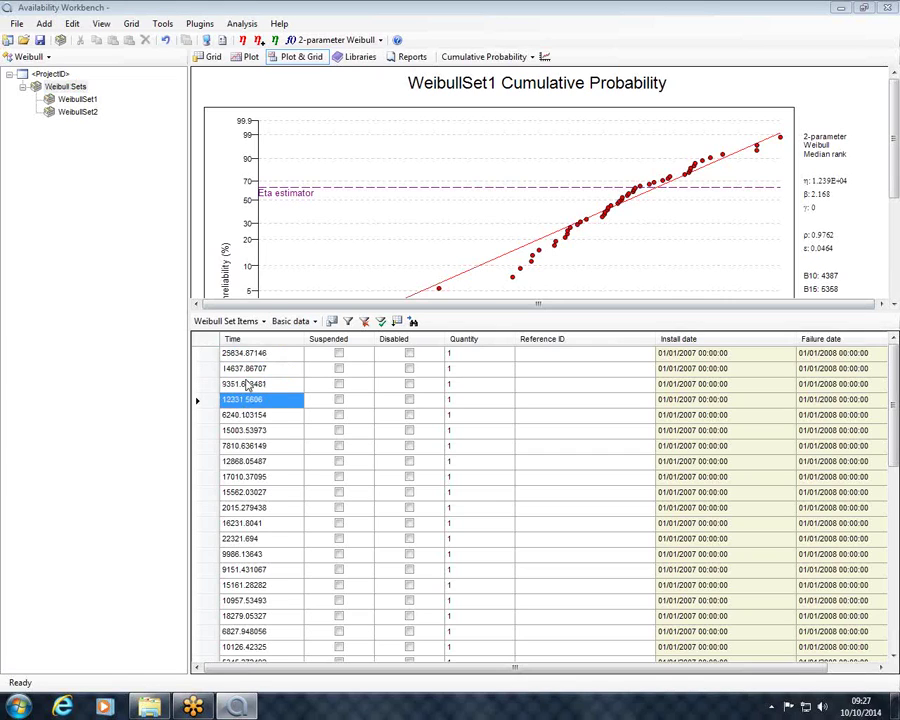
pyautogui.click(240, 355)
pyautogui.click(244, 368)
pyautogui.click(244, 384)
pyautogui.click(244, 399)
pyautogui.click(245, 414)
pyautogui.click(246, 431)
pyautogui.click(246, 353)
pyautogui.click(246, 368)
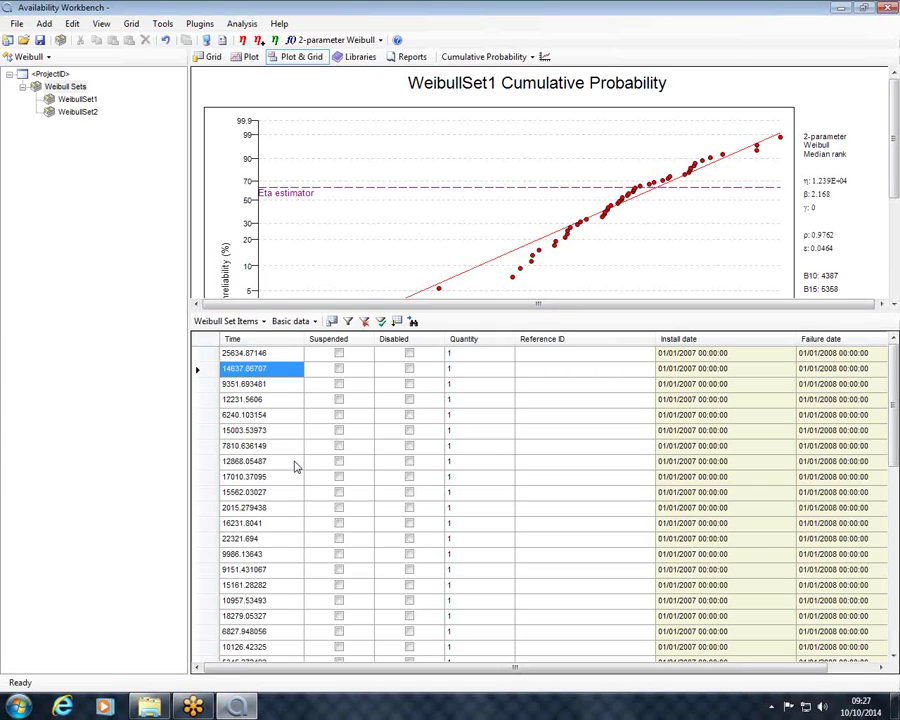
# Step: Switch to a new Microsoft Excel workbook and enter a Failure column numbered 1 to 3 in A1:A4
pyautogui.press('super')
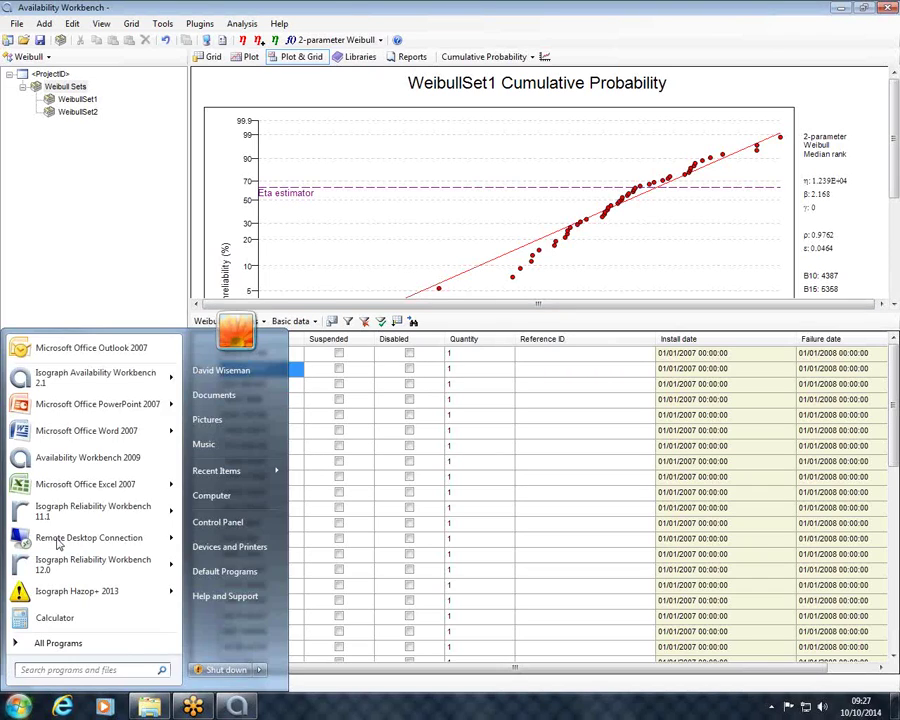
pyautogui.click(80, 486)
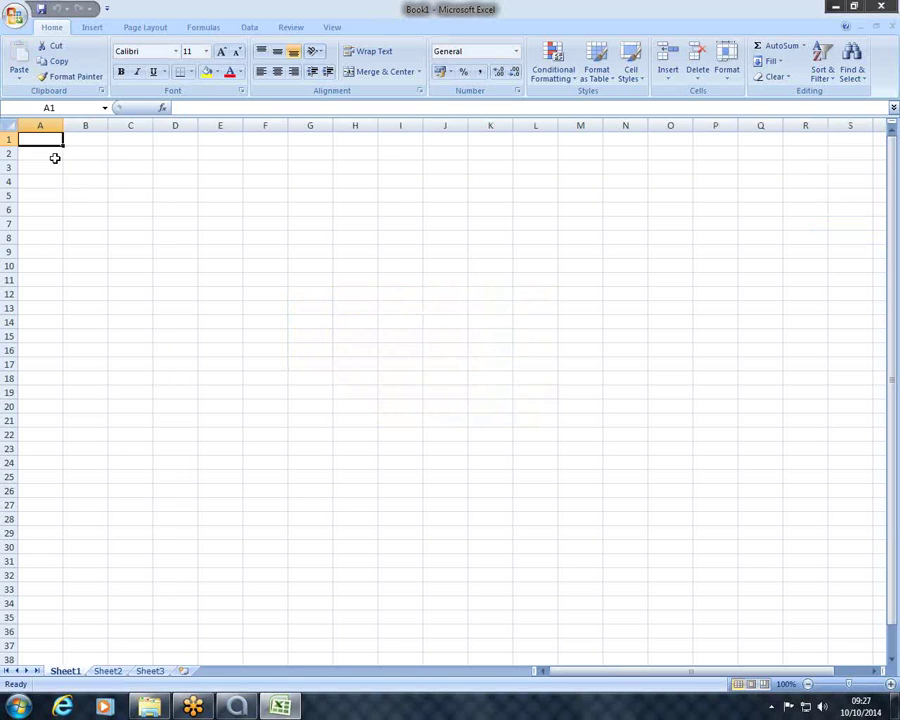
pyautogui.write('Failure')
pyautogui.press('Return')
pyautogui.write('1')
pyautogui.press('Return')
pyautogui.write('2')
pyautogui.press('Return')
pyautogui.write('3')
# Step: Add the header FailureDates in B1 and fit the column width to it
pyautogui.press('Right')
pyautogui.press('Up')
pyautogui.press('Up')
pyautogui.press('Right')
pyautogui.press('Up')
pyautogui.press('Left')
pyautogui.write('FailureD')
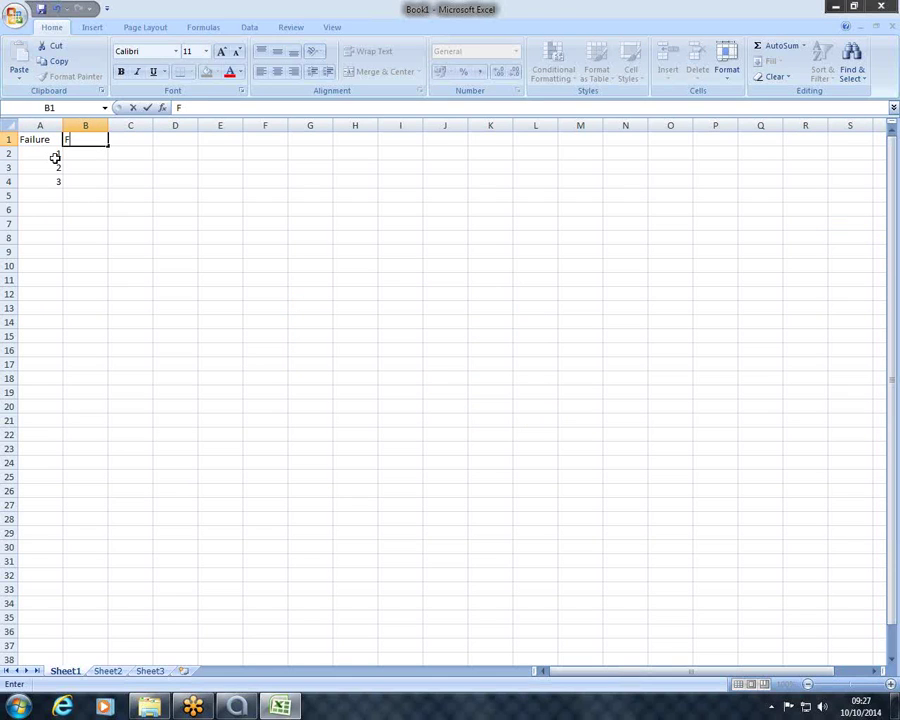
pyautogui.write('ates')
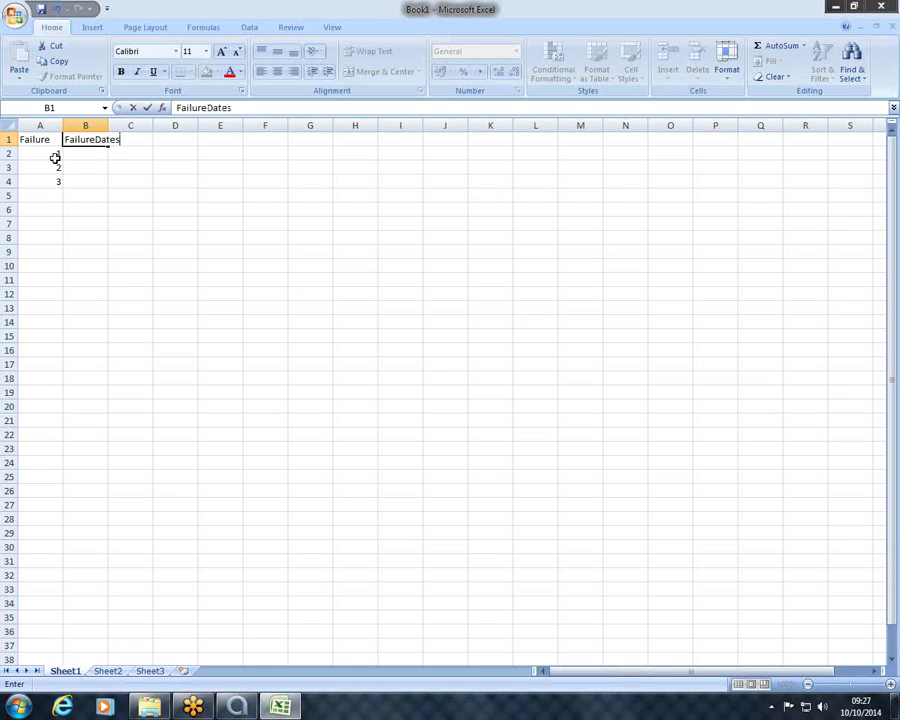
pyautogui.click(102, 126)
pyautogui.doubleClick(106, 131)
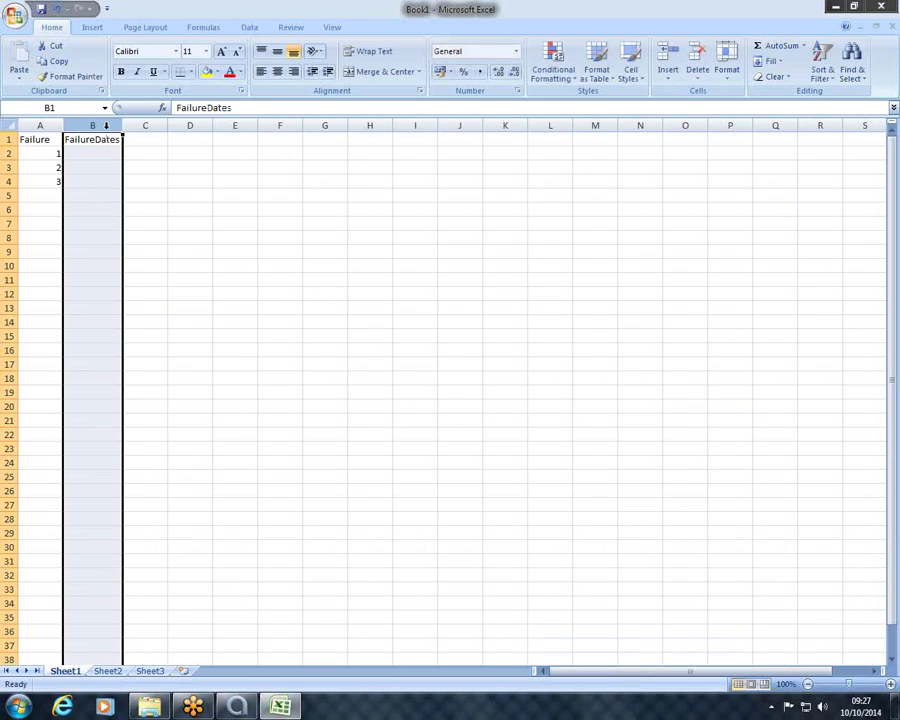
# Step: Enter the failure dates 01/01/1999, 01/01/2000 and 01/01/2001 in B2:B4
pyautogui.click(102, 152)
pyautogui.write('1/01/1999')
pyautogui.press('Return')
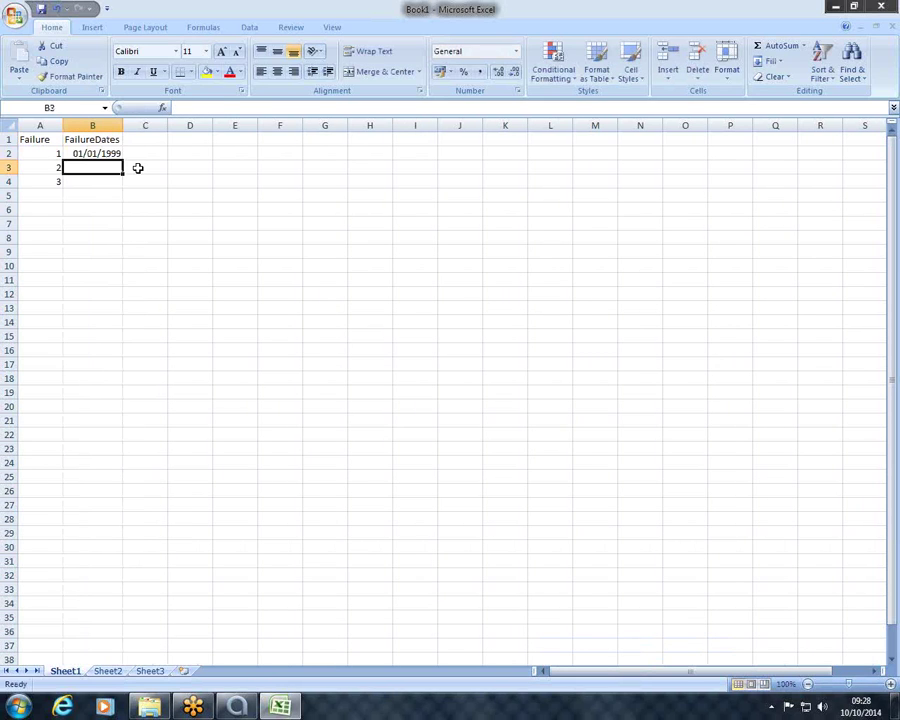
pyautogui.write('1/1/1')
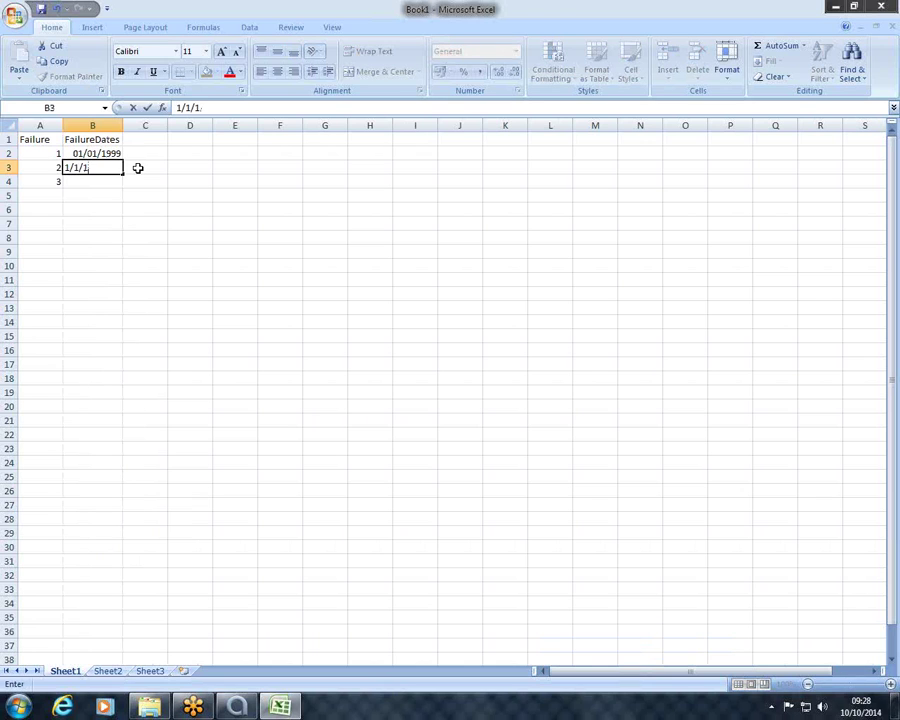
pyautogui.press('BackSpace')
pyautogui.write('2000')
pyautogui.press('Return')
pyautogui.write('1/1/1')
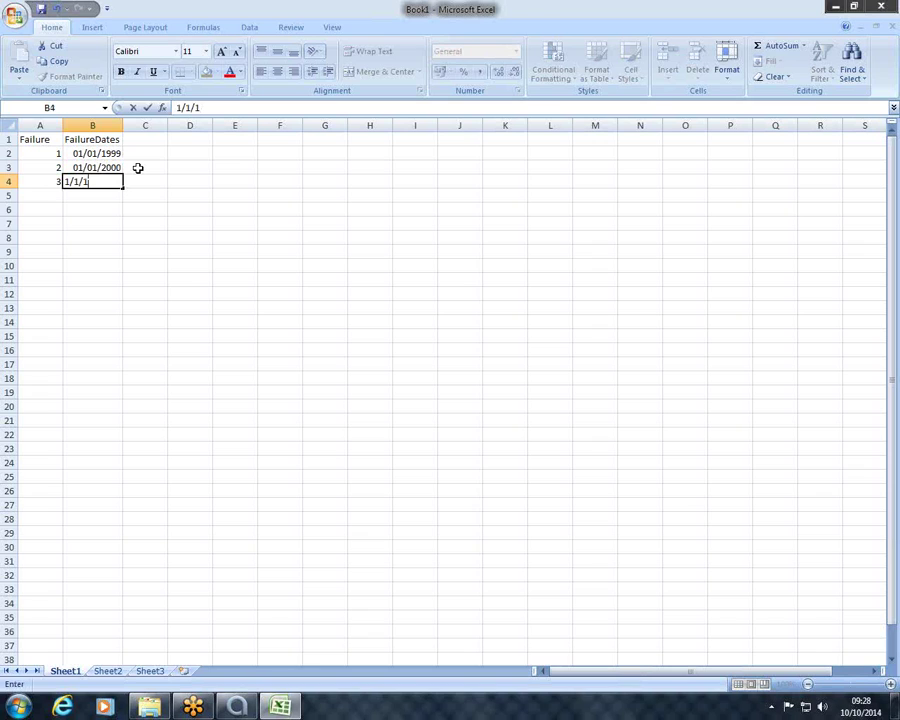
pyautogui.press('BackSpace')
pyautogui.write('2001')
pyautogui.press('Return')
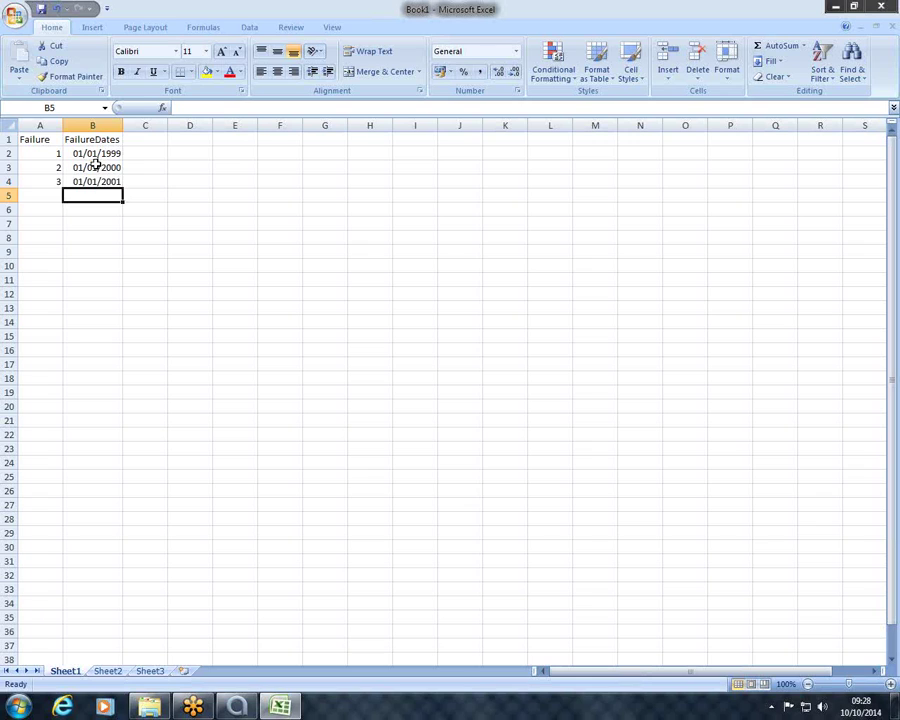
# Step: Shift the FailureDates data from column B to column C, leaving column B empty, and fit column C's width
pyautogui.click(95, 155)
pyautogui.click(94, 168)
pyautogui.click(93, 181)
pyautogui.click(100, 168)
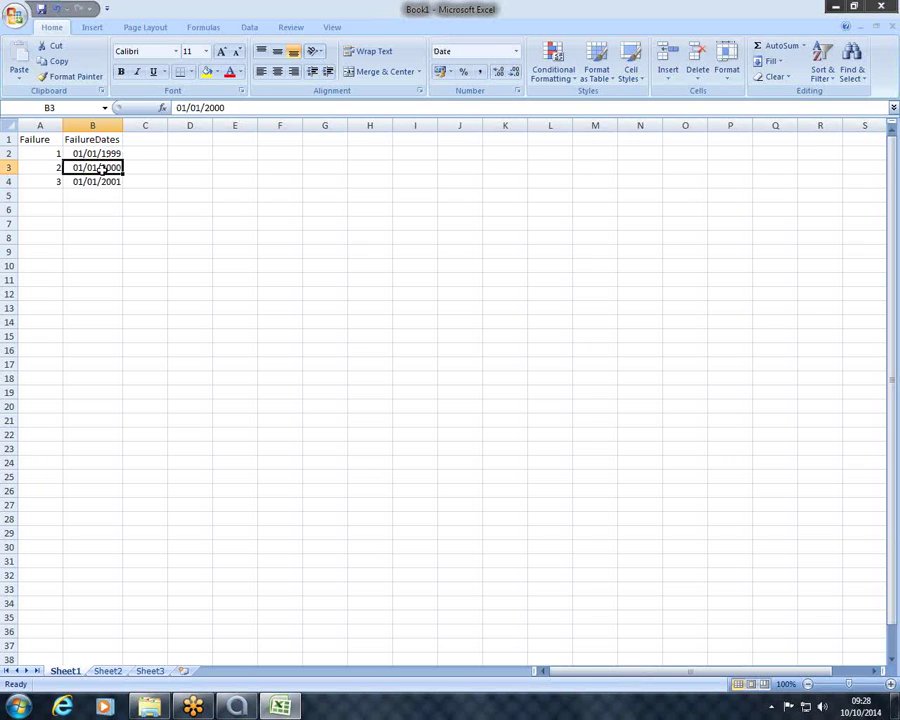
pyautogui.click(110, 153)
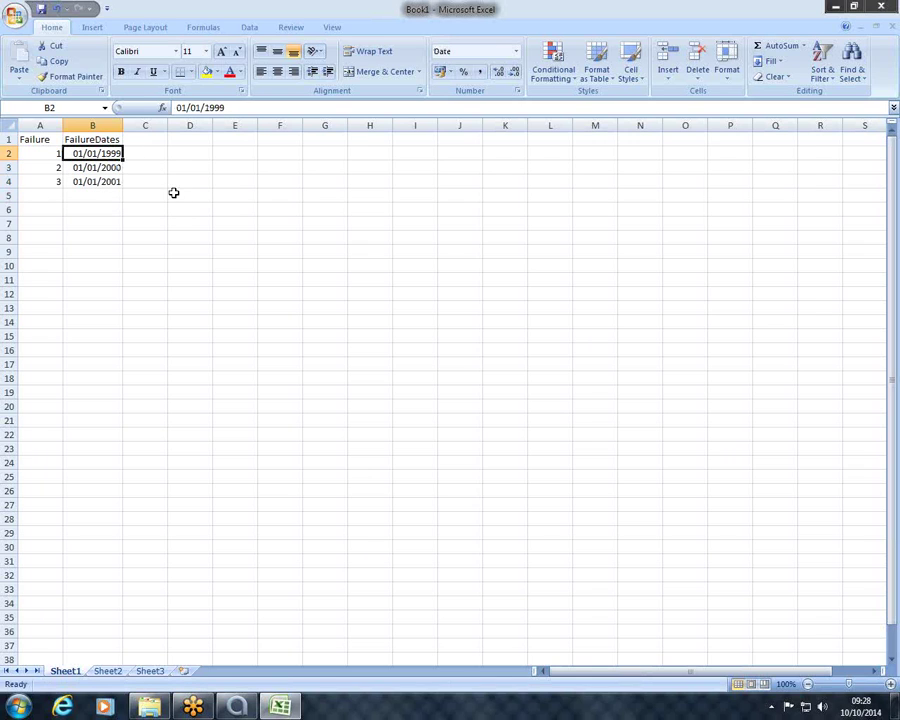
pyautogui.click(100, 143)
pyautogui.moveTo(100, 143); pyautogui.dragTo(140, 188)
pyautogui.click(145, 209)
pyautogui.doubleClick(164, 125)
pyautogui.click(100, 139)
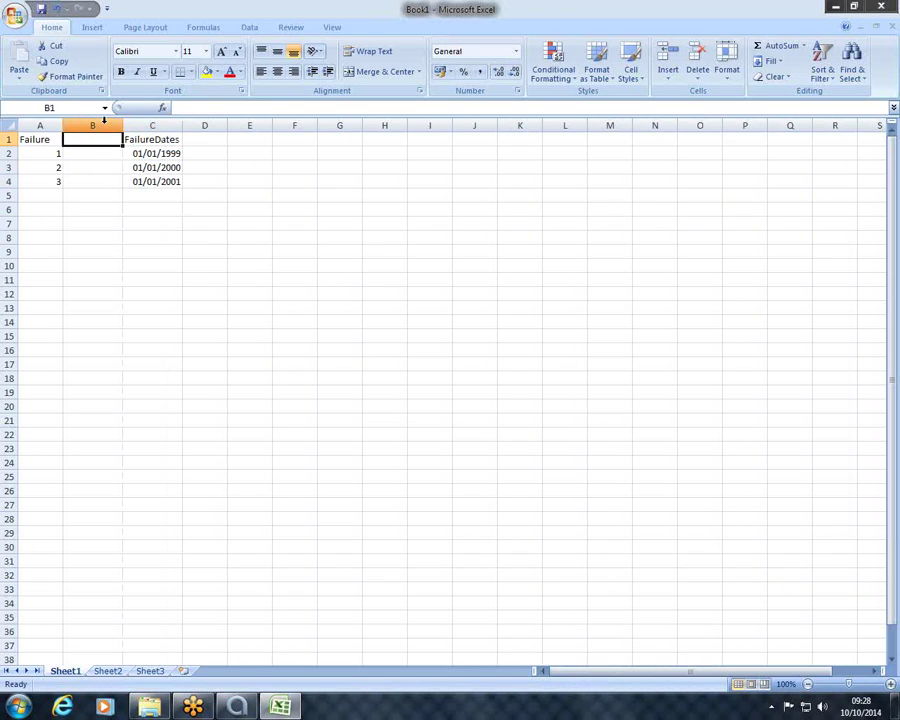
# Step: Add the header Installation in B1 and enter 1/1/1998 as the first failure's installation date in B2
pyautogui.write('Installation')
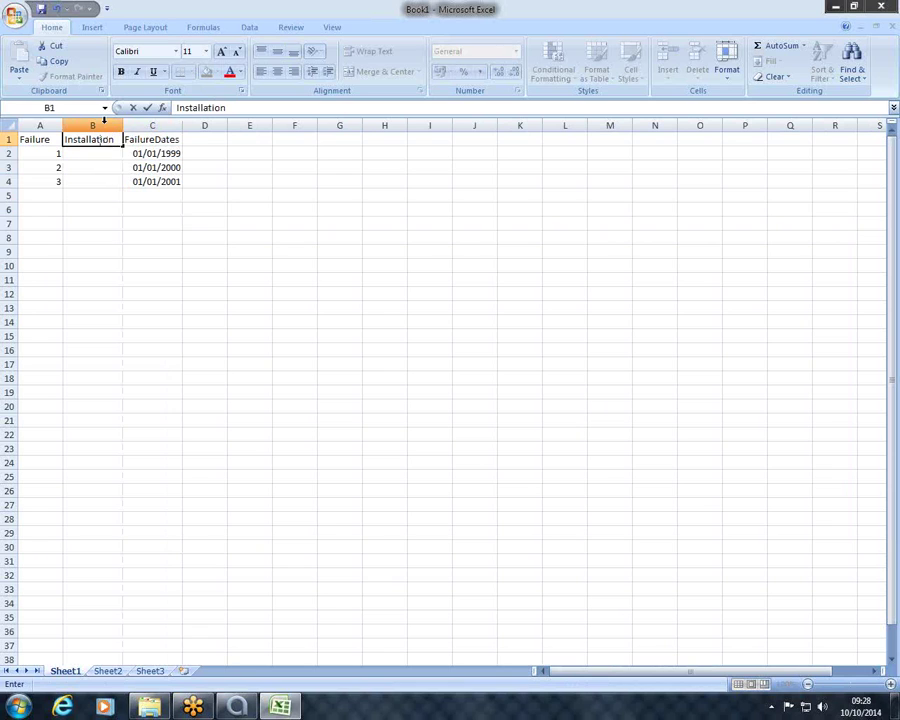
pyautogui.press('Return')
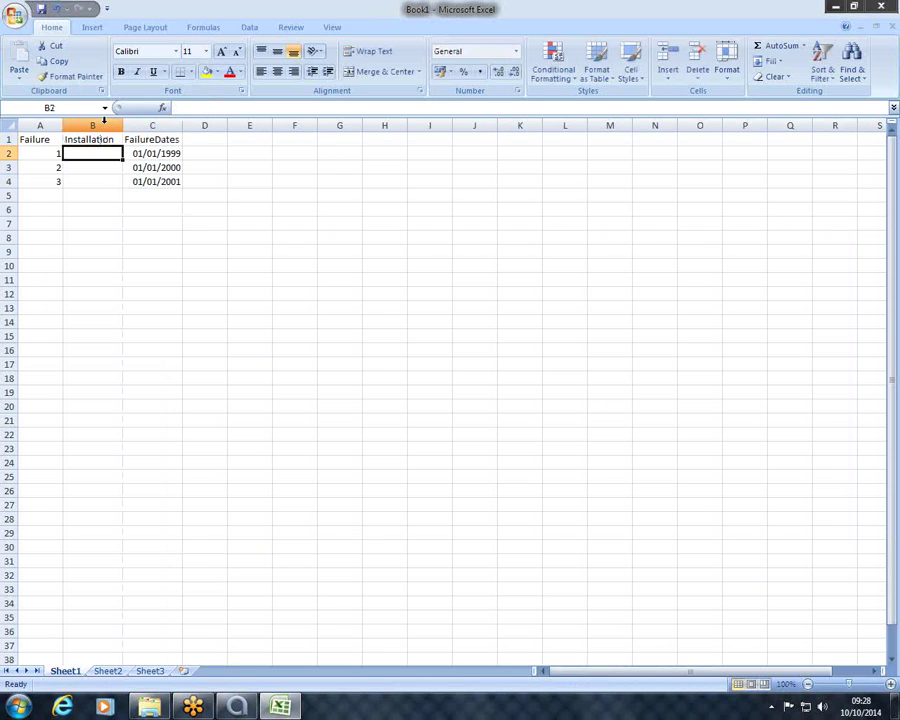
pyautogui.write('1/1/1998')
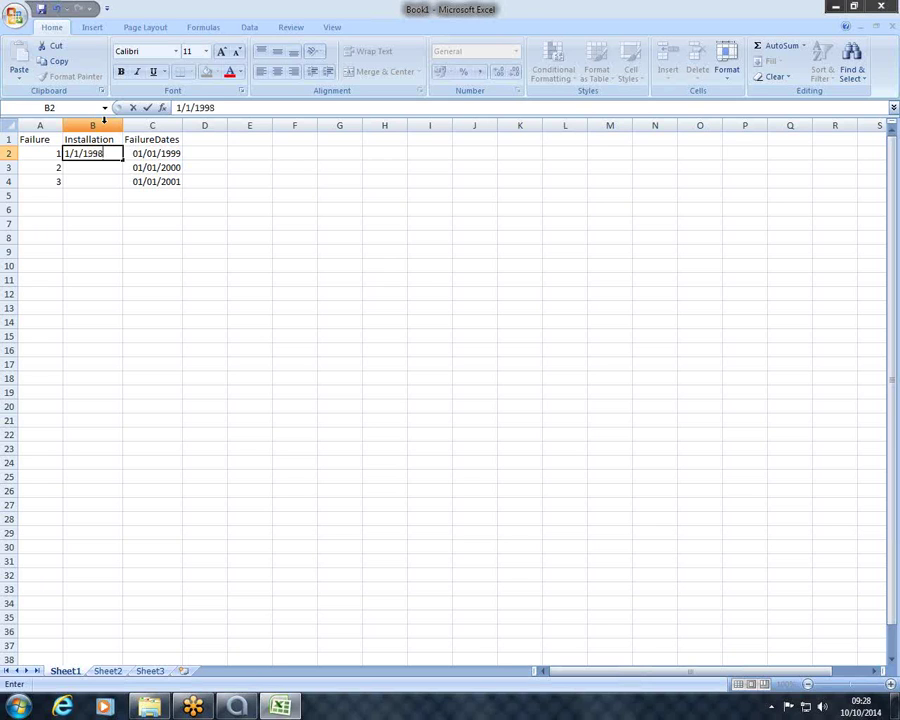
pyautogui.press('Return')
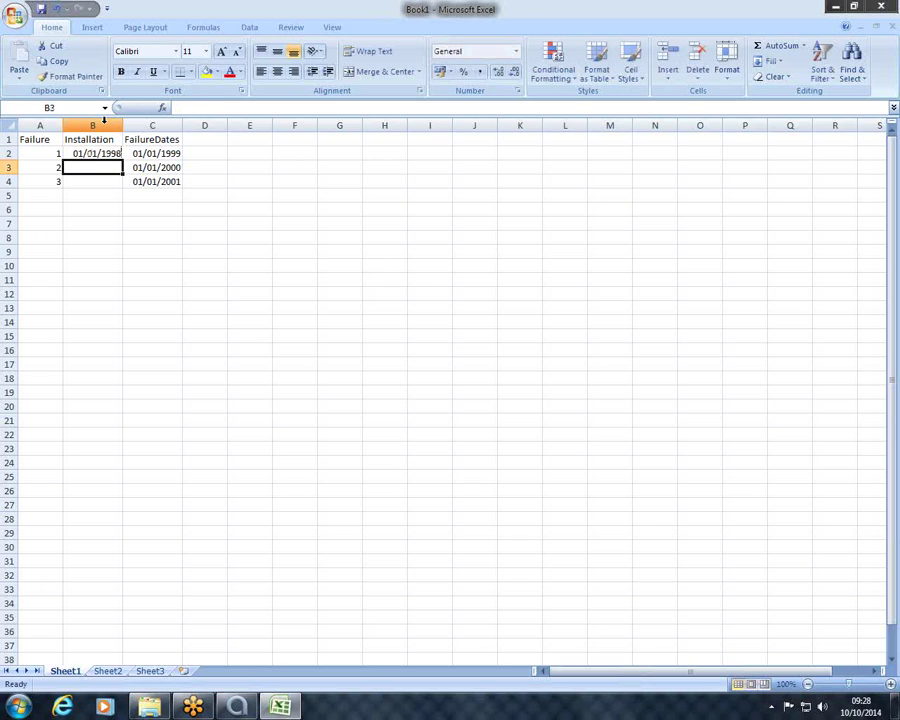
# Step: Compare the first failure's dates and enter 1/1/1999 as the second failure's installation date in B3
pyautogui.click(78, 153)
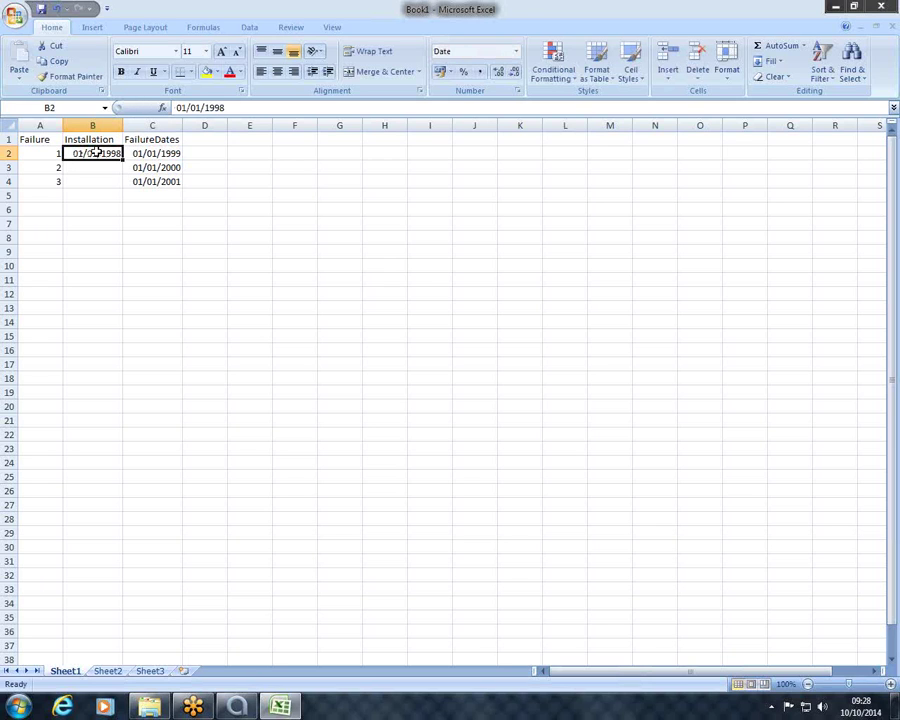
pyautogui.click(152, 155)
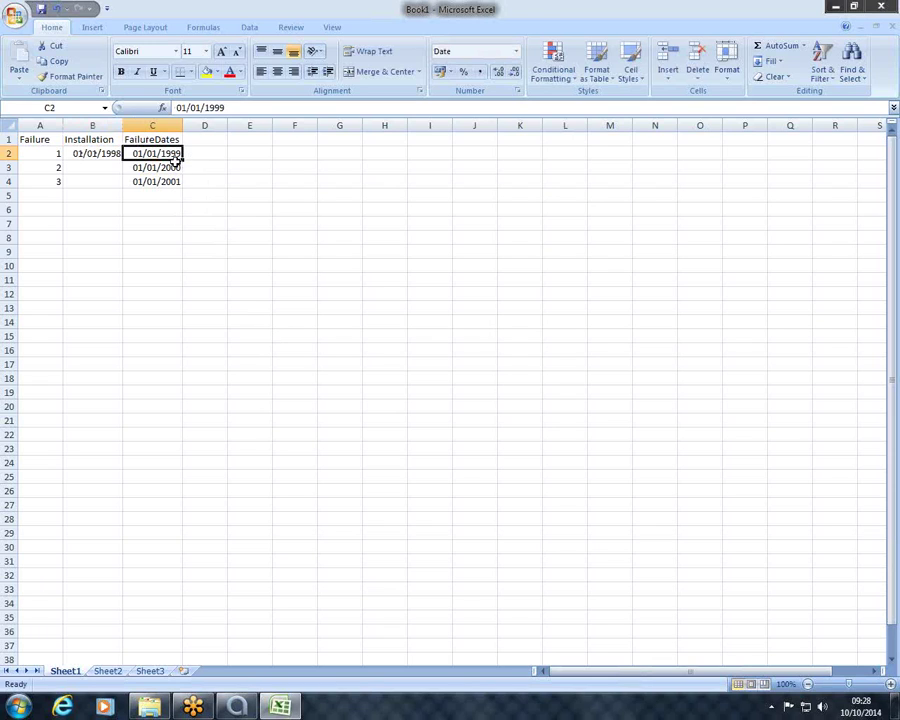
pyautogui.click(100, 167)
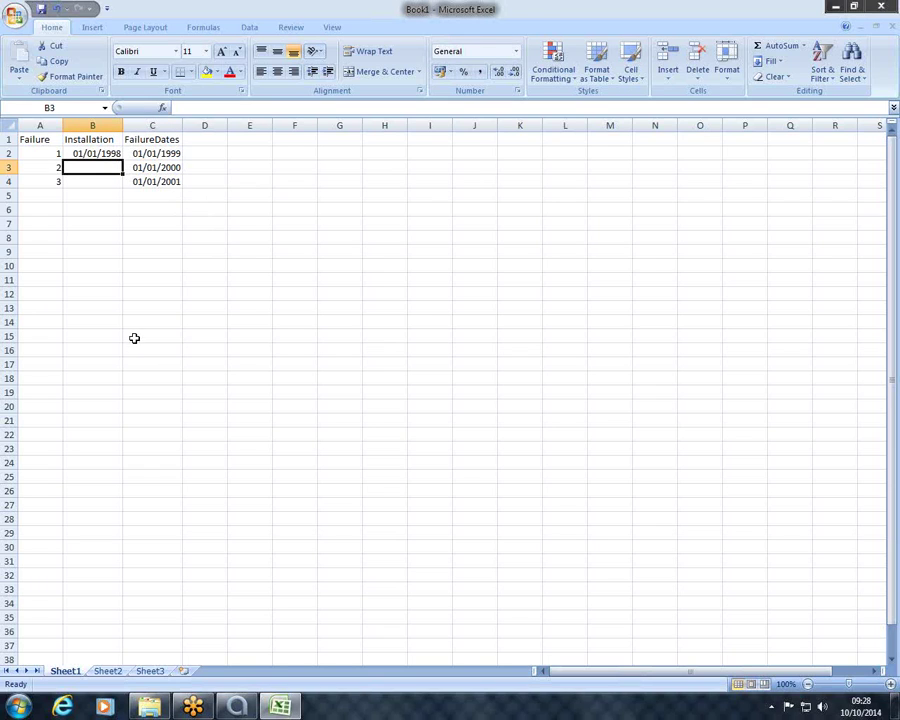
pyautogui.click(155, 154)
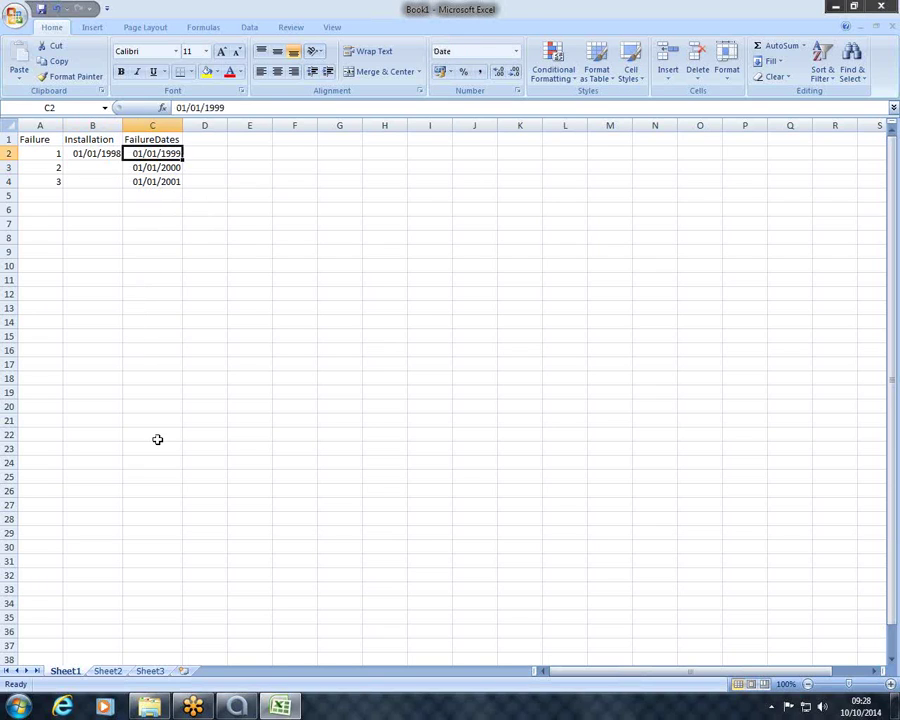
pyautogui.click(78, 168)
pyautogui.write('1/1/1999')
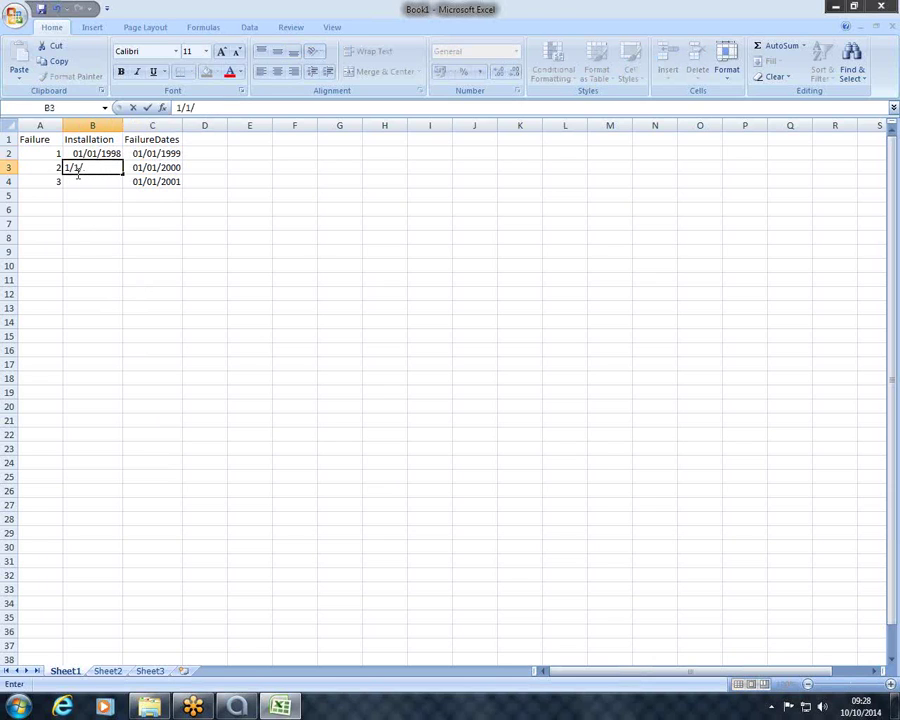
pyautogui.click(352, 206)
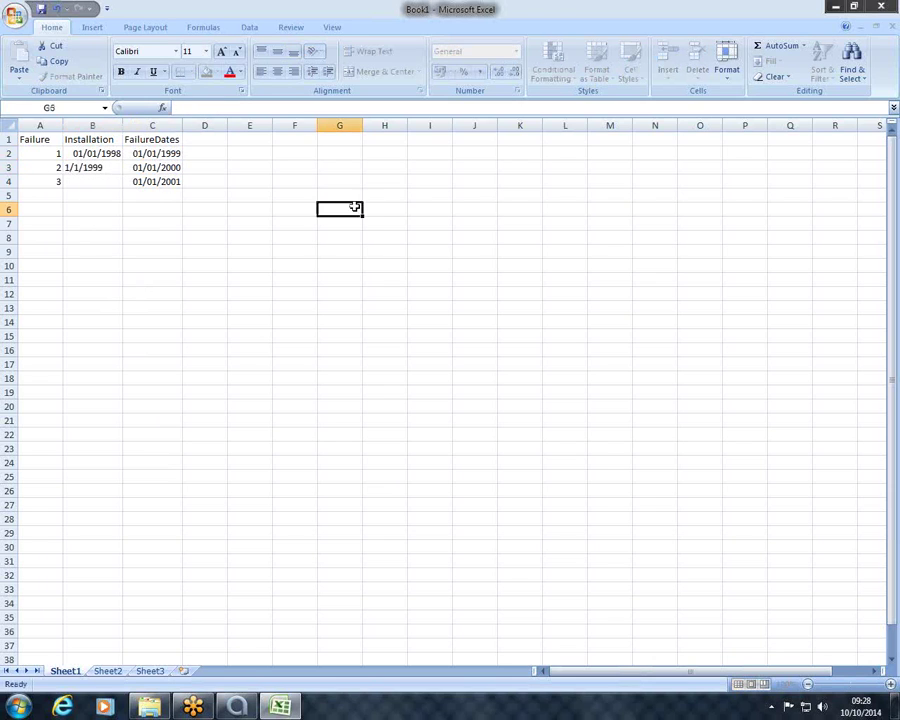
# Step: Calculate the days between the second failure's installation and failure dates in D3 with =C3-B3
pyautogui.click(208, 165)
pyautogui.write('=')
pyautogui.click(150, 168)
pyautogui.write('-')
pyautogui.click(90, 168)
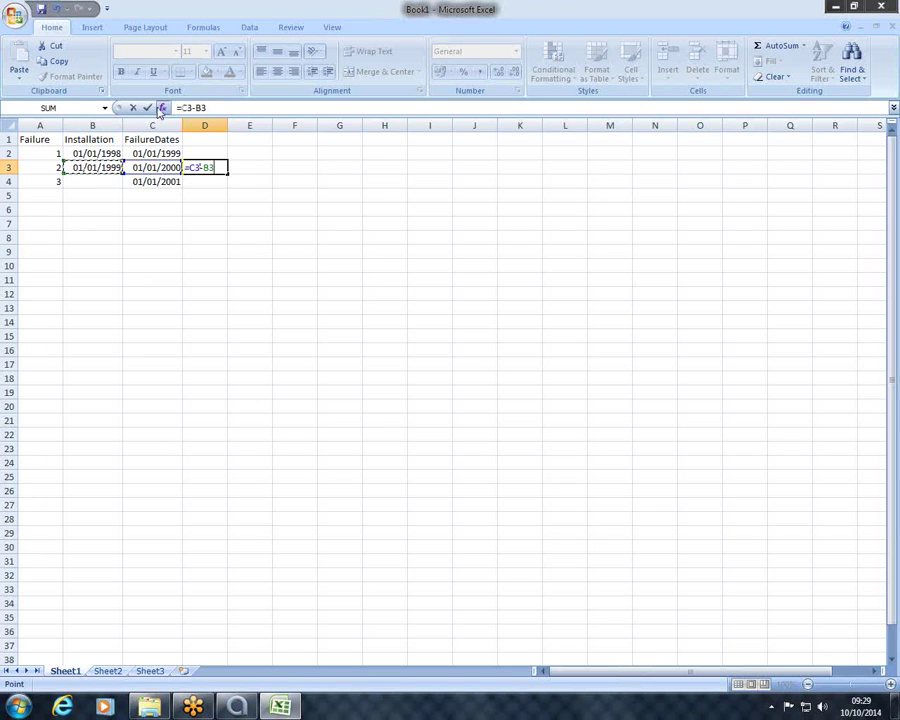
pyautogui.click(148, 107)
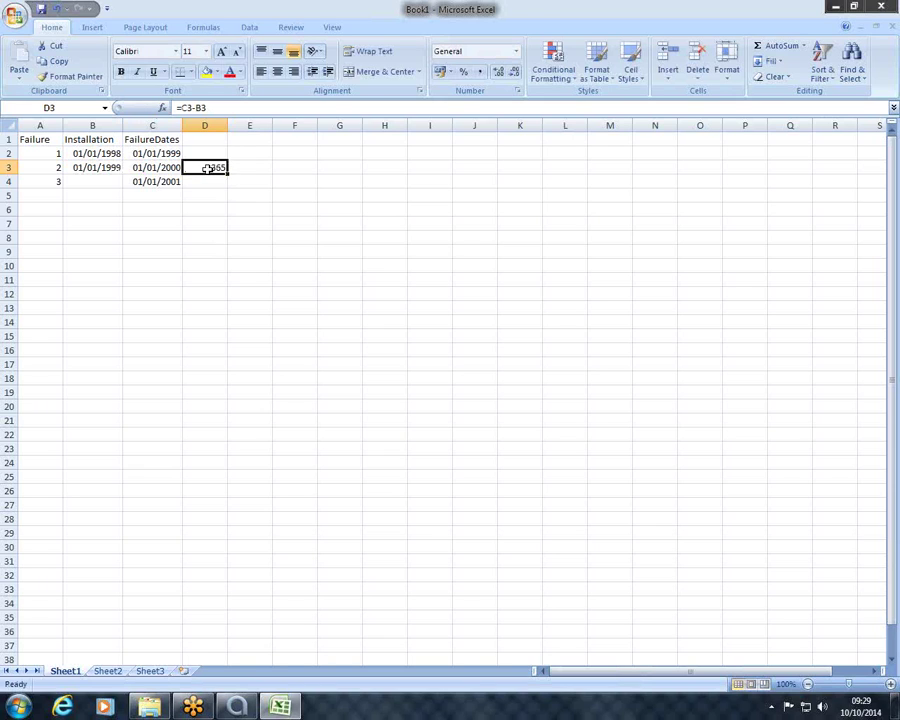
# Step: Clear the date difference in D3 and the second failure's installation date in B3
pyautogui.click(104, 167)
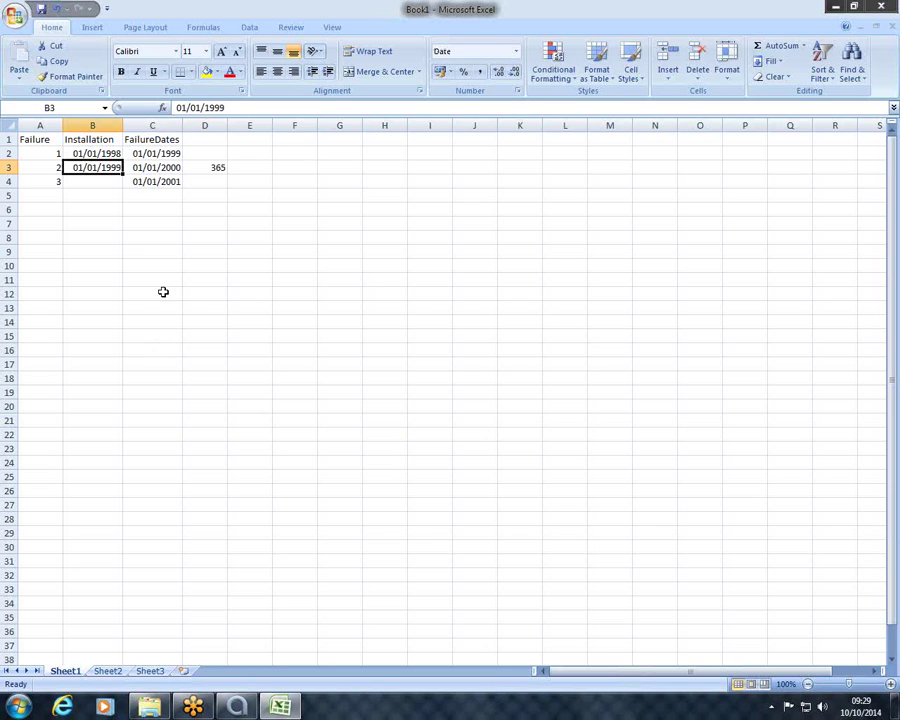
pyautogui.click(208, 169)
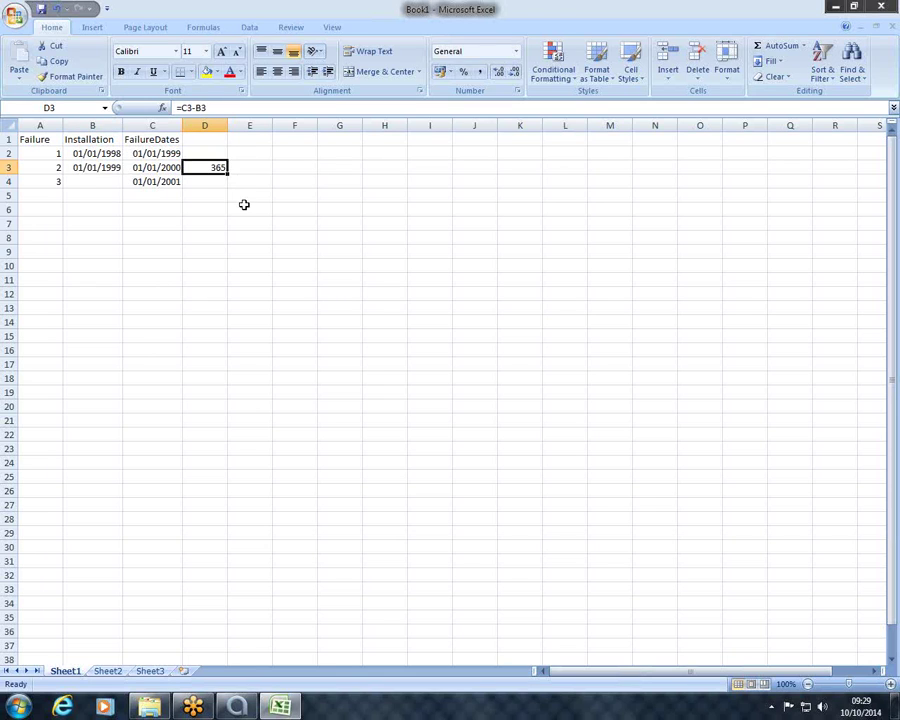
pyautogui.press('F2')
pyautogui.click(84, 182)
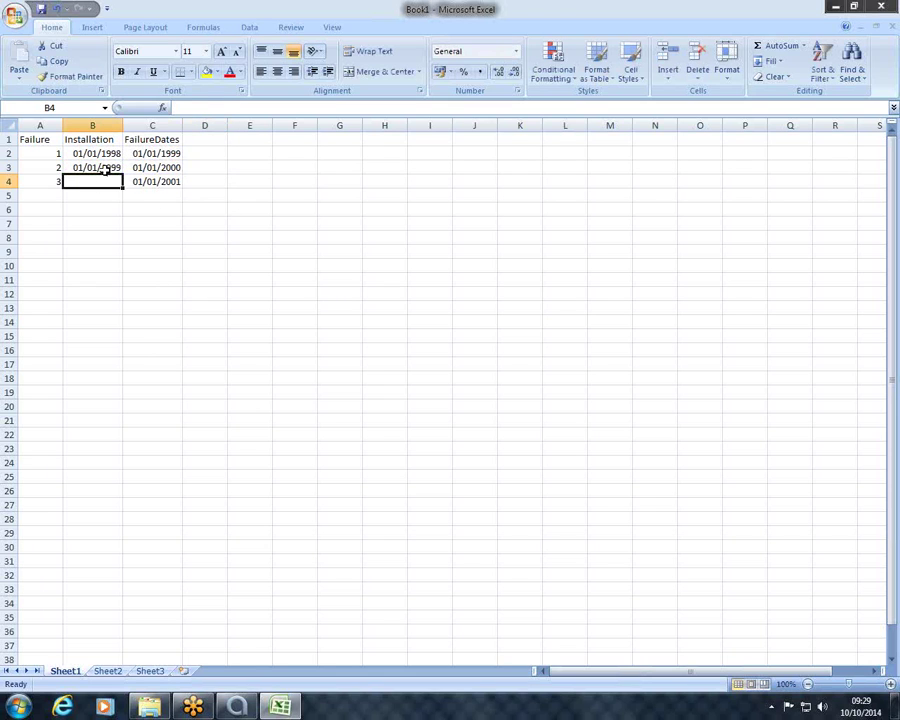
pyautogui.click(104, 168)
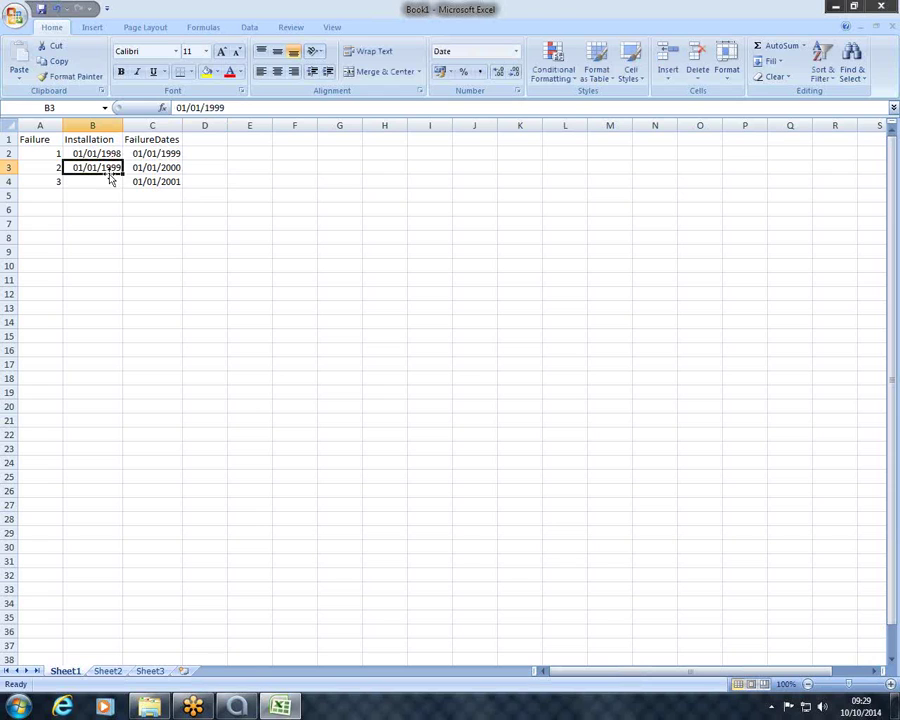
pyautogui.press('BackSpace')
# Step: Add the header RepairDate in D1 beside the installation and failure date columns
pyautogui.moveTo(93, 141); pyautogui.dragTo(143, 193)
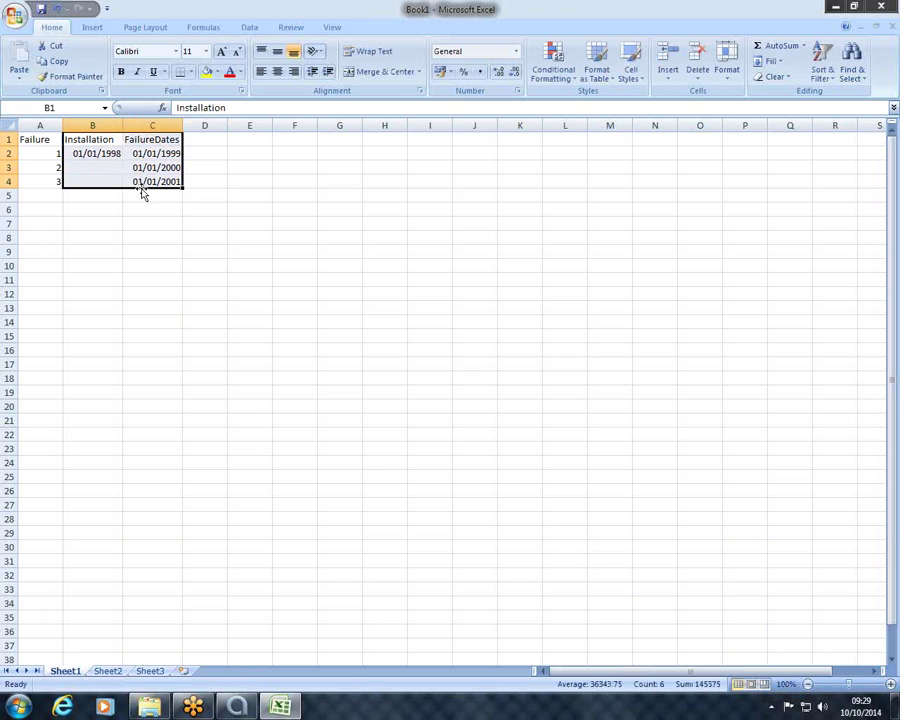
pyautogui.click(218, 142)
pyautogui.write('Repa')
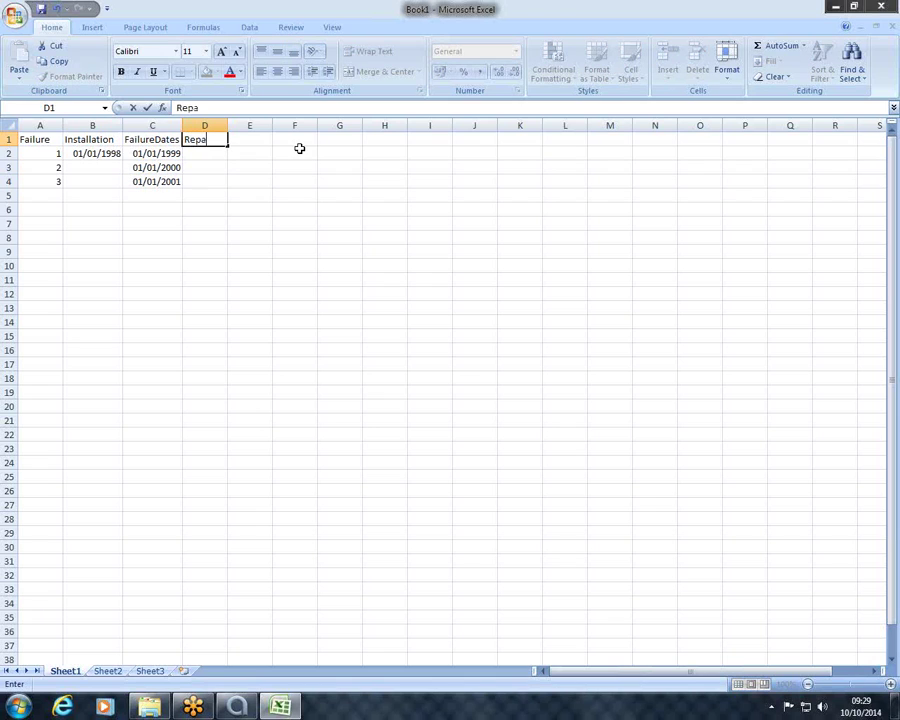
pyautogui.write('irDate')
# Step: Enter the repair dates 2/1/1999 and 2/1/2000 in D2:D3 and extend the yearly series to 02/01/2001 in D4
pyautogui.click(200, 153)
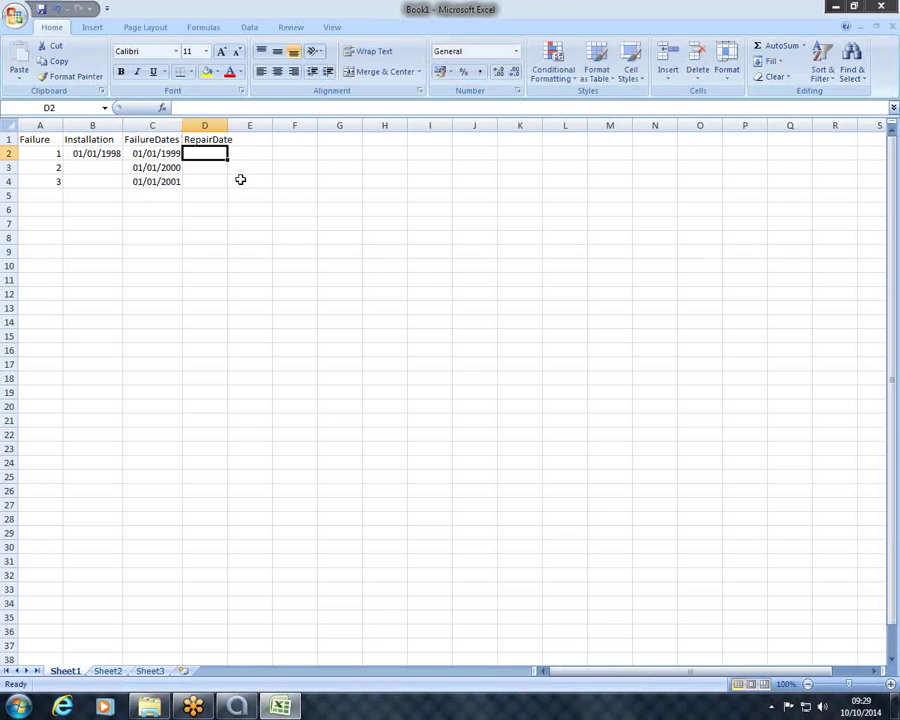
pyautogui.write('2/01/1999')
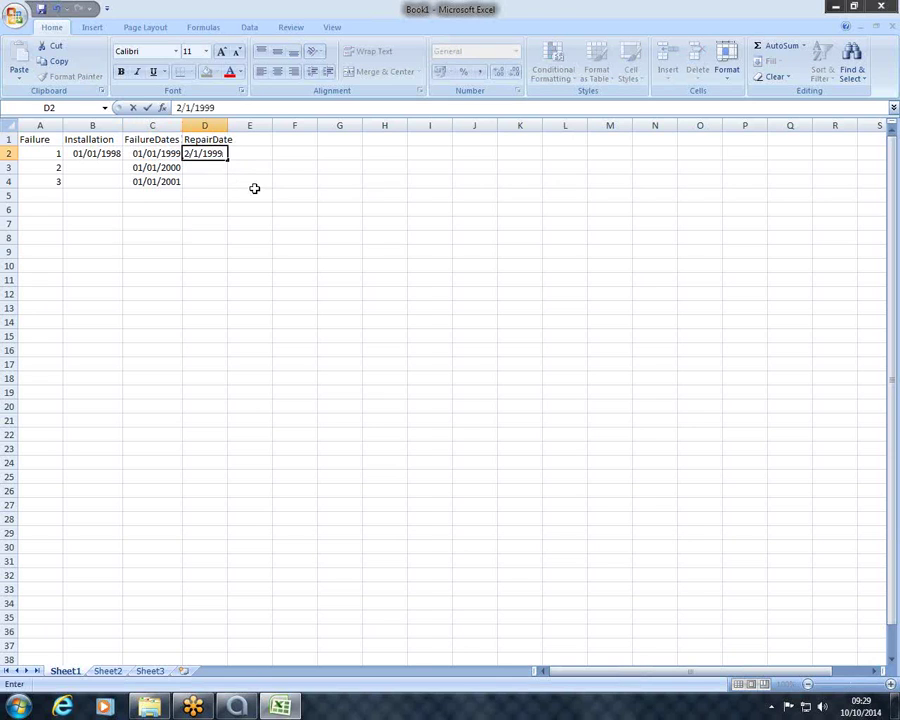
pyautogui.press('Return')
pyautogui.write('2/01/')
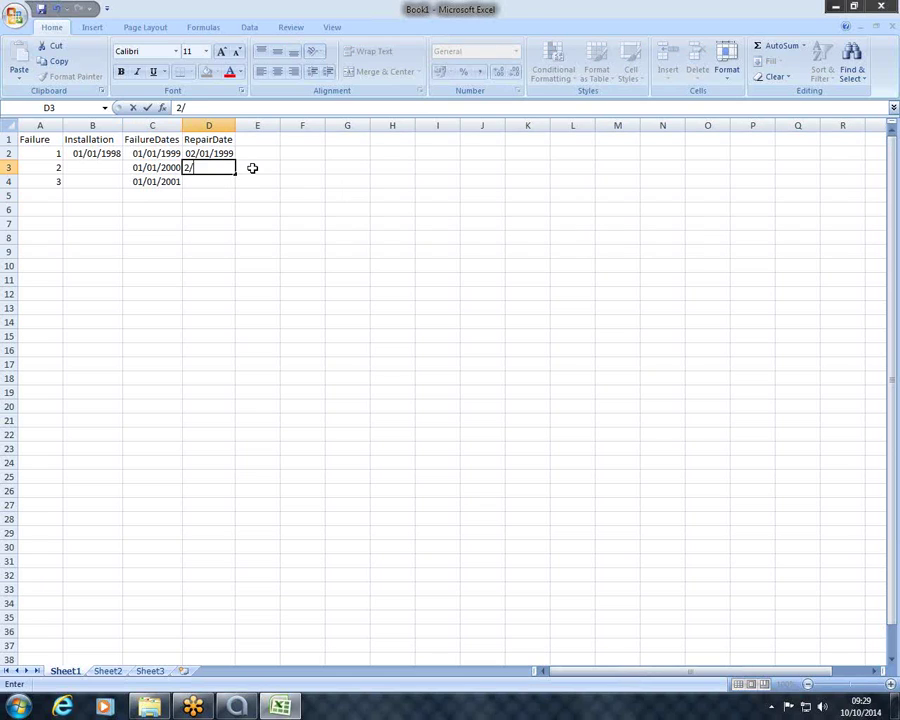
pyautogui.write('2000')
pyautogui.press('Return')
pyautogui.moveTo(226, 154); pyautogui.dragTo(236, 186)
pyautogui.click(239, 223)
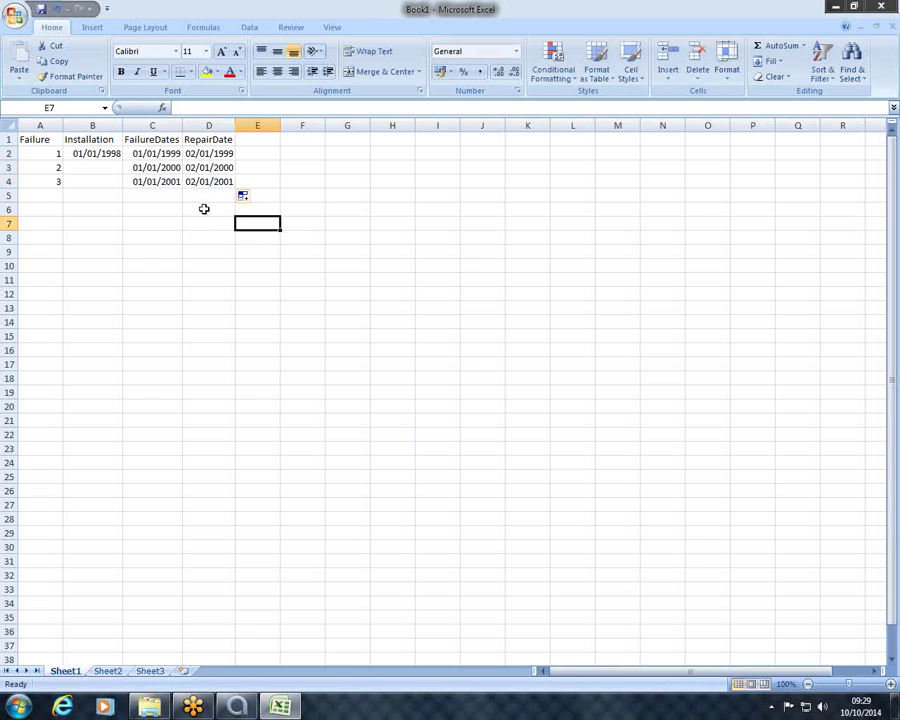
# Step: Set the second and third failures' installation dates to the preceding repair dates, using =D2 in B3 and =D3 in B4
pyautogui.click(158, 167)
pyautogui.click(92, 168)
pyautogui.write('=')
pyautogui.click(205, 154)
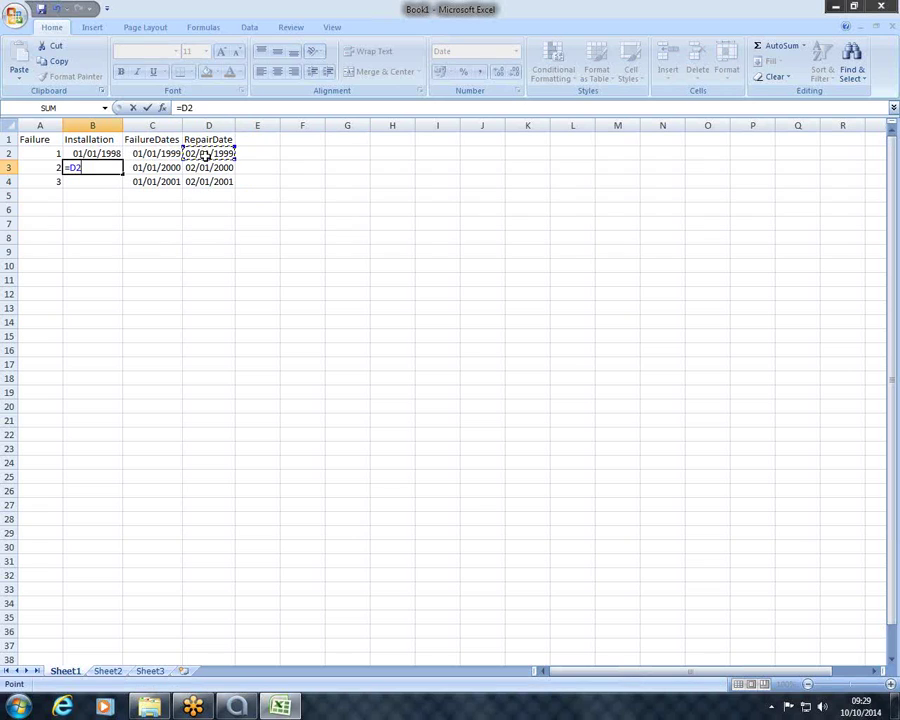
pyautogui.press('Return')
pyautogui.write('=')
pyautogui.click(193, 167)
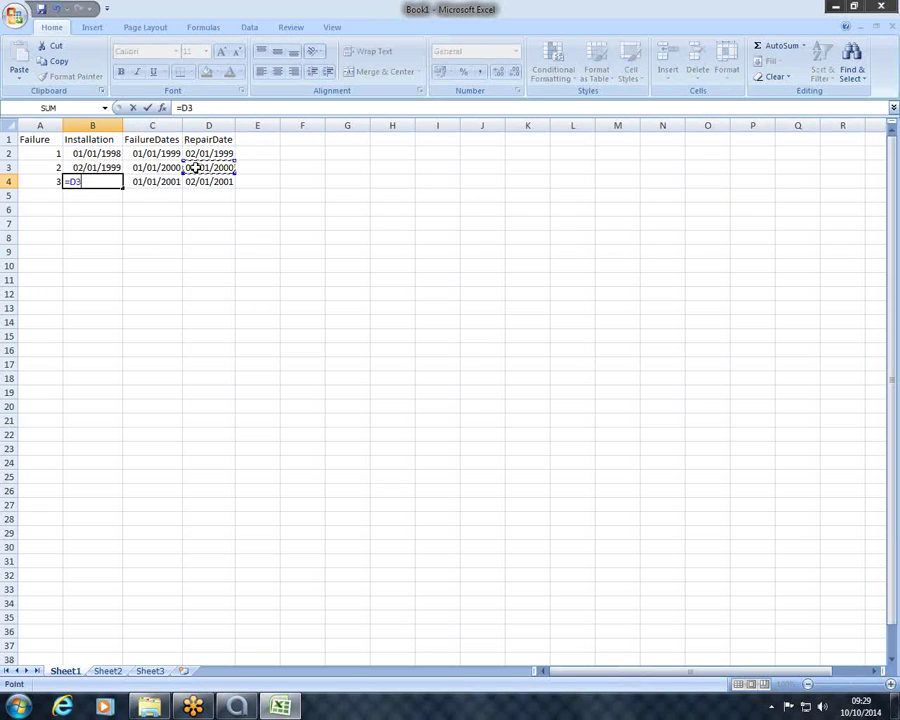
pyautogui.hotkey('ctrl', 'Return')
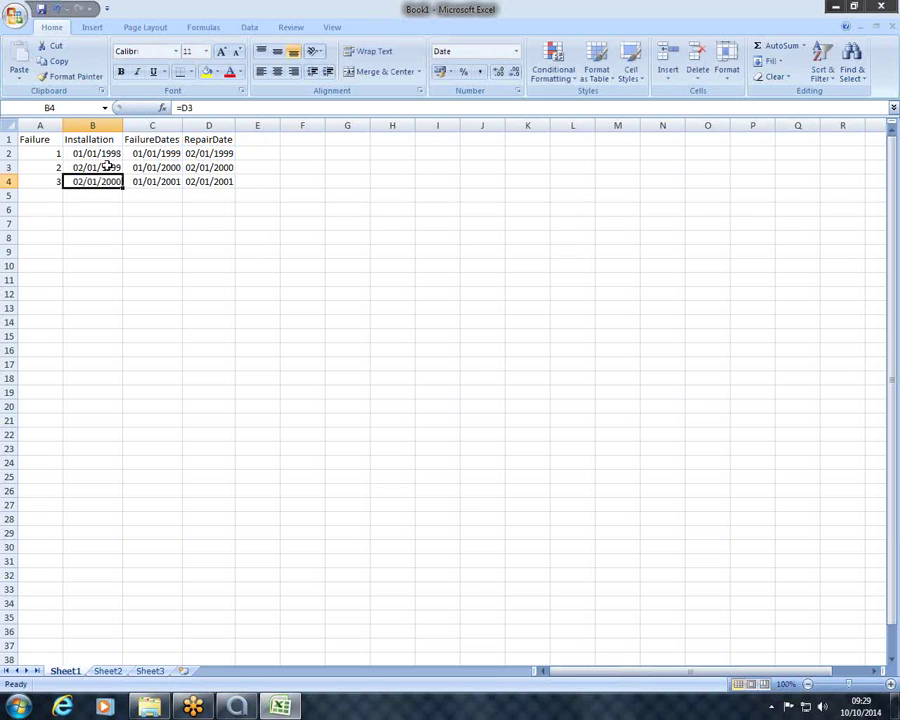
# Step: Add the header TTF in E1 and calculate the first failure's time to failure in E2 with =C2-B2
pyautogui.click(256, 139)
pyautogui.write('TTF')
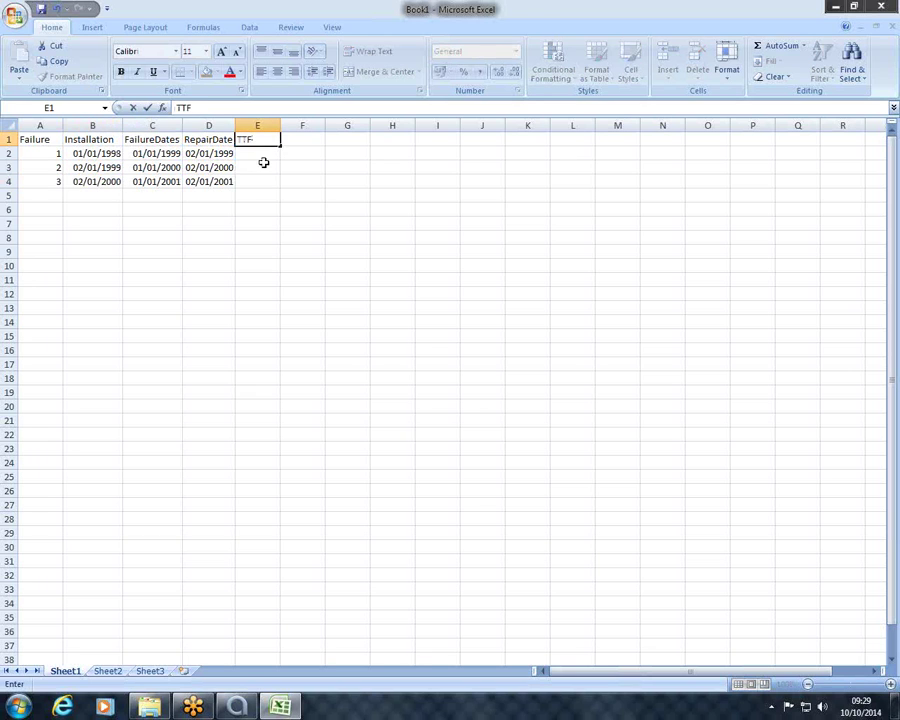
pyautogui.press('Return')
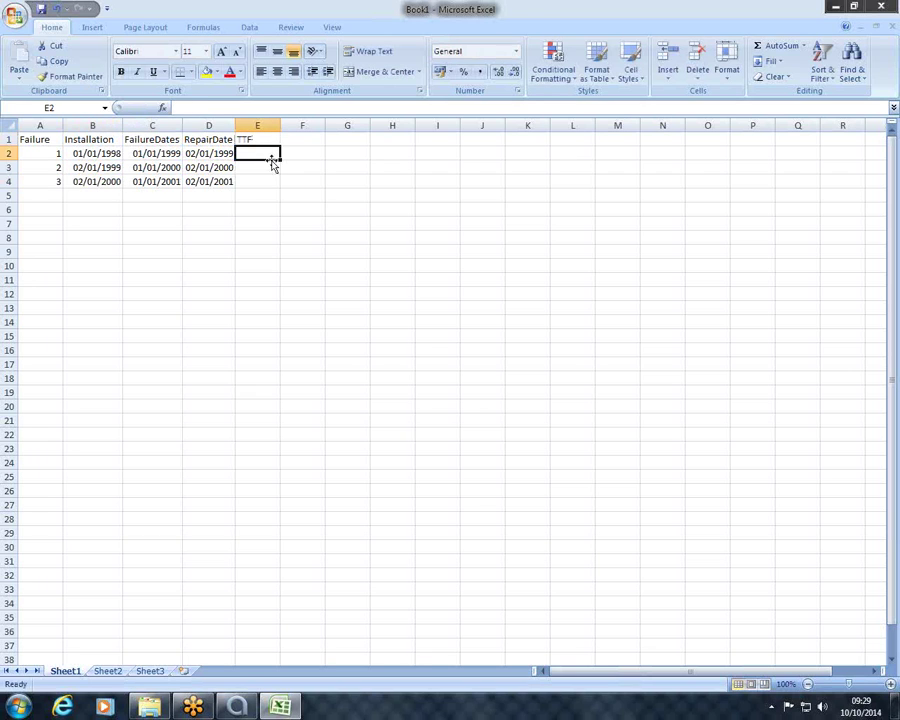
pyautogui.write('=')
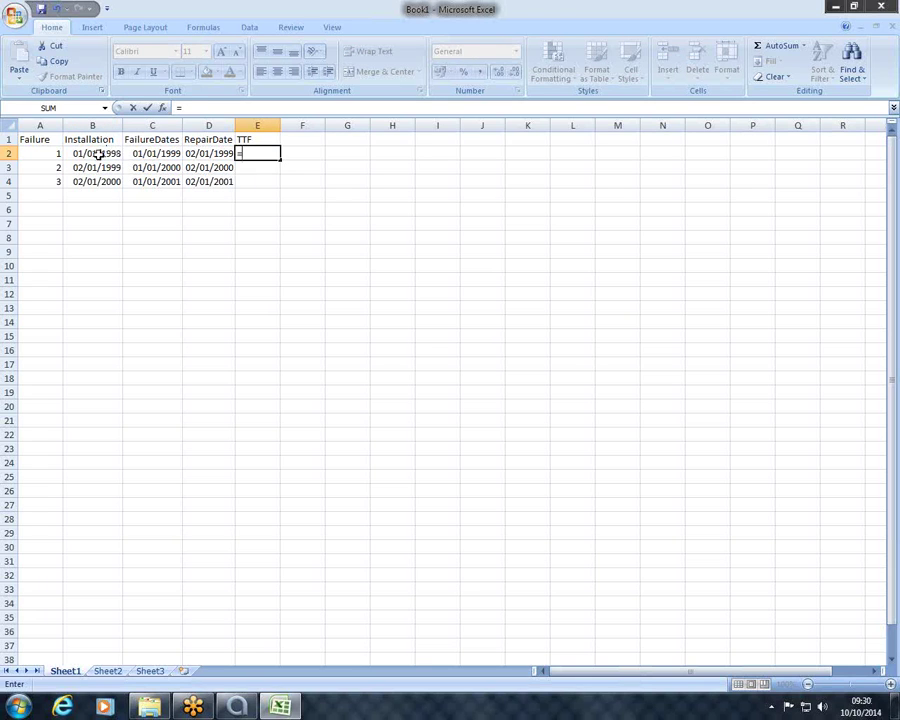
pyautogui.click(140, 153)
pyautogui.write('-')
pyautogui.click(91, 153)
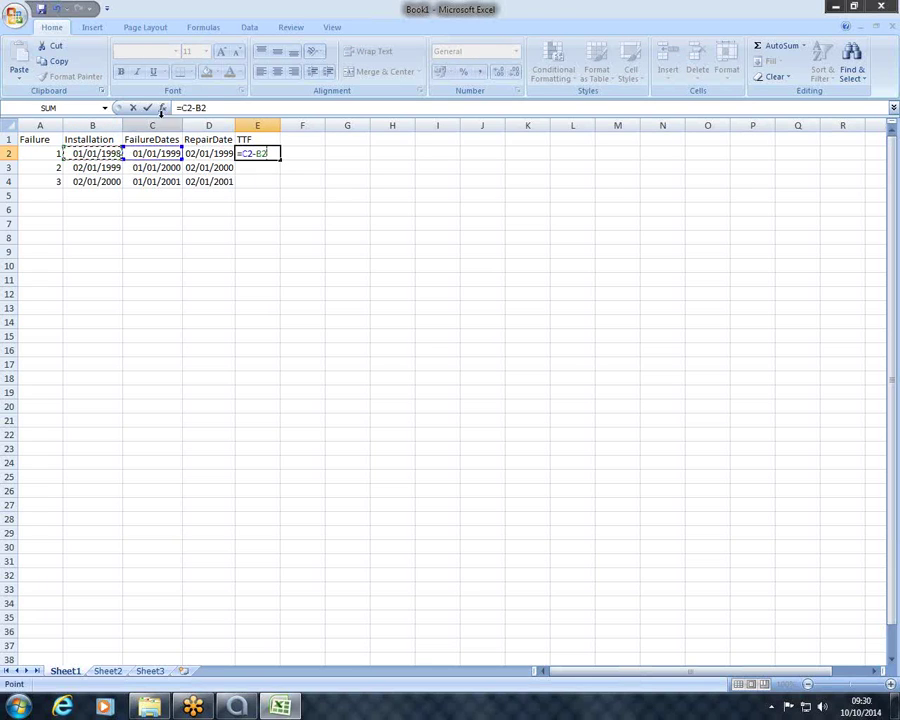
pyautogui.click(150, 108)
# Step: Try to calculate the second failure's time to failure in E3 from its repair and installation dates with =D3-B3
pyautogui.click(245, 168)
pyautogui.write('=')
pyautogui.click(152, 168)
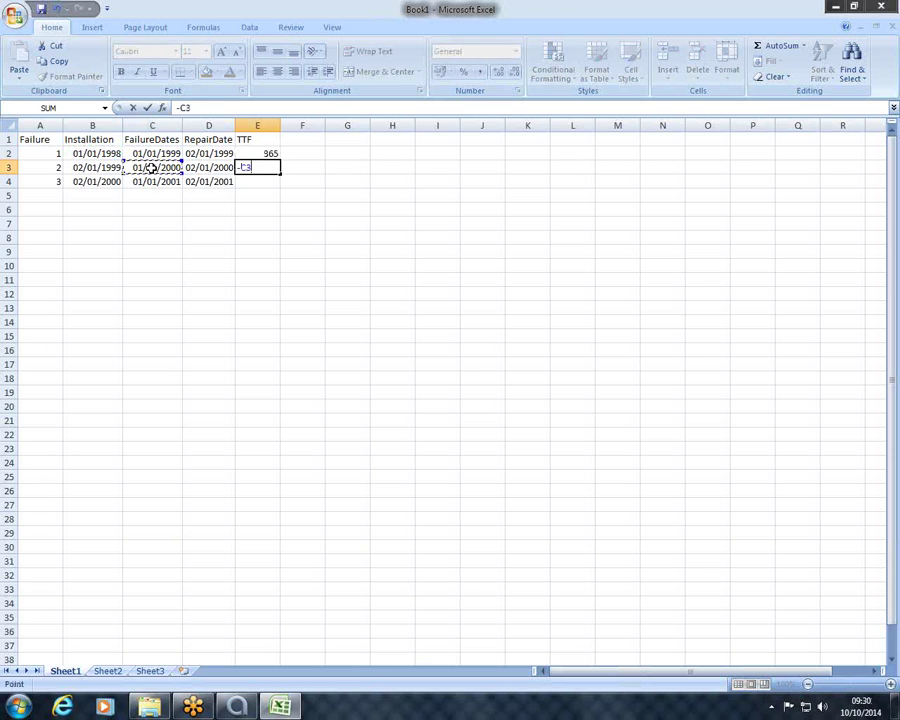
pyautogui.press('BackSpace')
pyautogui.press('BackSpace')
pyautogui.press('BackSpace')
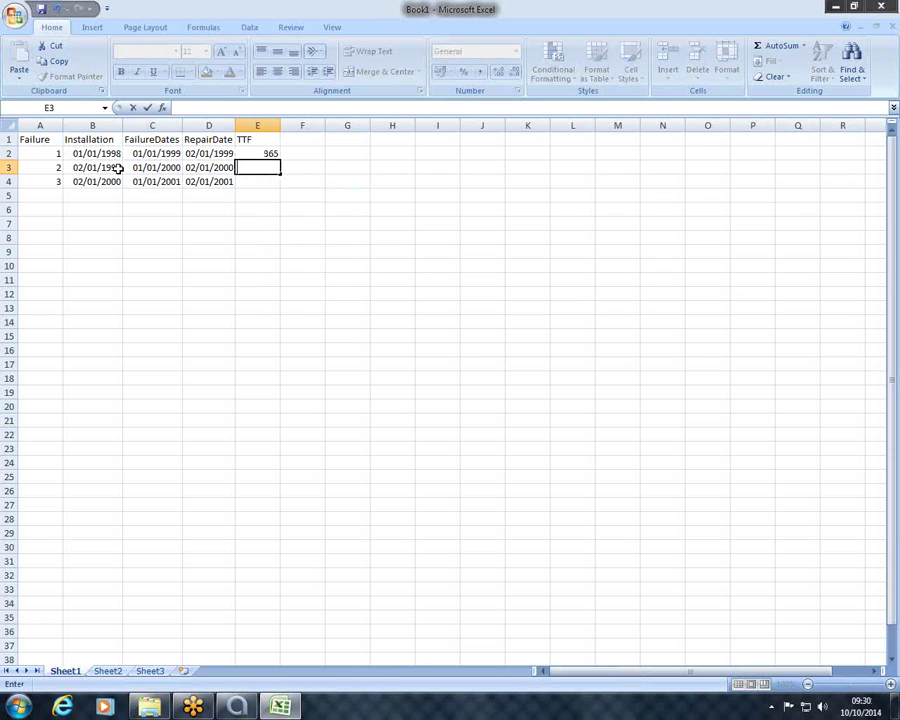
pyautogui.write('=')
pyautogui.click(187, 168)
pyautogui.write('-')
pyautogui.click(104, 168)
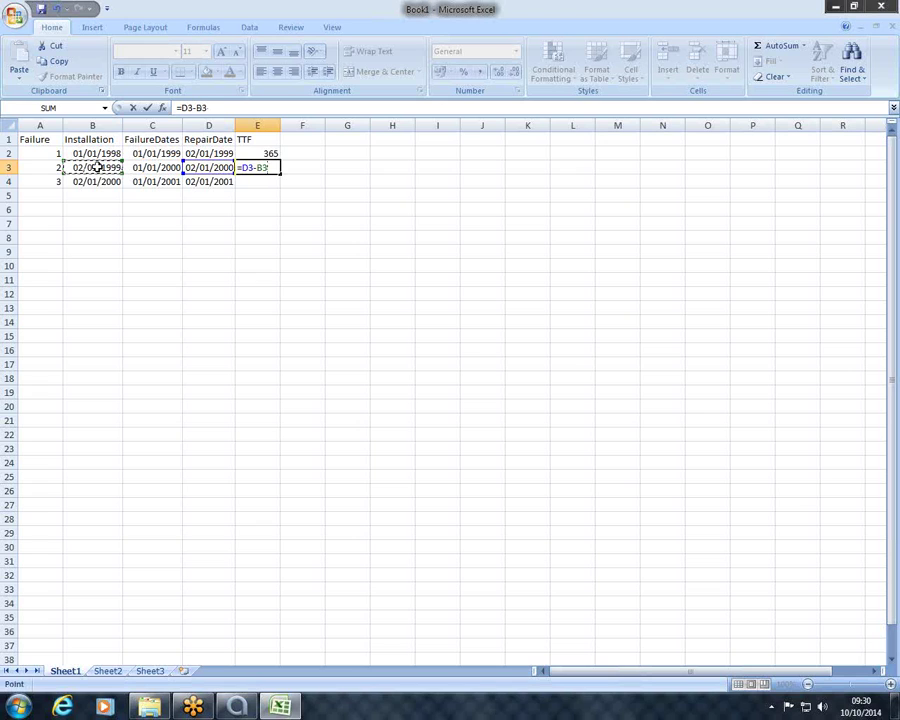
pyautogui.click(147, 108)
pyautogui.click(263, 182)
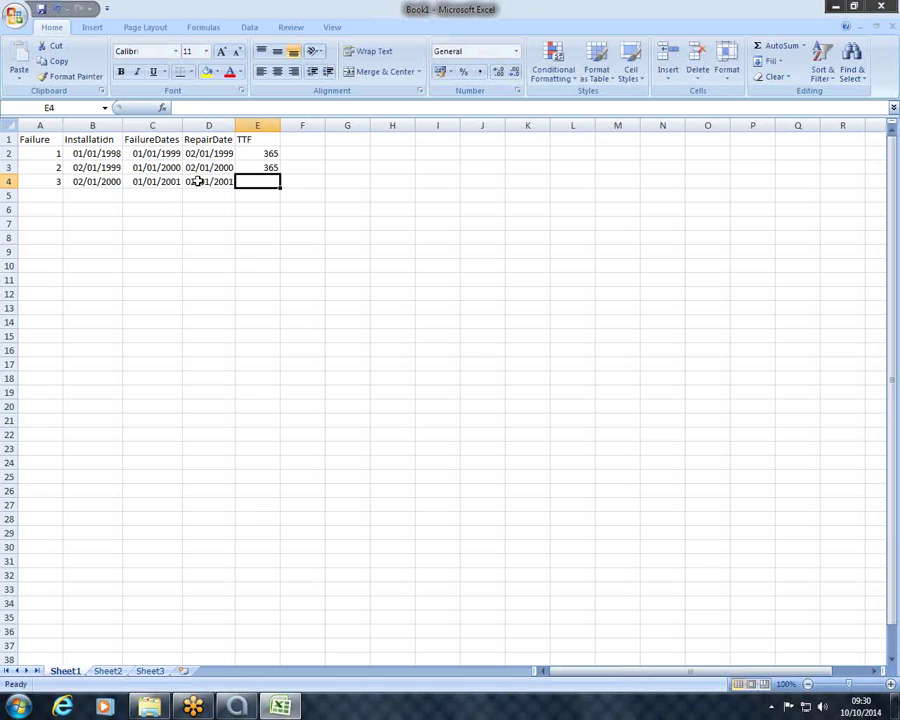
# Step: Set the second failure's TTF formula in E3 to failure date minus installation date, =C3-B3
pyautogui.click(266, 168)
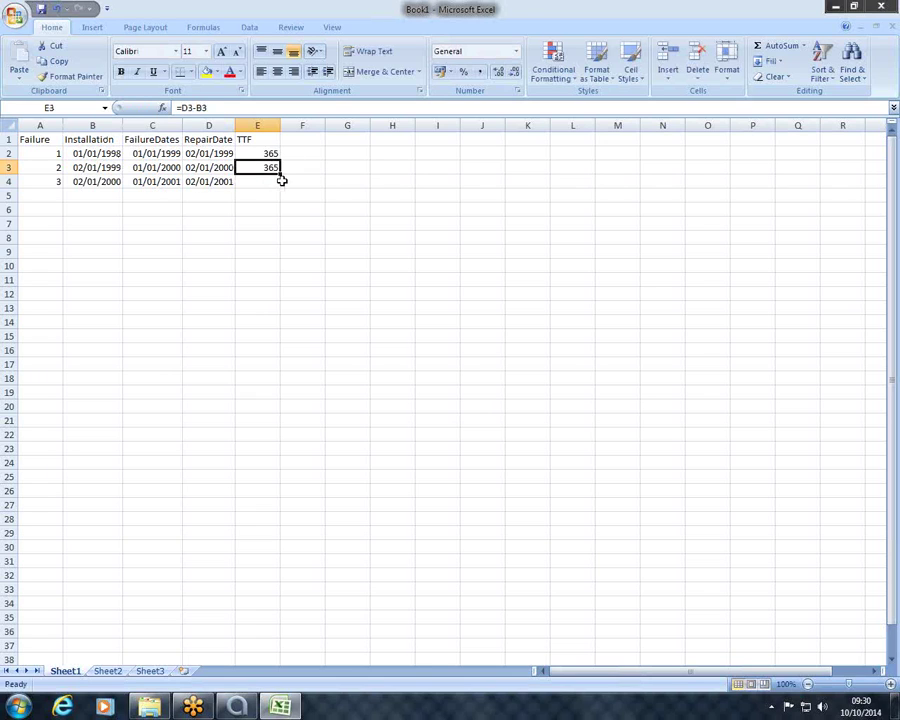
pyautogui.write('=')
pyautogui.click(160, 167)
pyautogui.write('-')
pyautogui.click(118, 172)
pyautogui.click(147, 107)
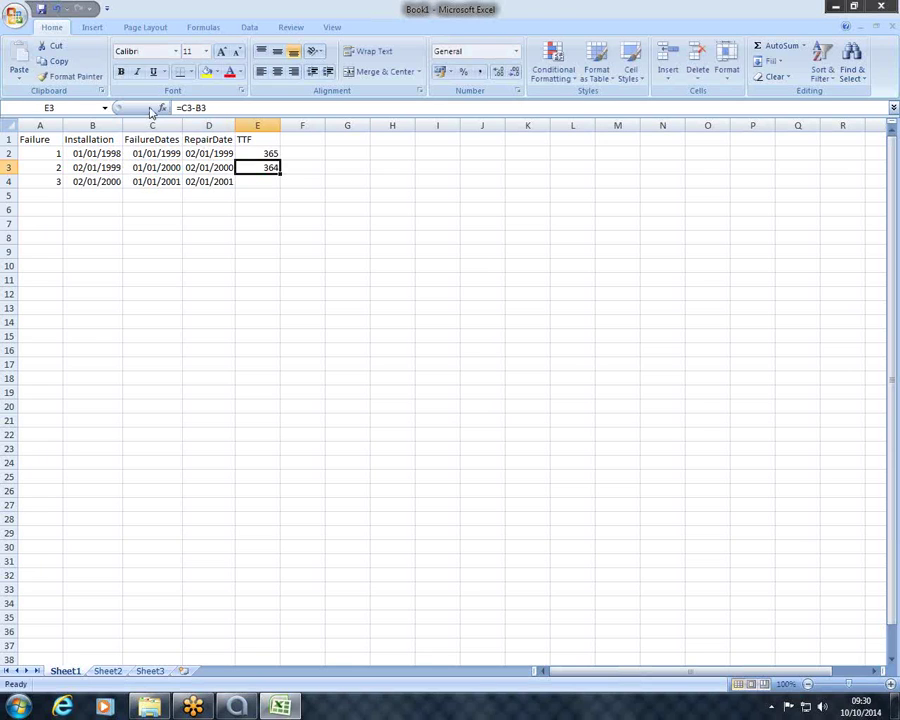
# Step: Calculate the third failure's time to failure in E4 with =C4-B4
pyautogui.click(269, 185)
pyautogui.write('=')
pyautogui.click(155, 183)
pyautogui.write('-')
pyautogui.click(114, 181)
pyautogui.click(147, 107)
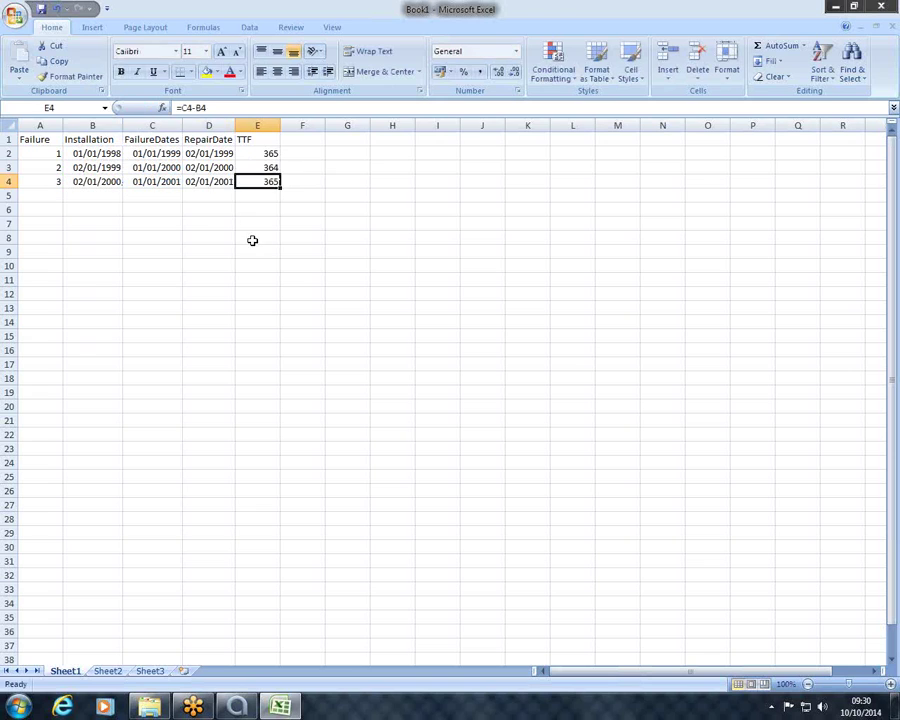
# Step: Review the third failure's date and the calculated values and formulas in the TTF column
pyautogui.click(252, 240)
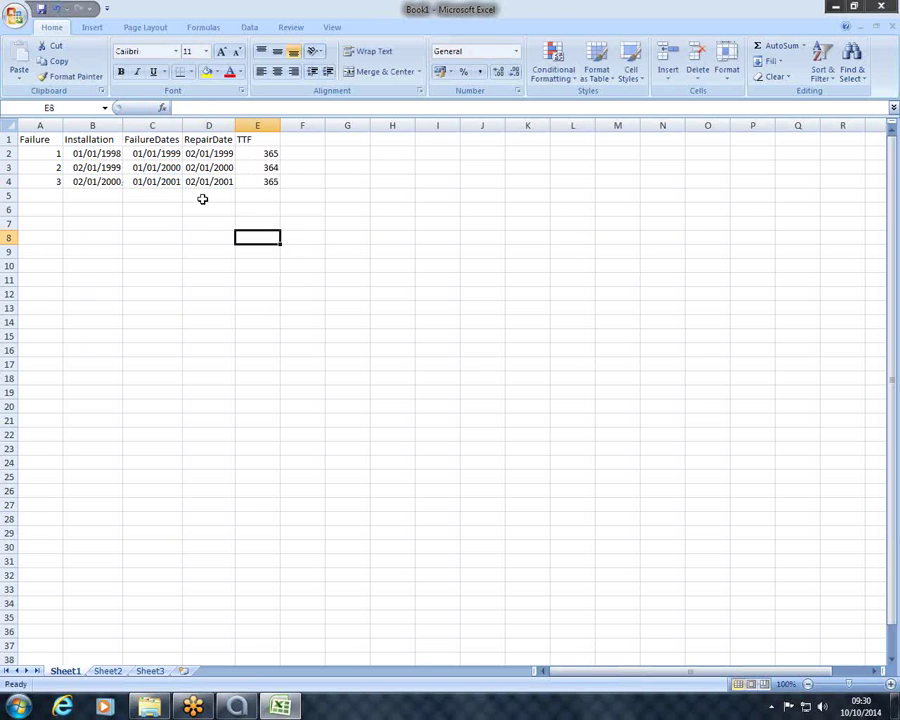
pyautogui.click(162, 182)
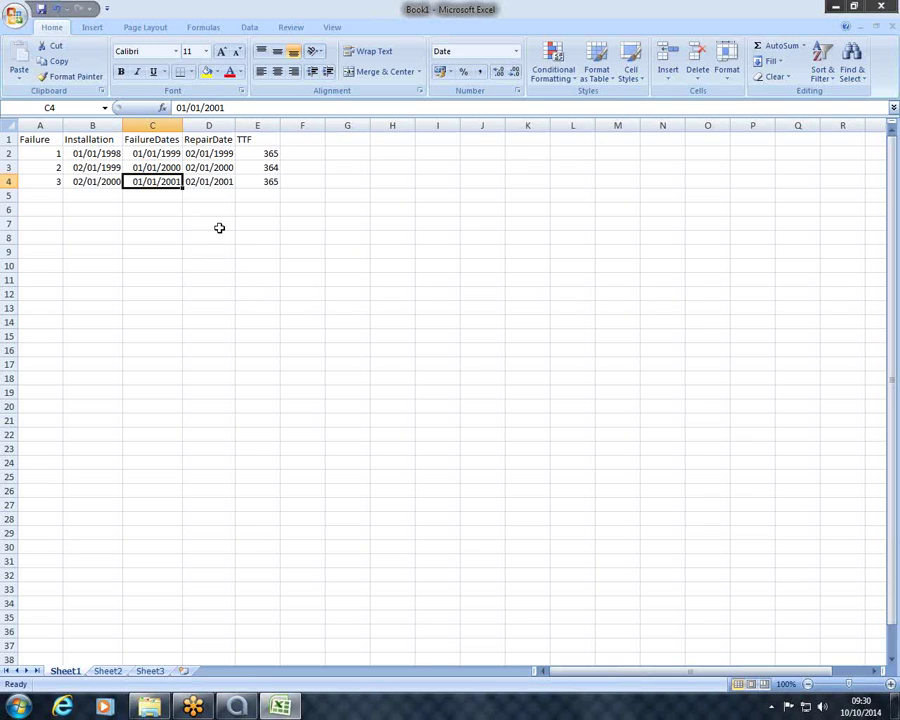
pyautogui.click(267, 181)
pyautogui.click(267, 166)
pyautogui.click(277, 182)
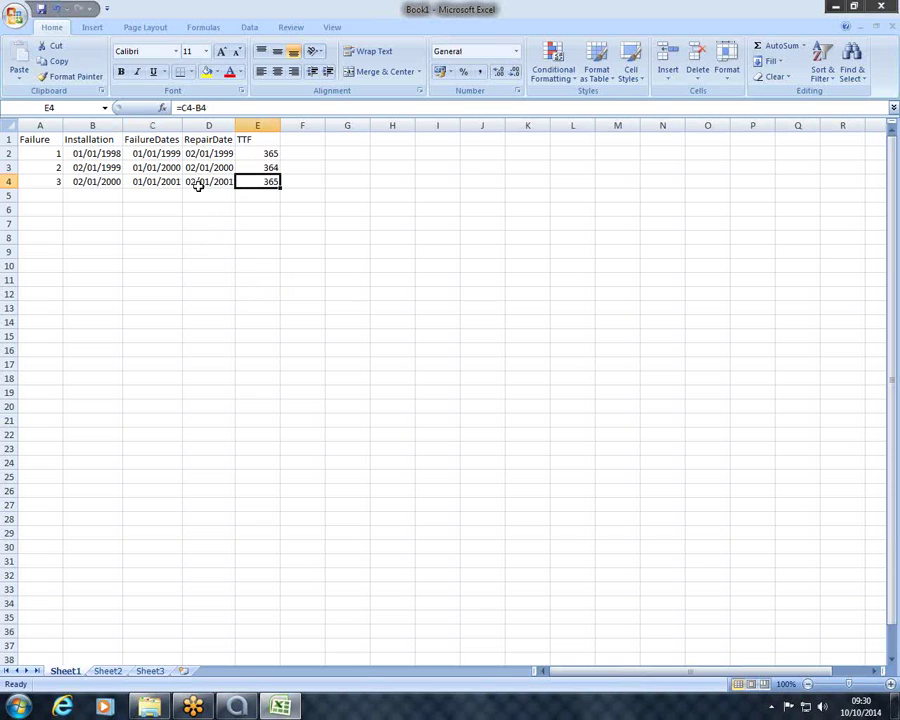
pyautogui.click(260, 139)
pyautogui.click(265, 153)
pyautogui.click(268, 167)
pyautogui.click(275, 182)
# Step: Enter a repair time of 24 for each of the three failures in F2:F4
pyautogui.click(299, 152)
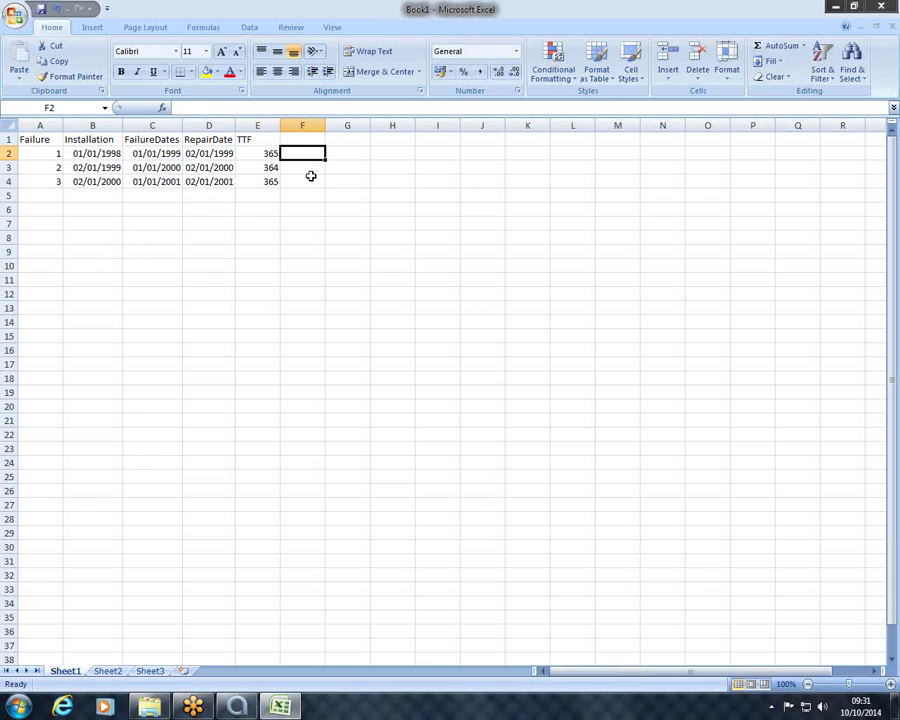
pyautogui.write('24')
pyautogui.press('Return')
pyautogui.write('24')
pyautogui.press('Return')
pyautogui.write('24')
pyautogui.press('Tab')
# Step: Change the number format of the repair times in F2:F4 to General
pyautogui.moveTo(300, 152); pyautogui.dragTo(299, 184)
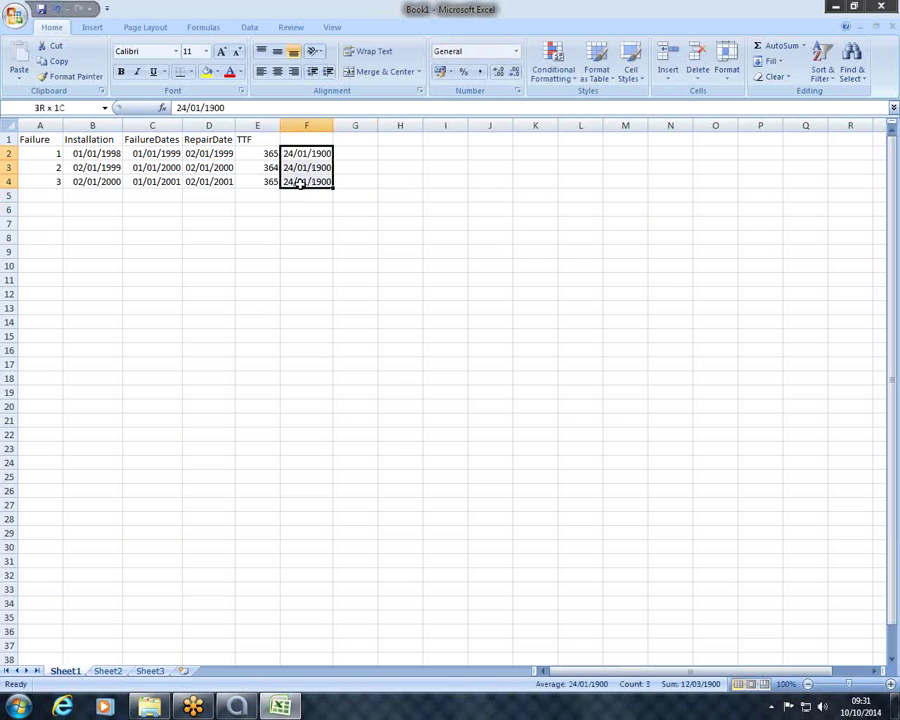
pyautogui.rightClick(314, 152)
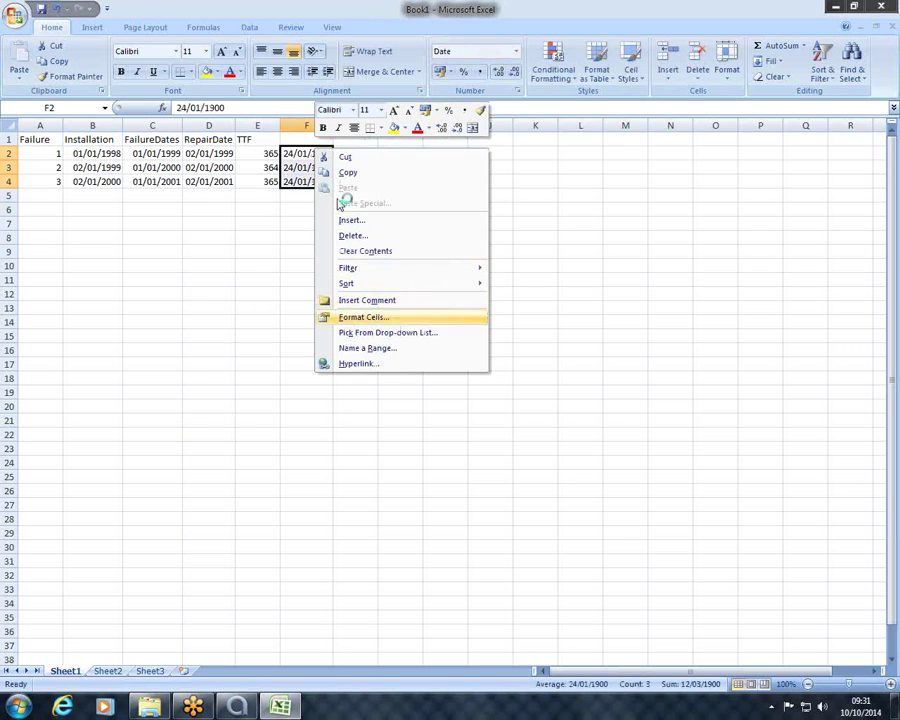
pyautogui.click(228, 203)
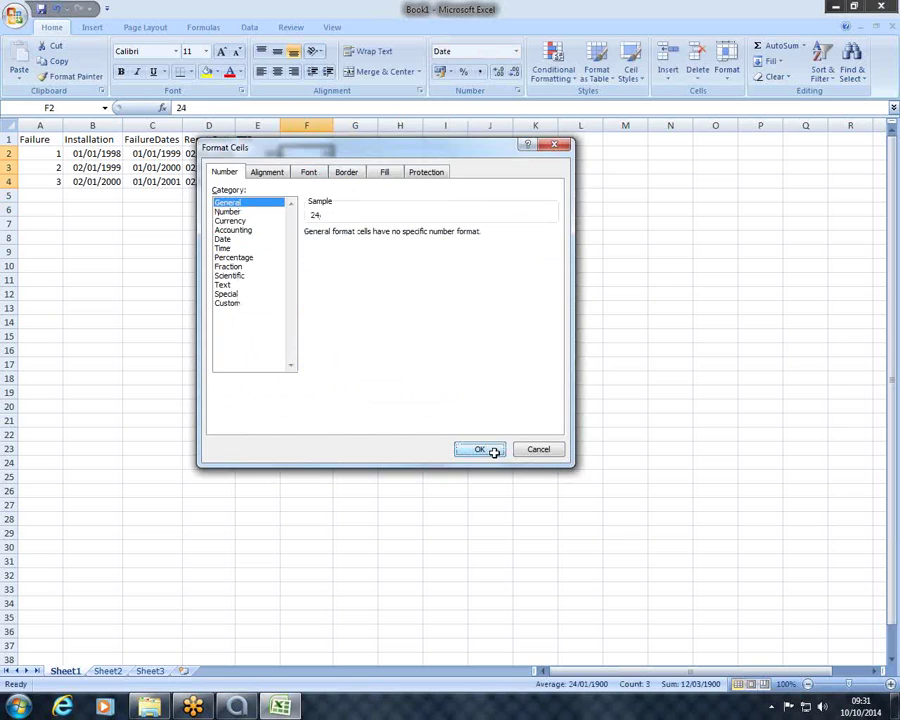
pyautogui.click(480, 449)
pyautogui.click(398, 194)
# Step: Add the header TTR in F1 and select the TTF values in E2:E4
pyautogui.click(320, 140)
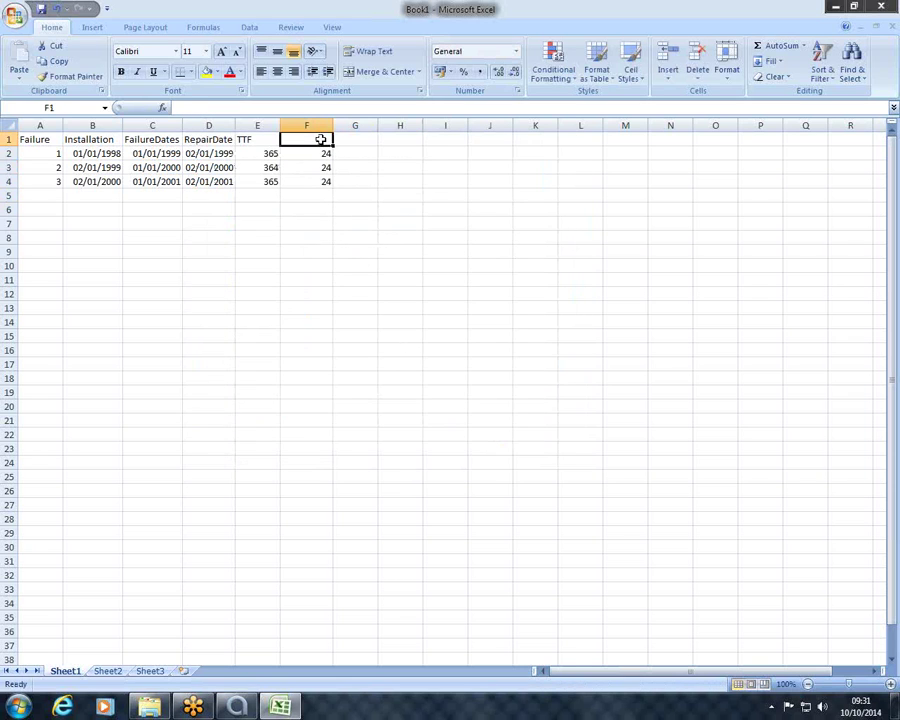
pyautogui.write('TTR')
pyautogui.click(355, 223)
pyautogui.moveTo(263, 154); pyautogui.dragTo(260, 184)
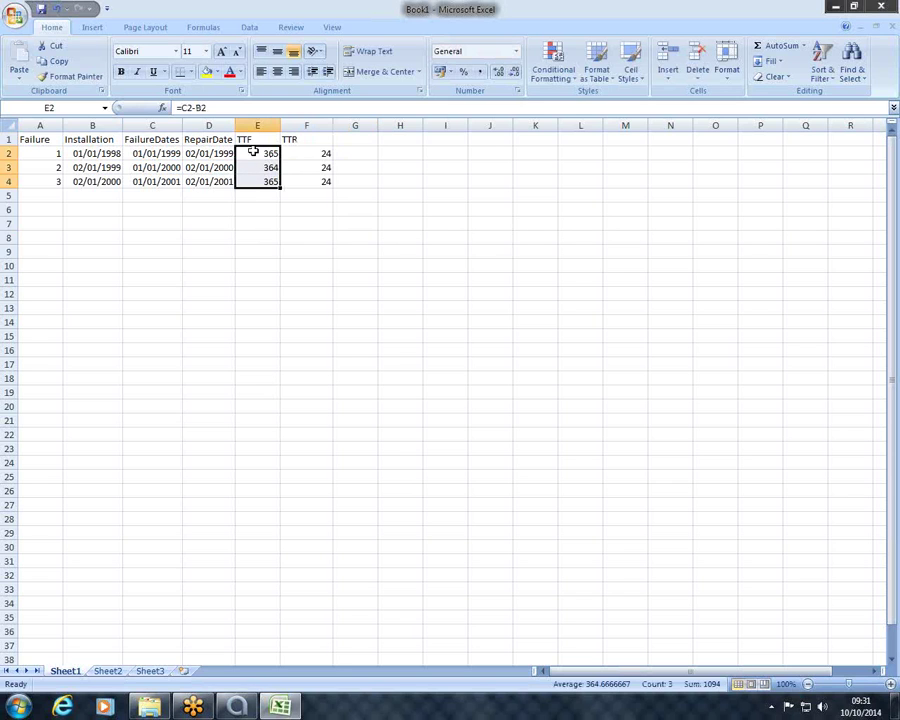
# Step: Examine the TTR values in F2:F4 and switch to the AvSim module in Availability Workbench
pyautogui.moveTo(306, 150); pyautogui.dragTo(306, 186)
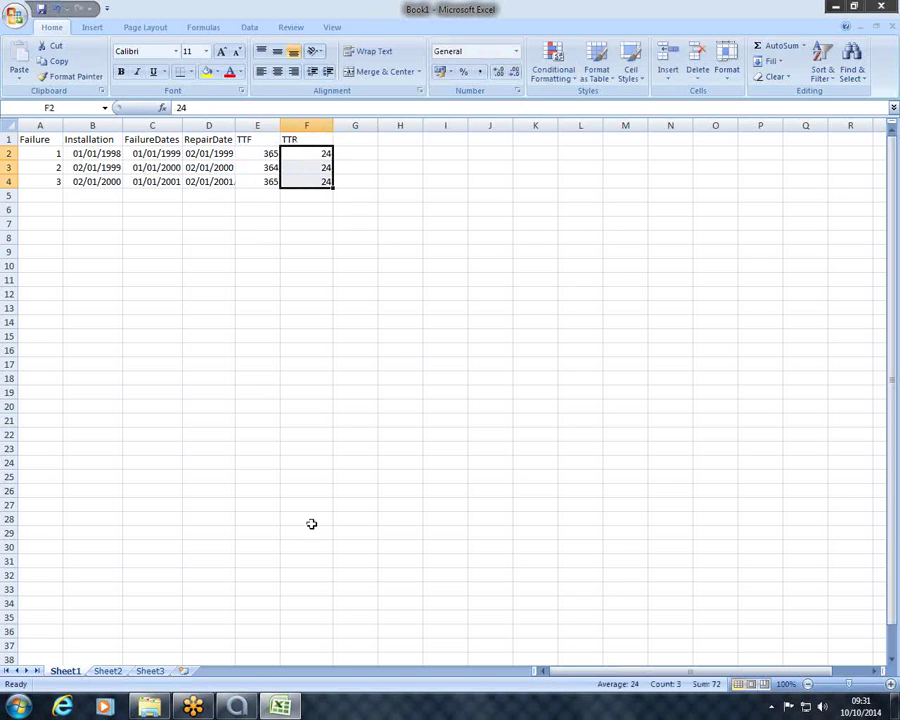
pyautogui.click(236, 706)
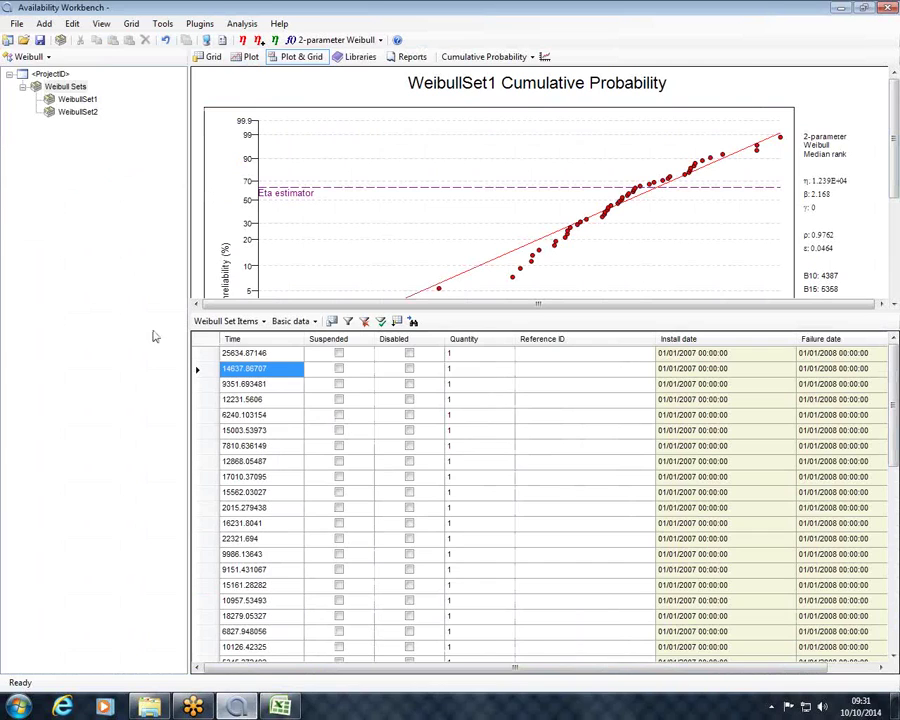
pyautogui.click(28, 56)
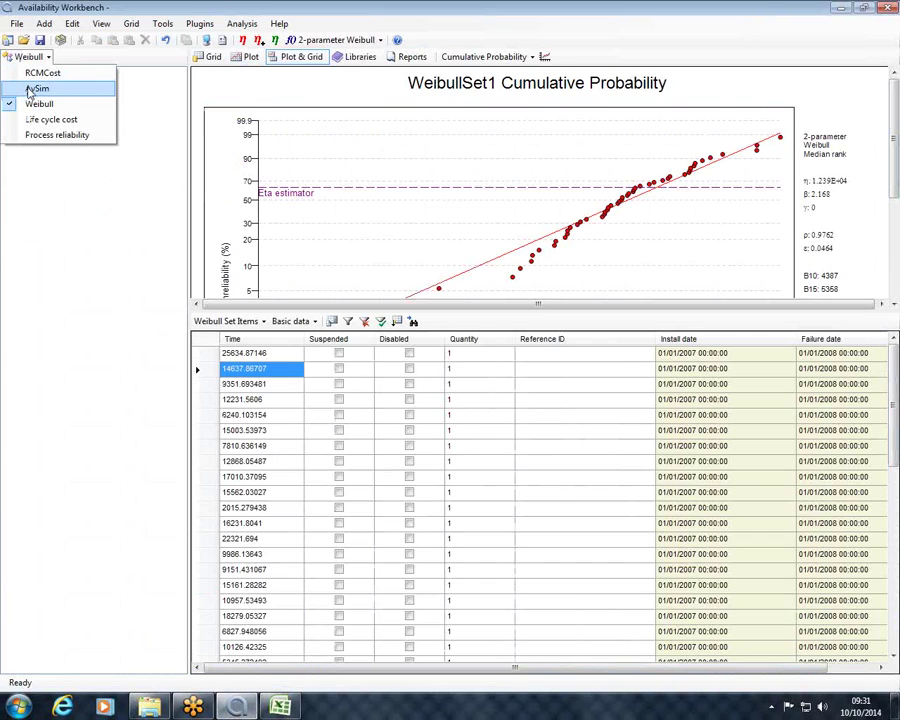
pyautogui.click(36, 89)
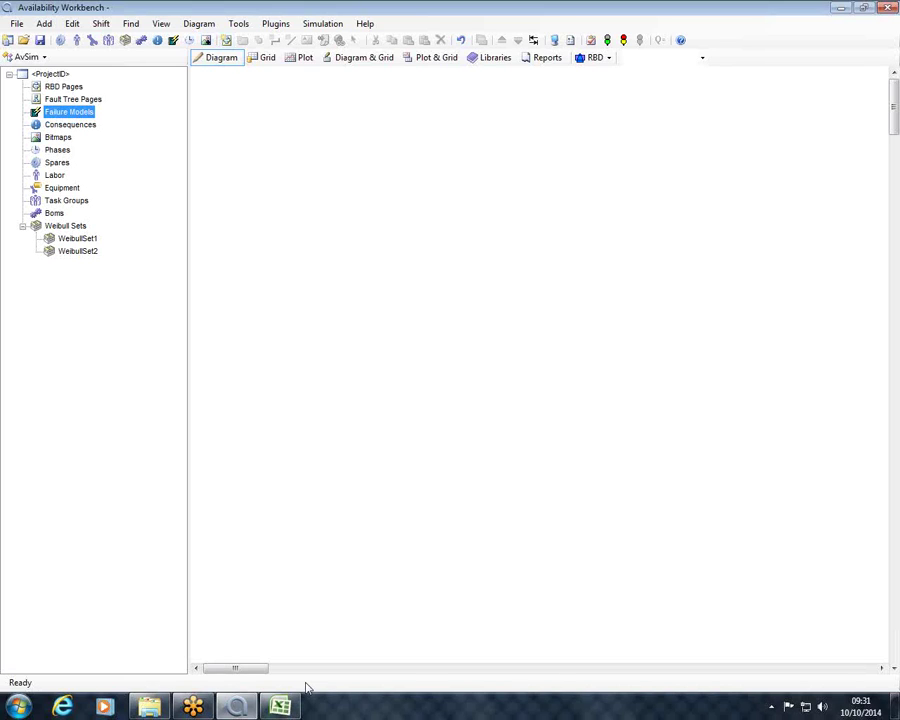
# Step: Copy the TTF values in E2:E4 of the Excel sheet
pyautogui.click(272, 705)
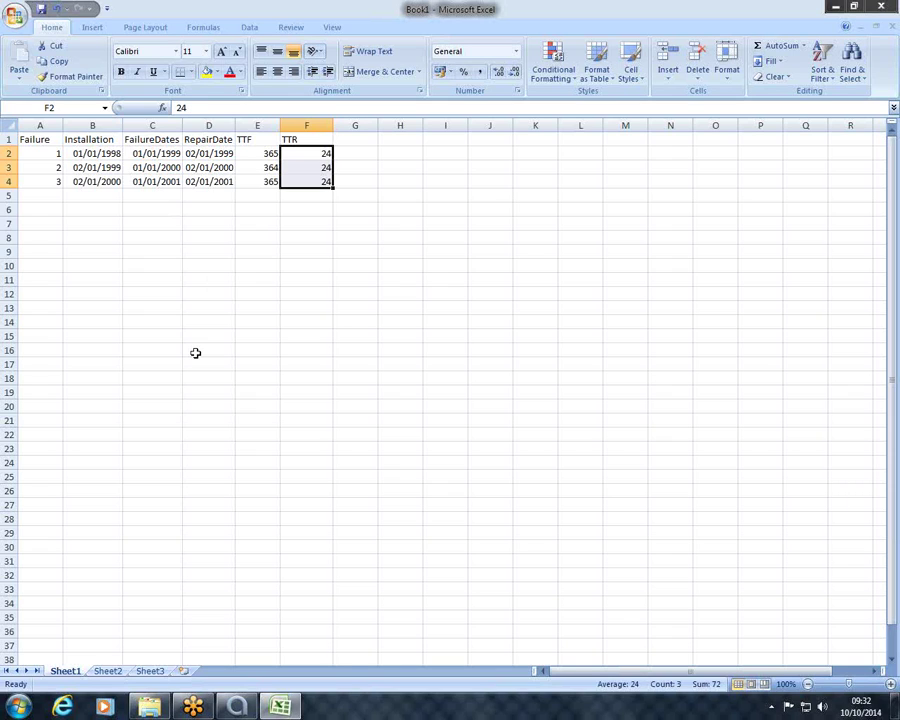
pyautogui.moveTo(263, 154); pyautogui.dragTo(258, 178)
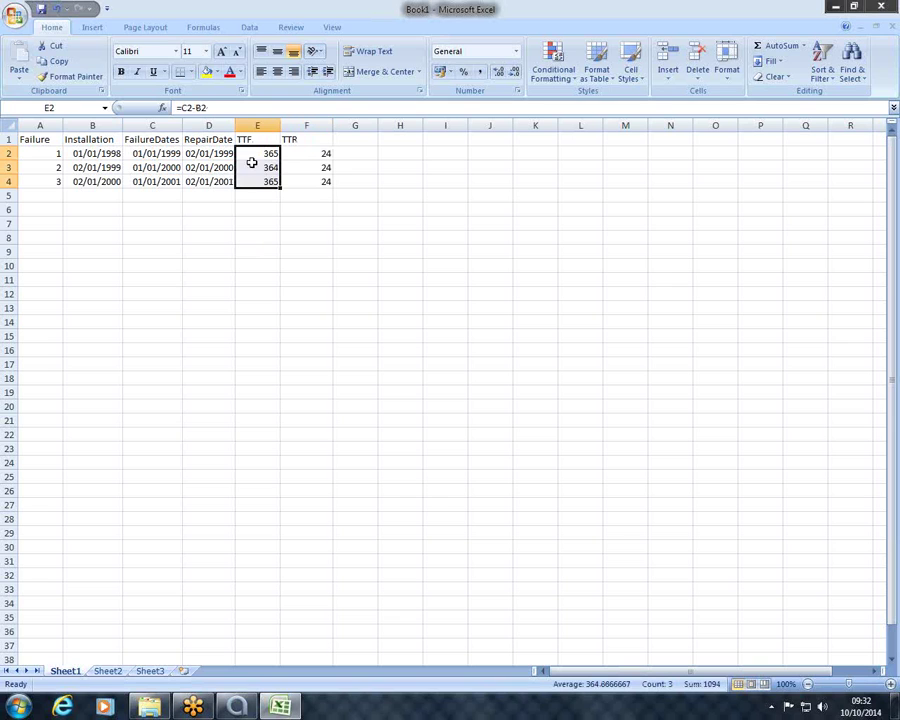
pyautogui.rightClick(256, 162)
pyautogui.click(282, 186)
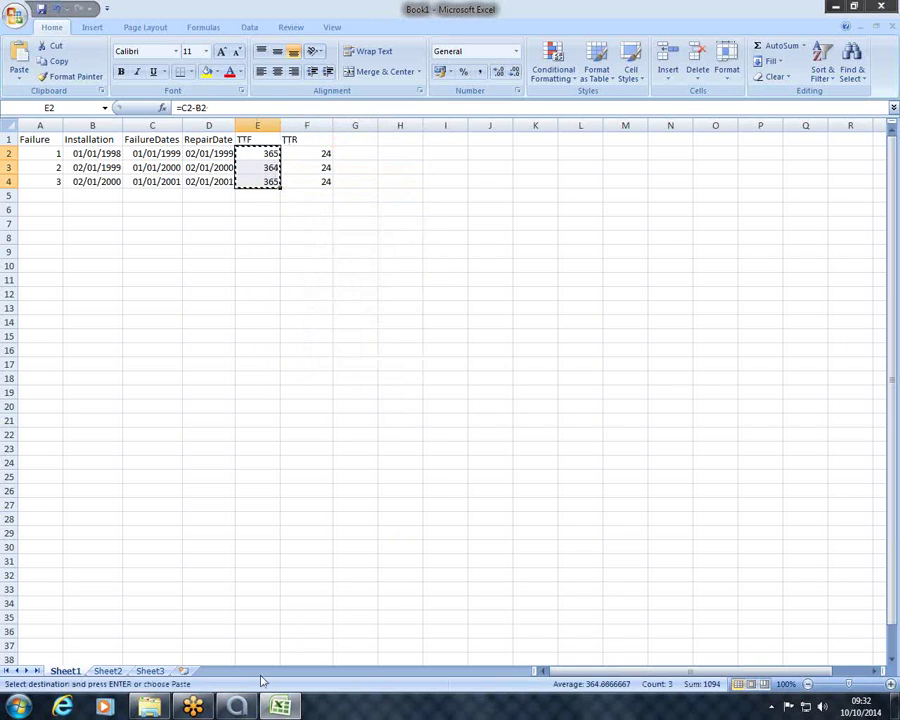
# Step: Return to the Weibull module in Availability Workbench and add a new Weibull set under Weibull Sets
pyautogui.click(240, 707)
pyautogui.click(27, 57)
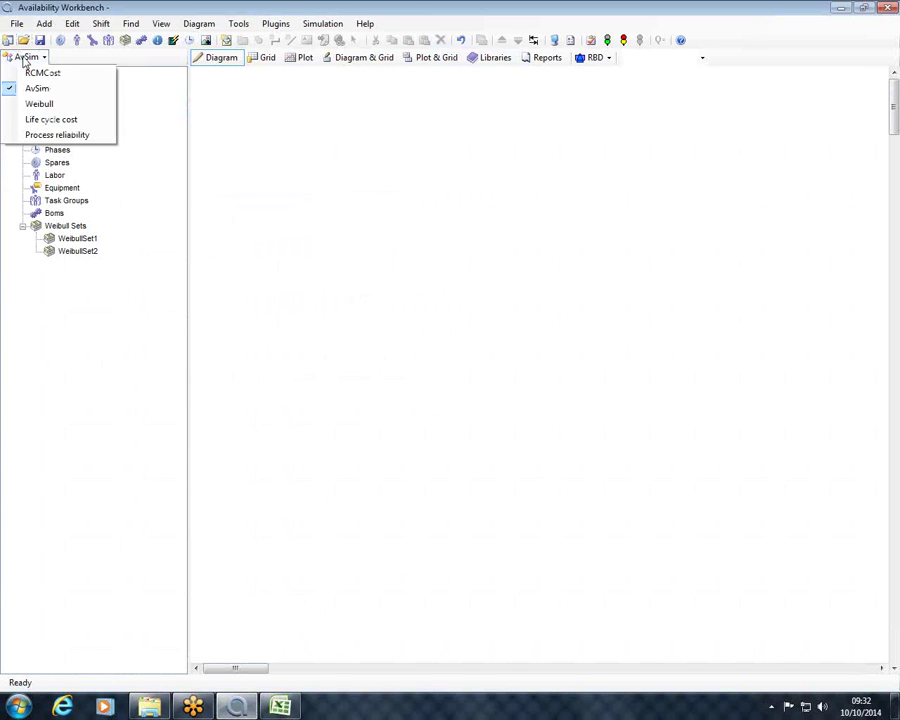
pyautogui.click(40, 105)
pyautogui.click(62, 86)
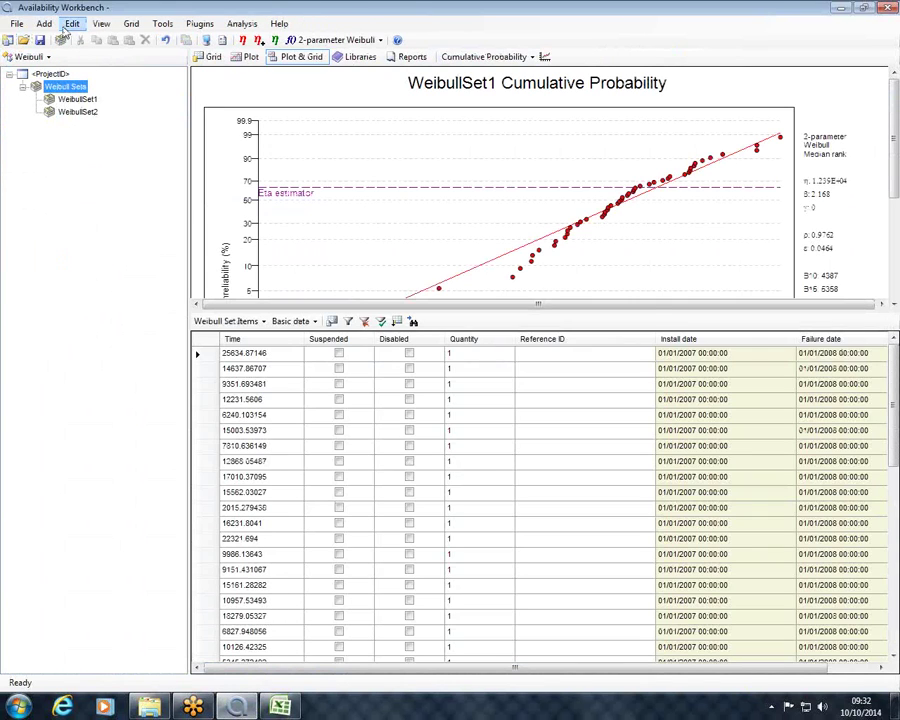
pyautogui.click(61, 41)
pyautogui.click(568, 463)
# Step: Begin a clipboard import into the items grid of WeibullSet3 and match the Clipboard table to the Weibull set items table
pyautogui.click(78, 124)
pyautogui.rightClick(372, 416)
pyautogui.click(453, 640)
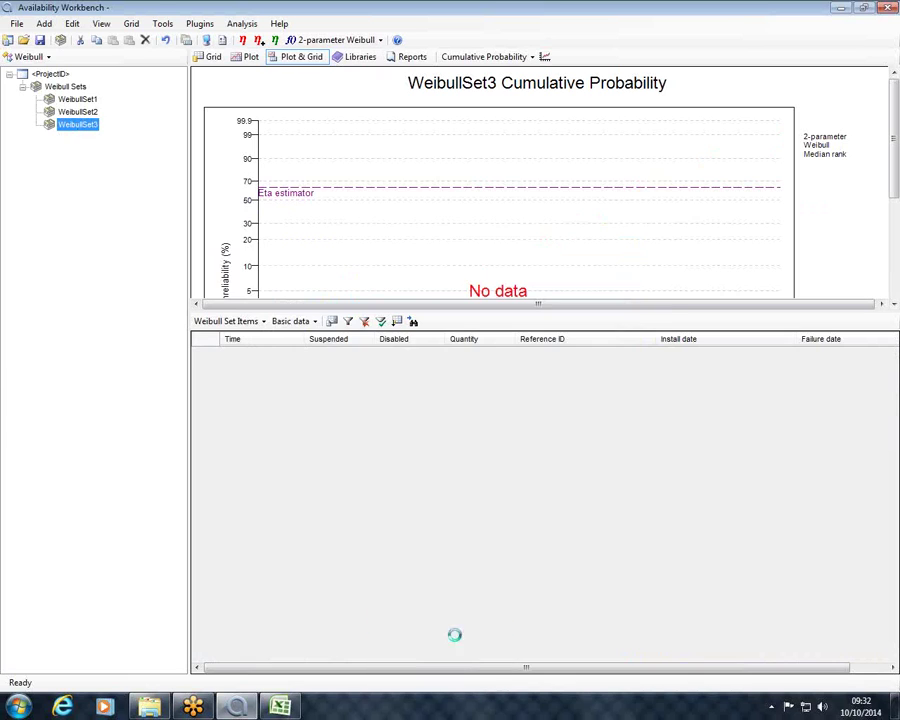
pyautogui.click(348, 216)
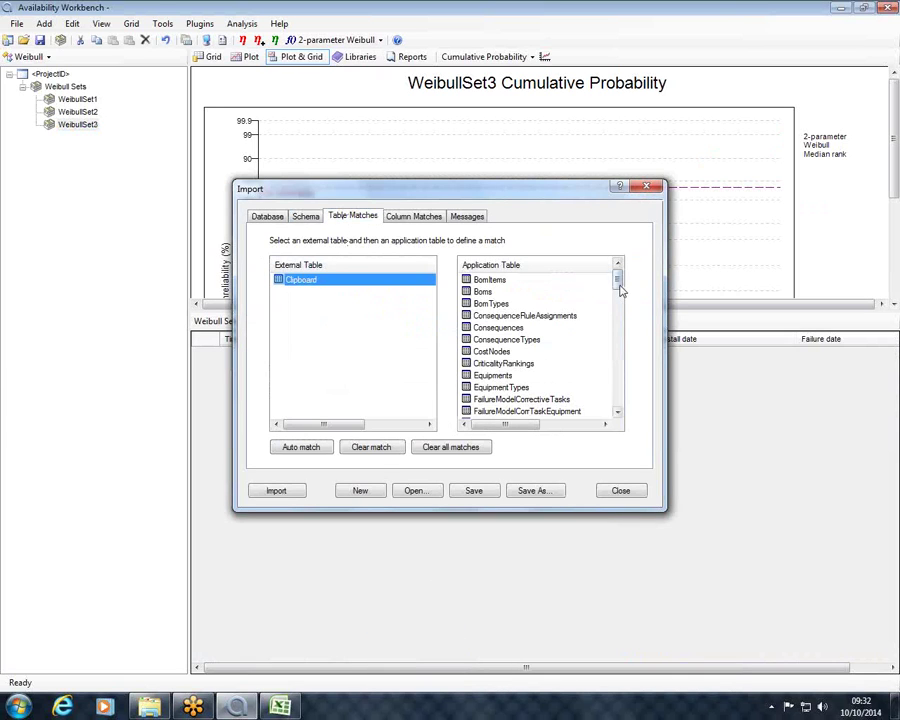
pyautogui.moveTo(619, 284); pyautogui.dragTo(619, 395)
pyautogui.click(475, 387)
# Step: Match the clipboard column to the time field, import the TTF values into WeibullSet3, and fit them with the Exponential distribution
pyautogui.click(413, 216)
pyautogui.click(292, 308)
pyautogui.click(492, 403)
pyautogui.click(270, 492)
pyautogui.click(466, 398)
pyautogui.click(623, 491)
pyautogui.click(466, 402)
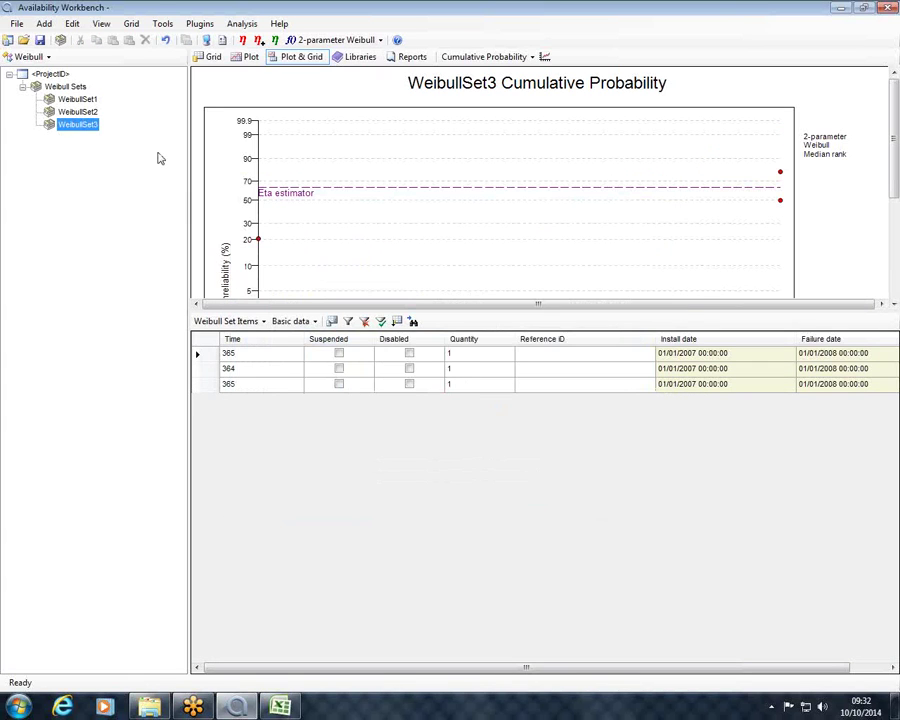
pyautogui.click(300, 41)
pyautogui.click(331, 57)
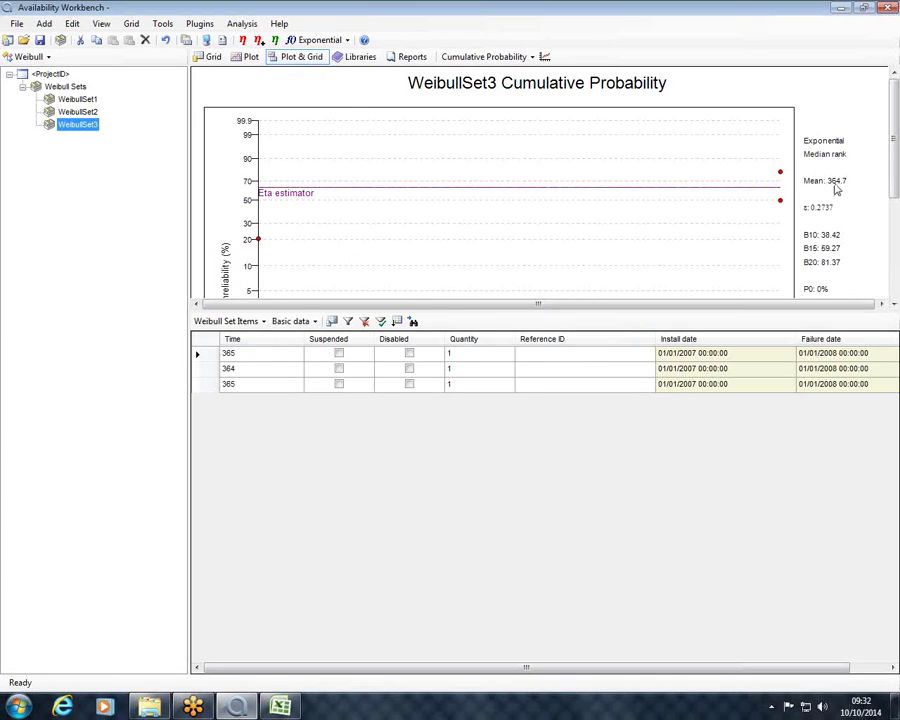
# Step: Review the TTR values in F2:F4 of the Excel sheet and return to Availability Workbench
pyautogui.click(280, 706)
pyautogui.moveTo(311, 153); pyautogui.dragTo(318, 181)
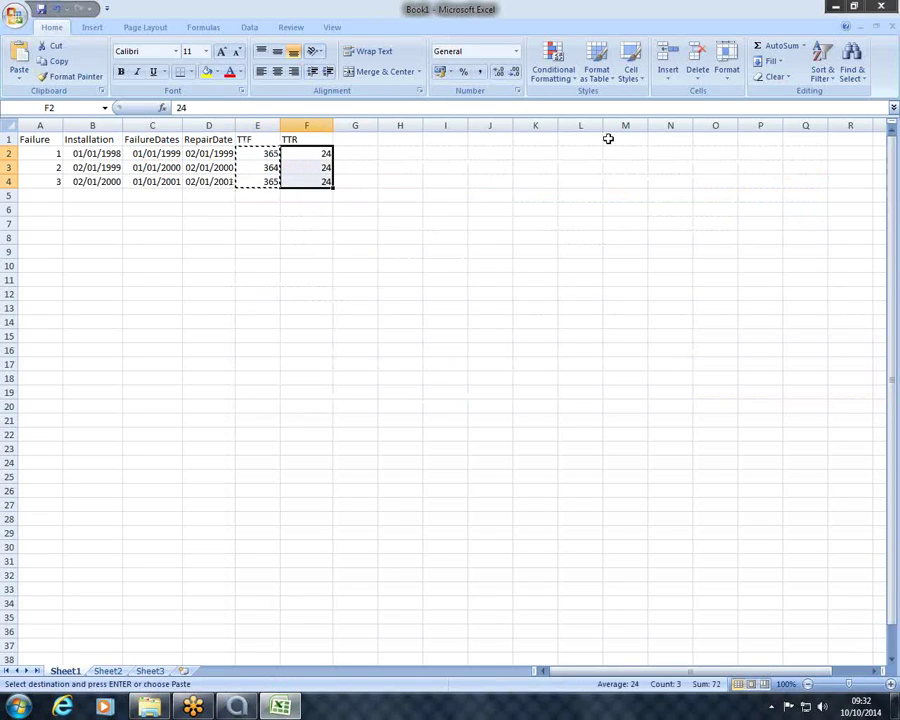
pyautogui.click(838, 6)
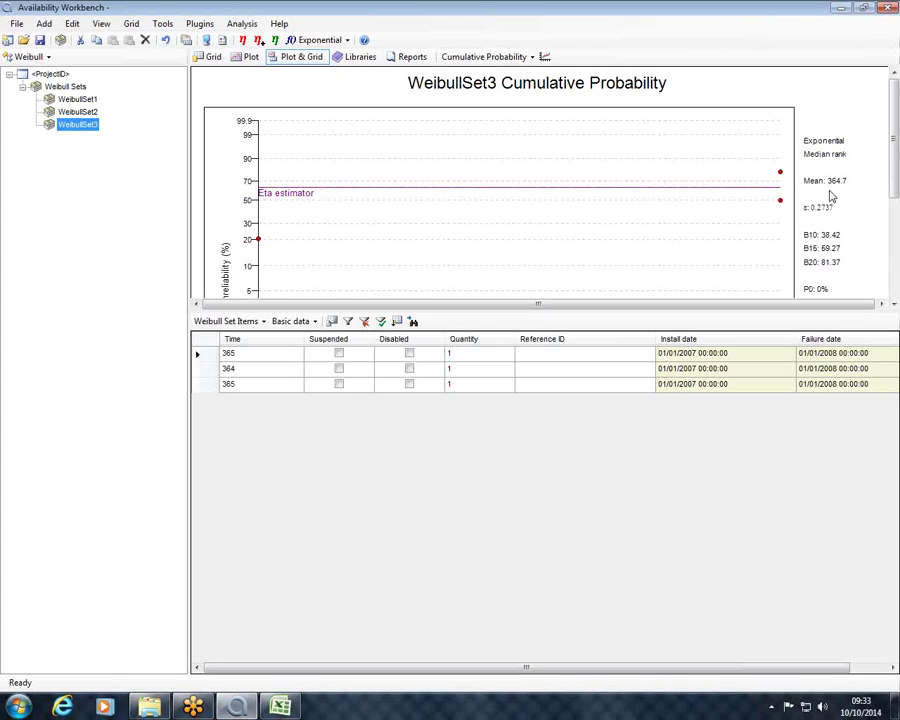
# Step: Set the parameter precision of WeibullSet3 to 9 in its analysis options
pyautogui.doubleClick(78, 124)
pyautogui.click(327, 251)
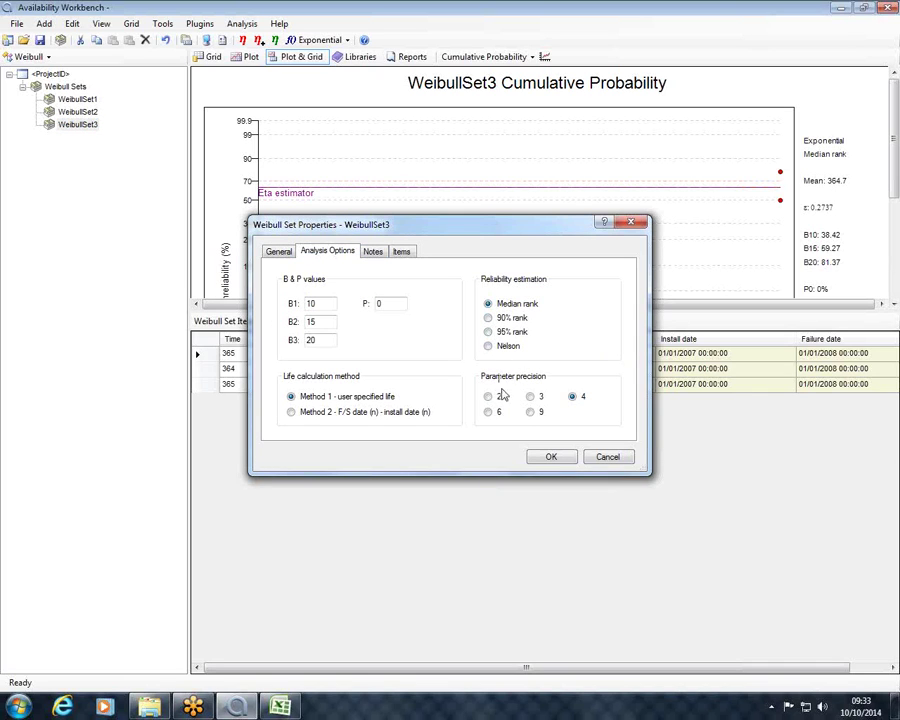
pyautogui.click(530, 411)
pyautogui.click(561, 457)
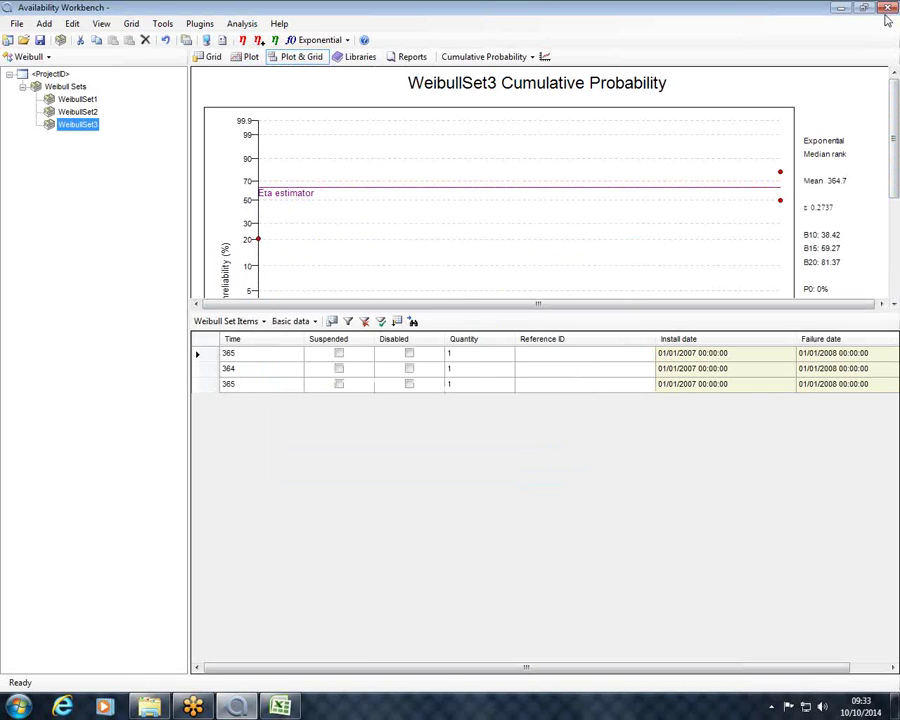
# Step: Glance at the Excel data, enlarge the plot area, and view the cumulative probability plots of WeibullSet2 and WeibullSet1
pyautogui.click(281, 706)
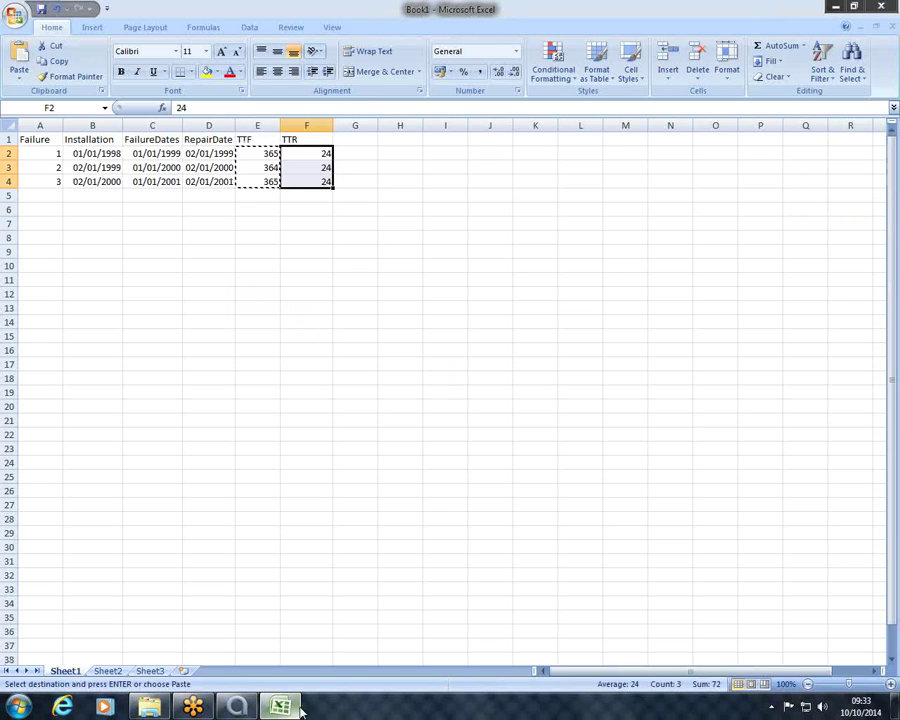
pyautogui.click(835, 8)
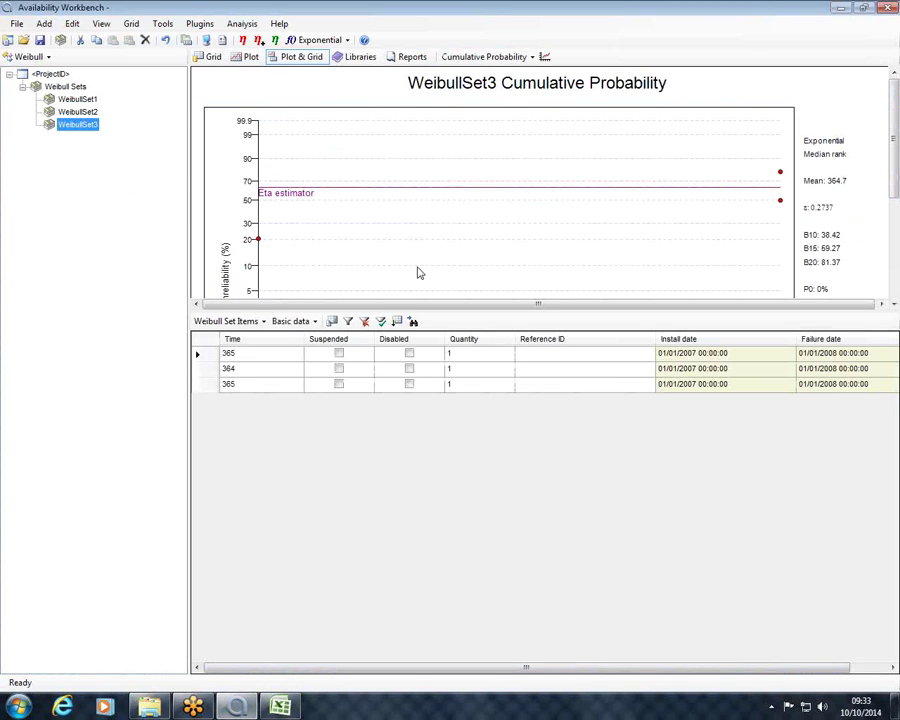
pyautogui.moveTo(372, 312); pyautogui.dragTo(376, 590)
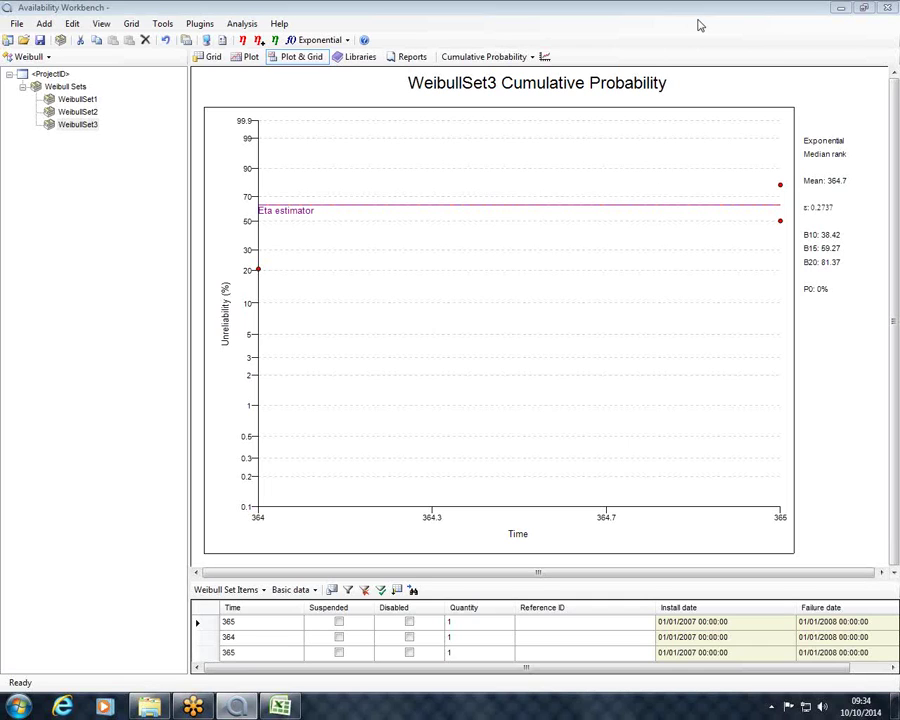
pyautogui.click(60, 111)
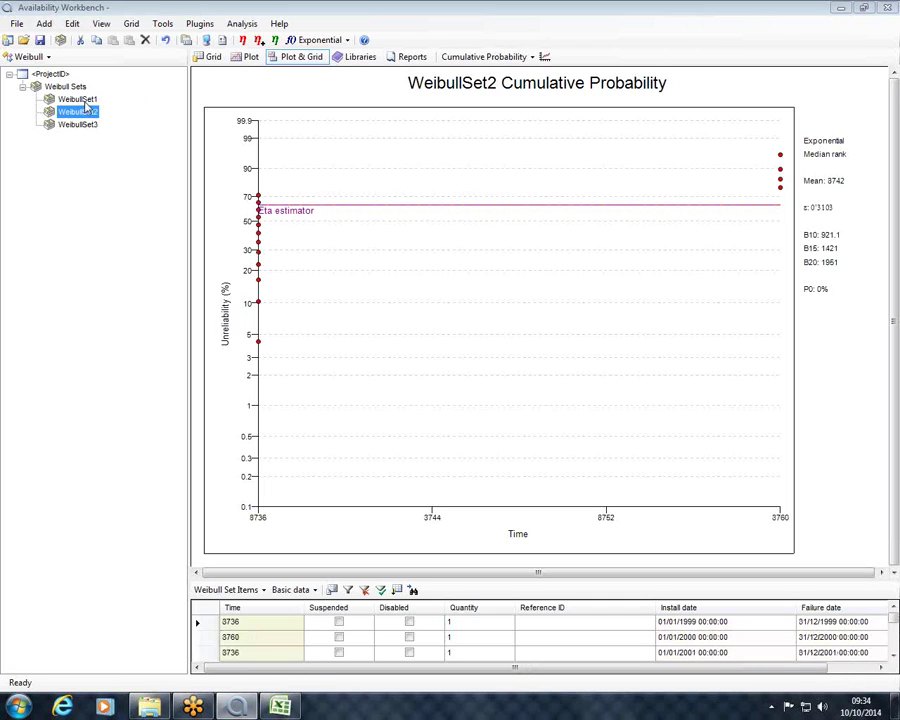
pyautogui.click(60, 99)
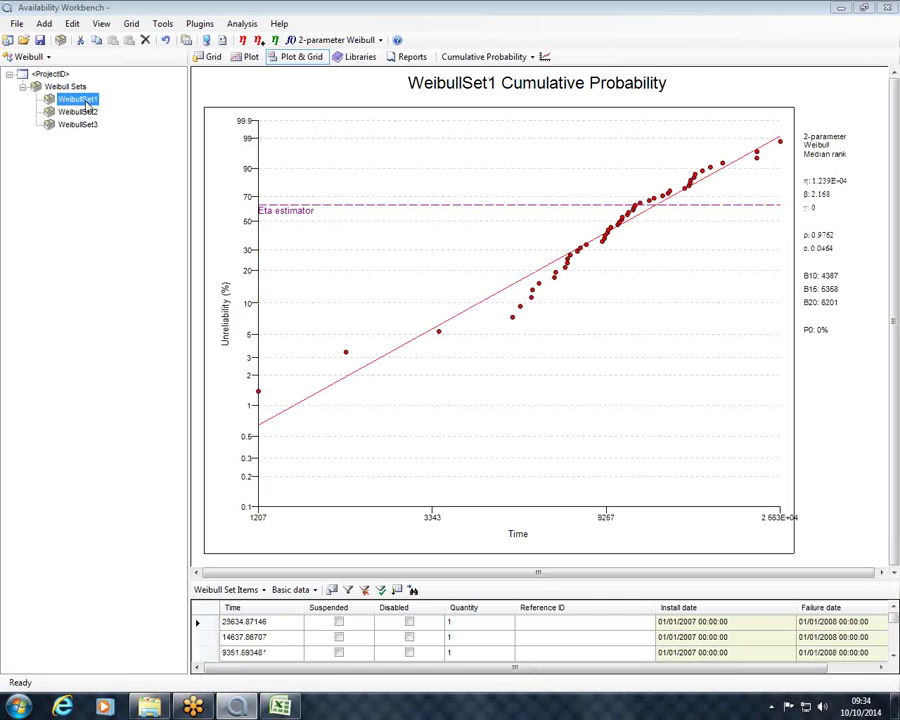
# Step: Switch to the AvSim module and add a new failure model under Failure Models
pyautogui.click(44, 59)
pyautogui.click(46, 88)
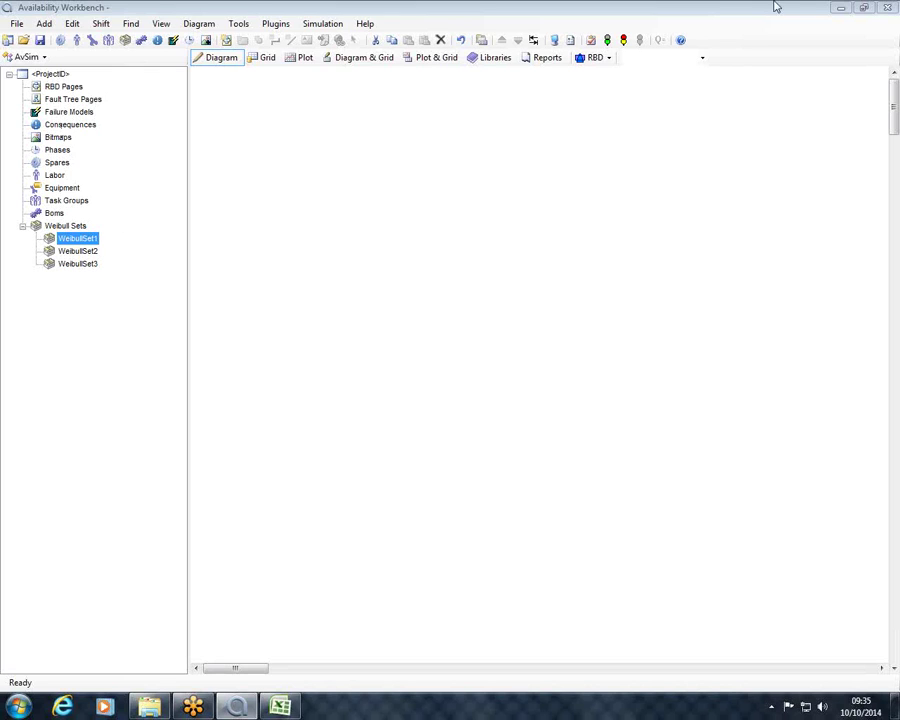
pyautogui.click(66, 111)
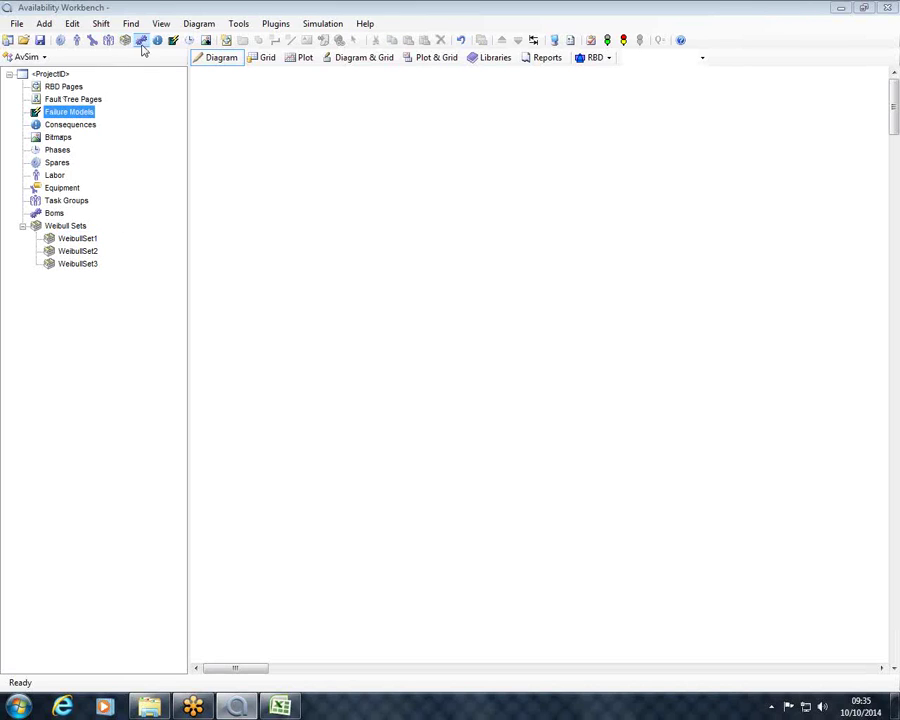
pyautogui.click(173, 41)
# Step: Link the new failure model's failure distribution to WeibullSet2 and accept its properties
pyautogui.click(347, 227)
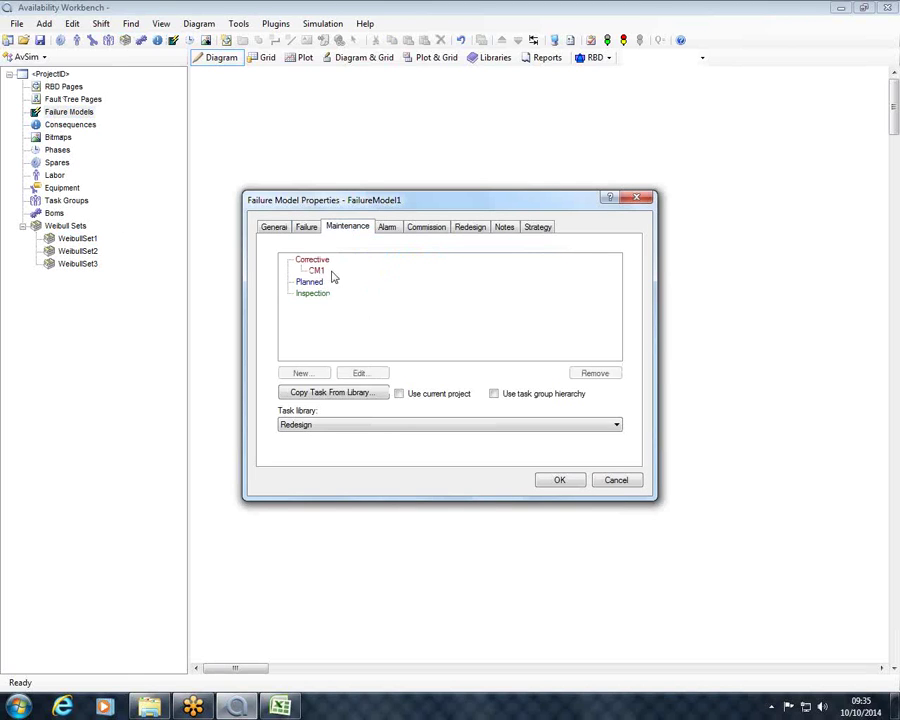
pyautogui.click(306, 228)
pyautogui.click(572, 257)
pyautogui.click(624, 257)
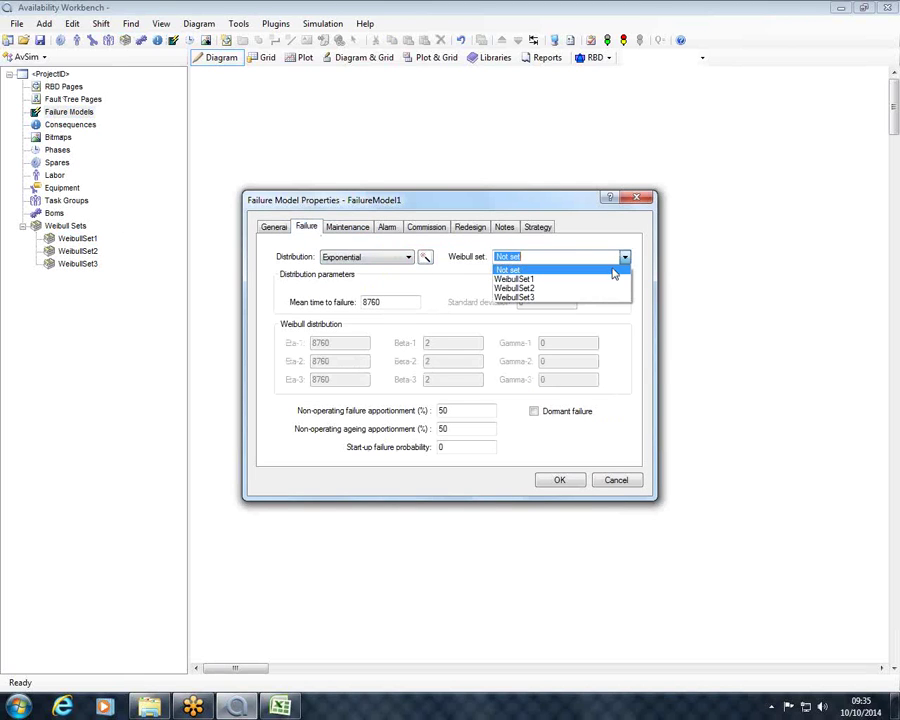
pyautogui.click(545, 286)
pyautogui.click(559, 479)
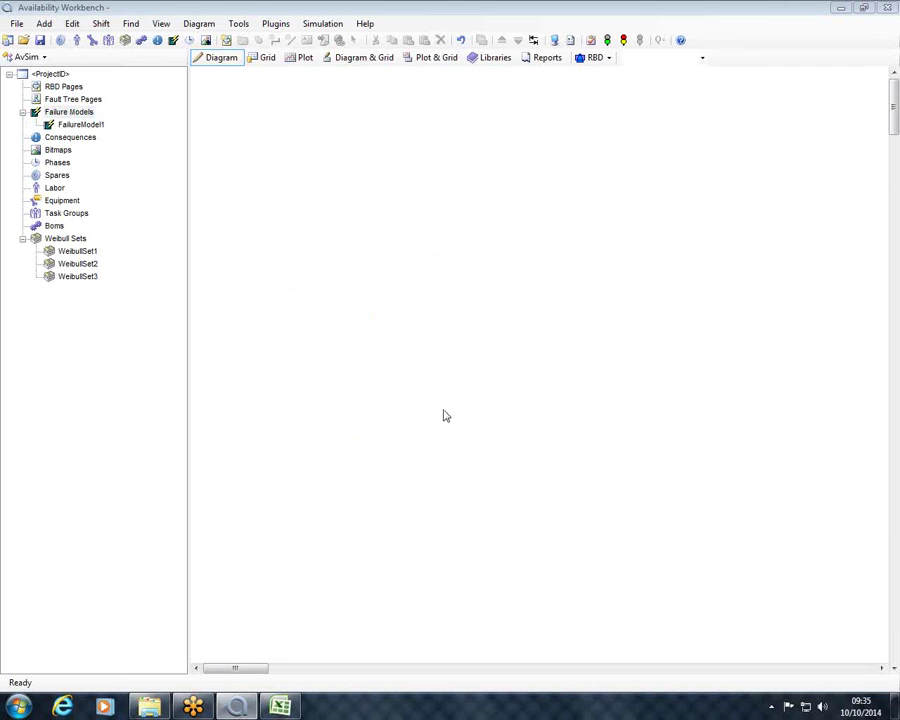
# Step: Enter the headers Id and WeibullSet in A1 and B1 of Sheet2 in the Excel workbook
pyautogui.click(281, 706)
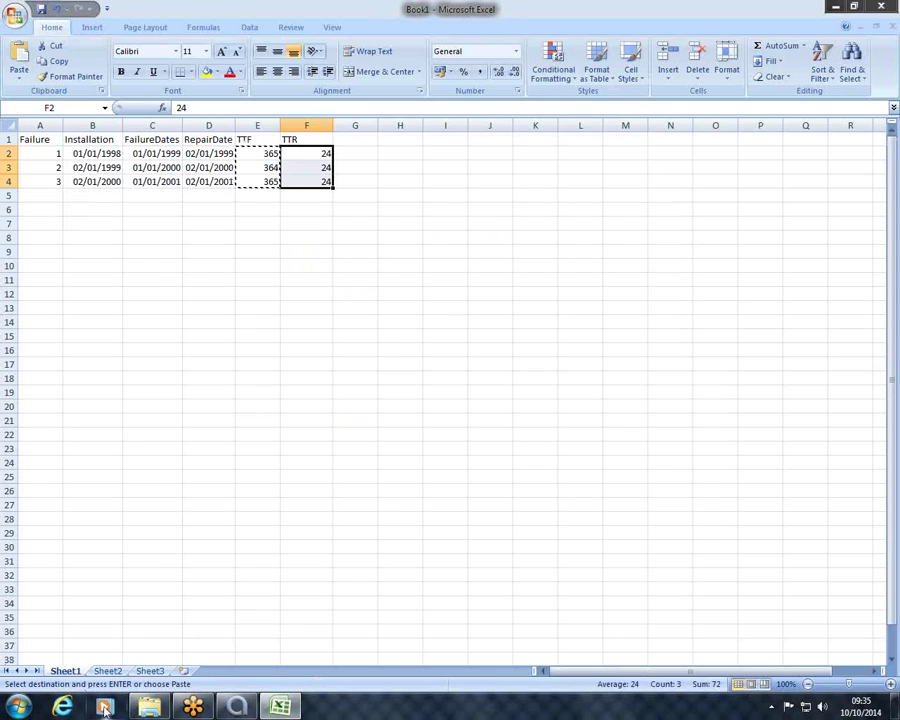
pyautogui.click(107, 670)
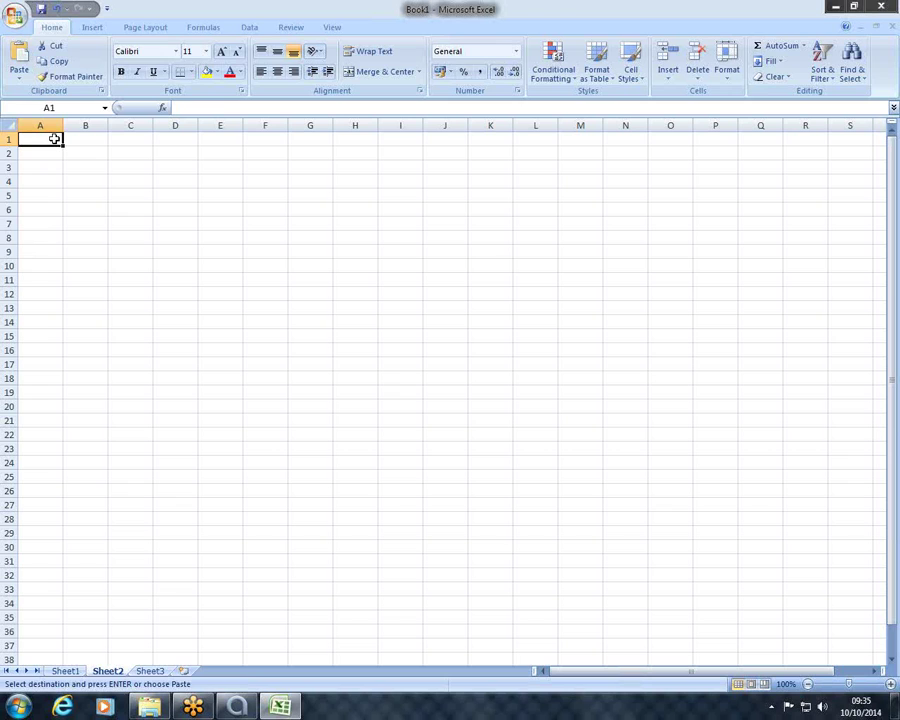
pyautogui.write('Id')
pyautogui.press('Tab')
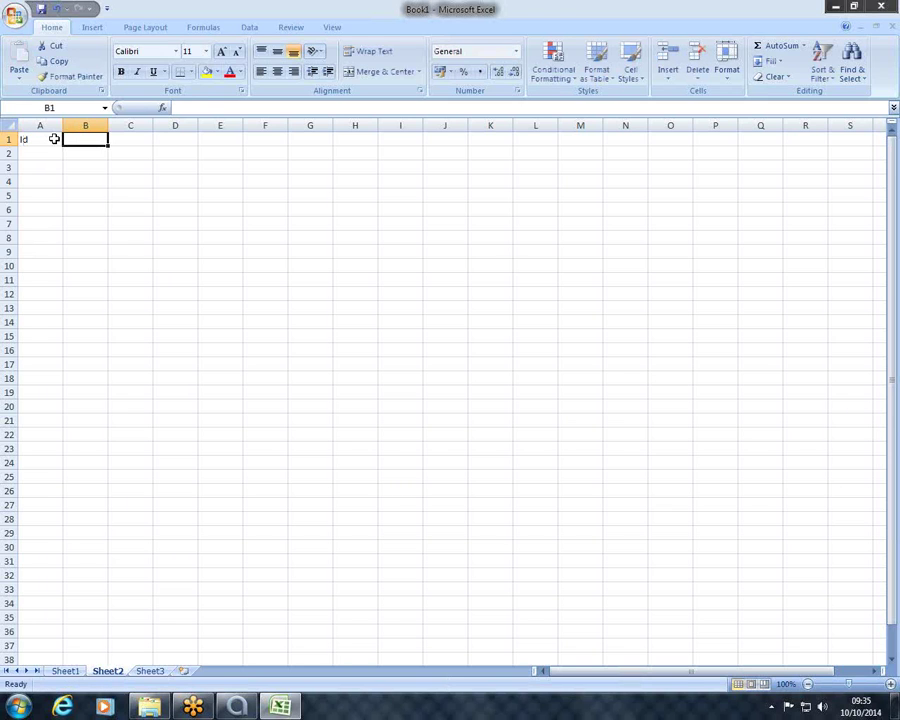
pyautogui.write('Weibull')
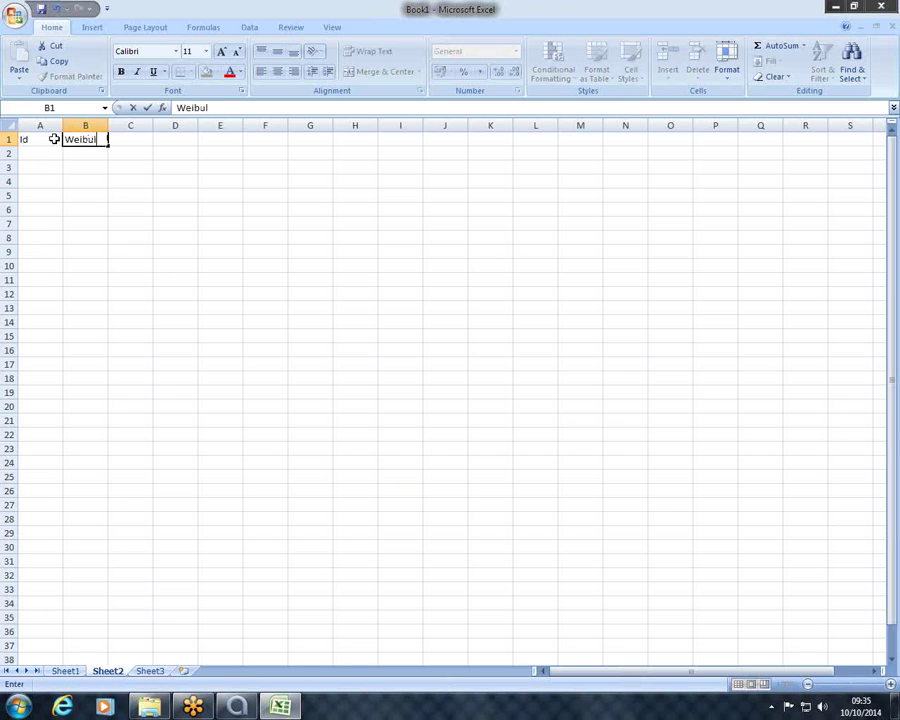
pyautogui.write('Set')
# Step: Fill the Id column in A2:A5 with the placeholder entries sds, sds, dfgd and sdf
pyautogui.click(45, 153)
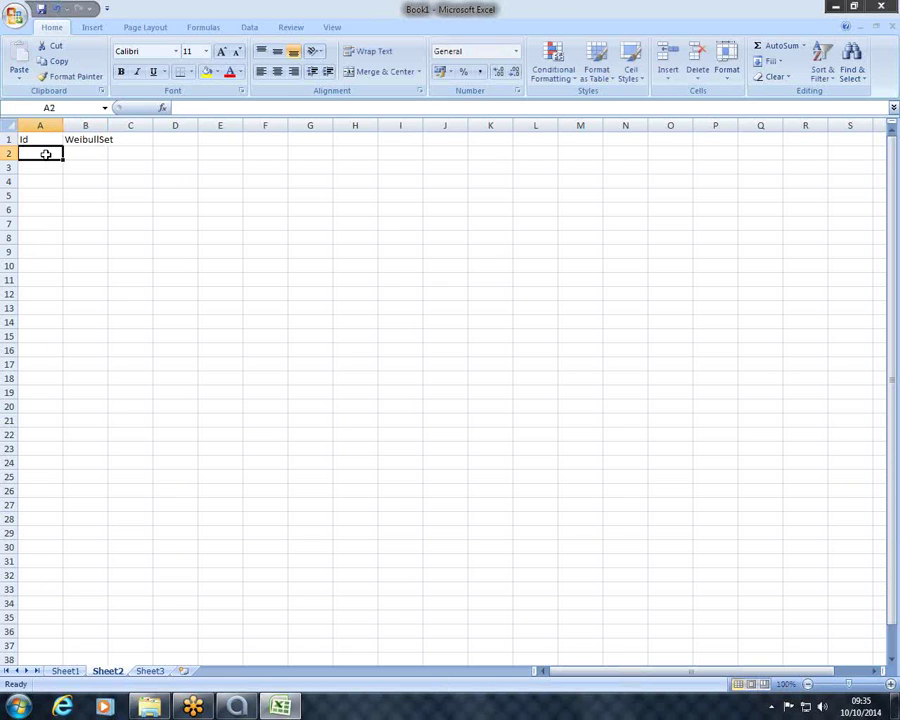
pyautogui.write('sds')
pyautogui.press('Return')
pyautogui.write('sds')
pyautogui.press('Return')
pyautogui.press('Return')
pyautogui.write('sdf')
pyautogui.press('Up')
pyautogui.write('dfgd')
pyautogui.press('Up')
pyautogui.press('Up')
pyautogui.press('Right')
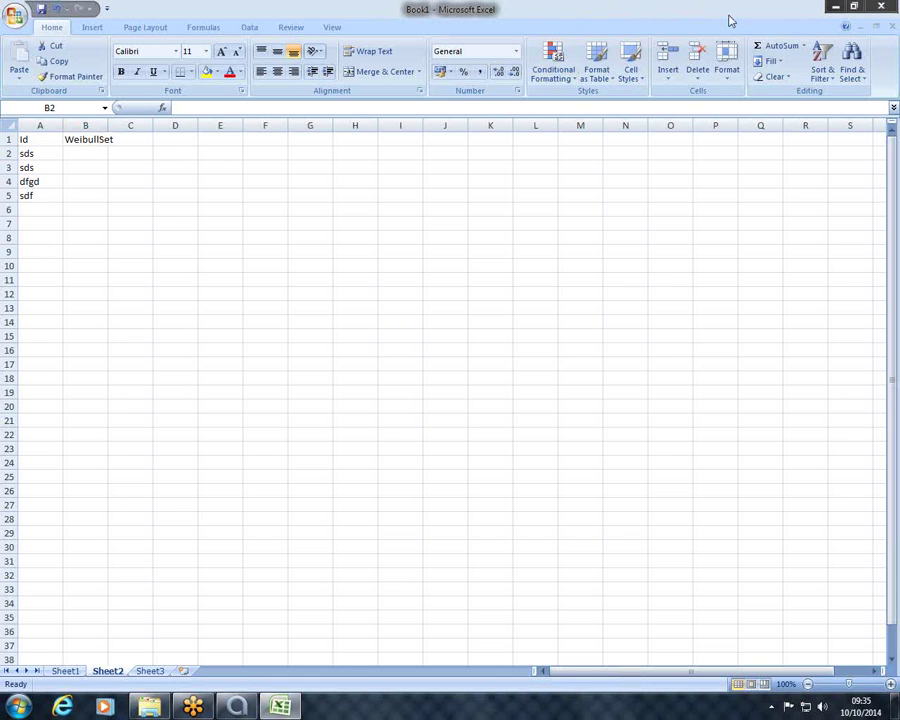
# Step: Review the Id and WeibullSet table in A1:B5 of Sheet2 and return to Availability Workbench
pyautogui.click(836, 6)
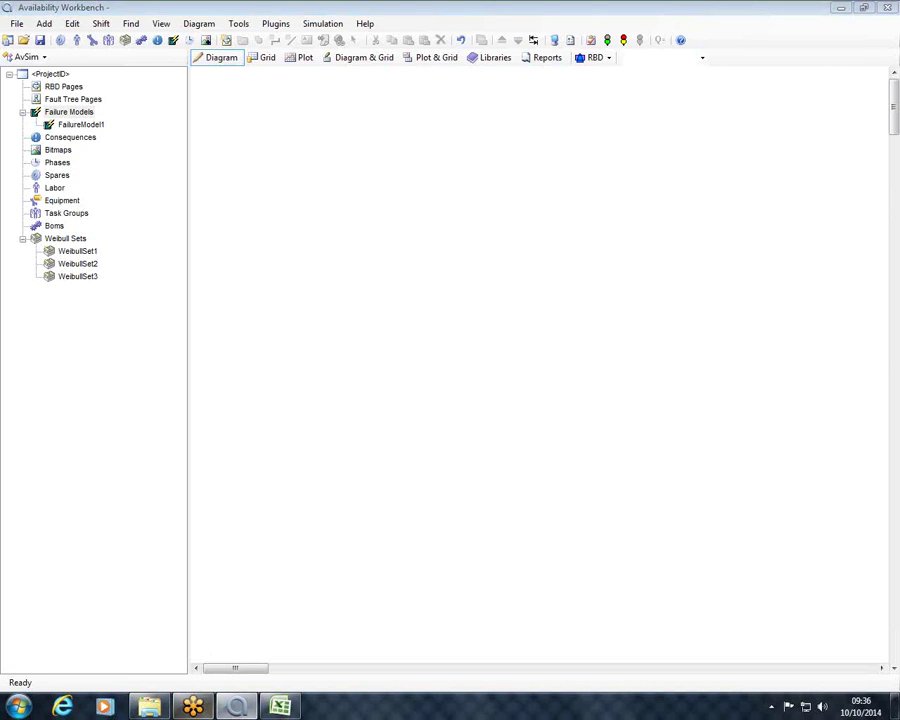
pyautogui.click(293, 711)
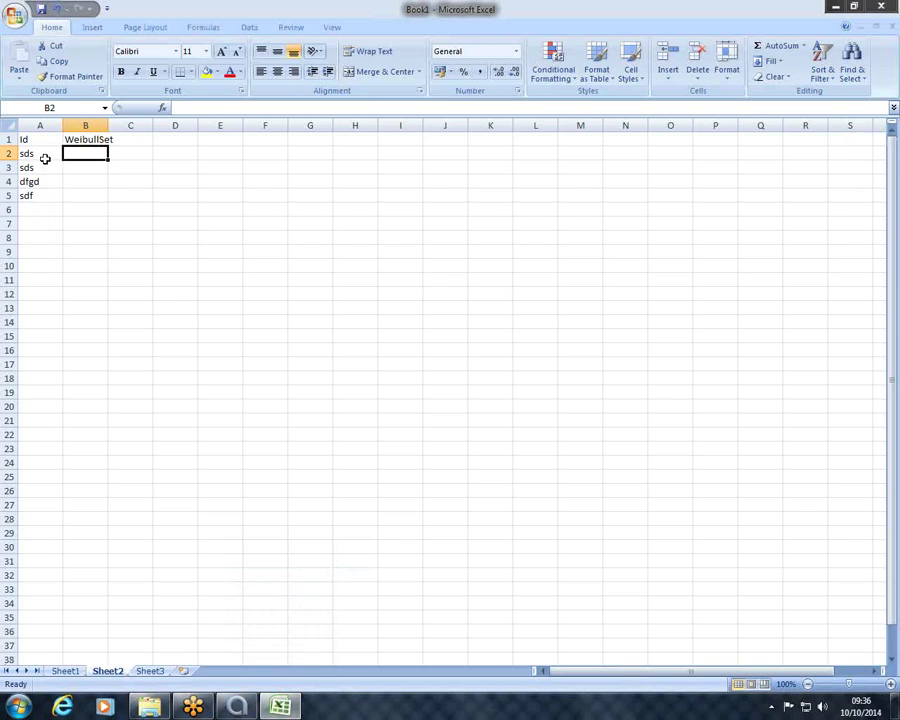
pyautogui.moveTo(44, 139); pyautogui.dragTo(64, 193)
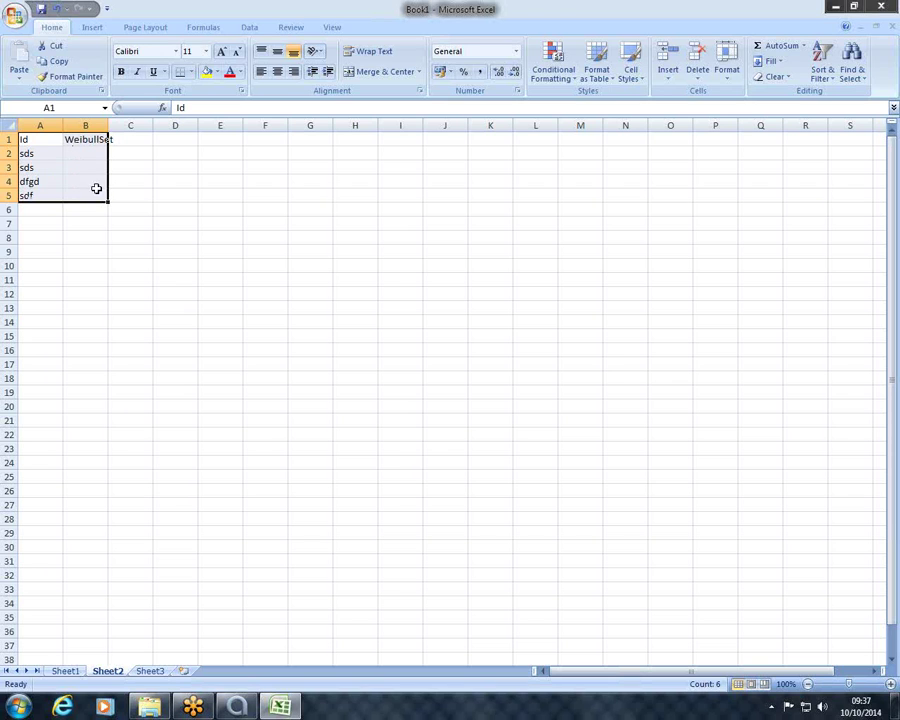
pyautogui.click(836, 7)
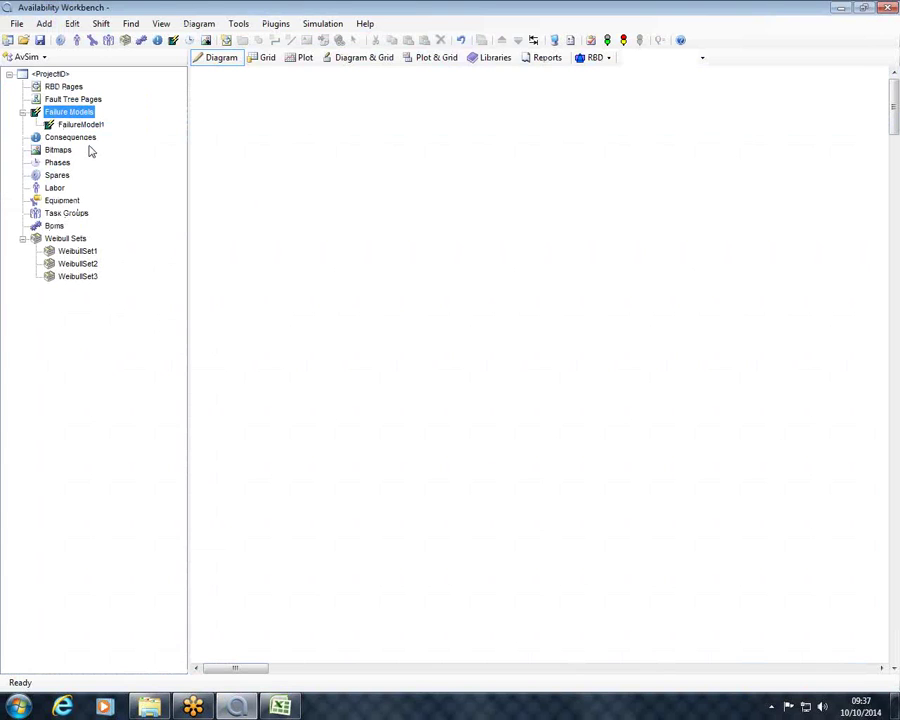
pyautogui.click(885, 14)
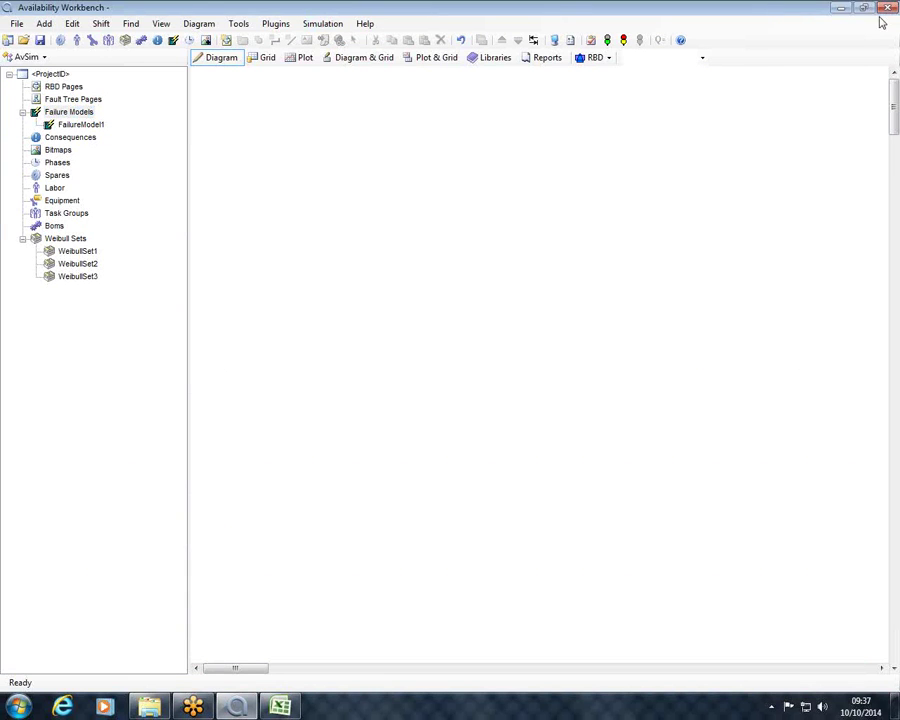